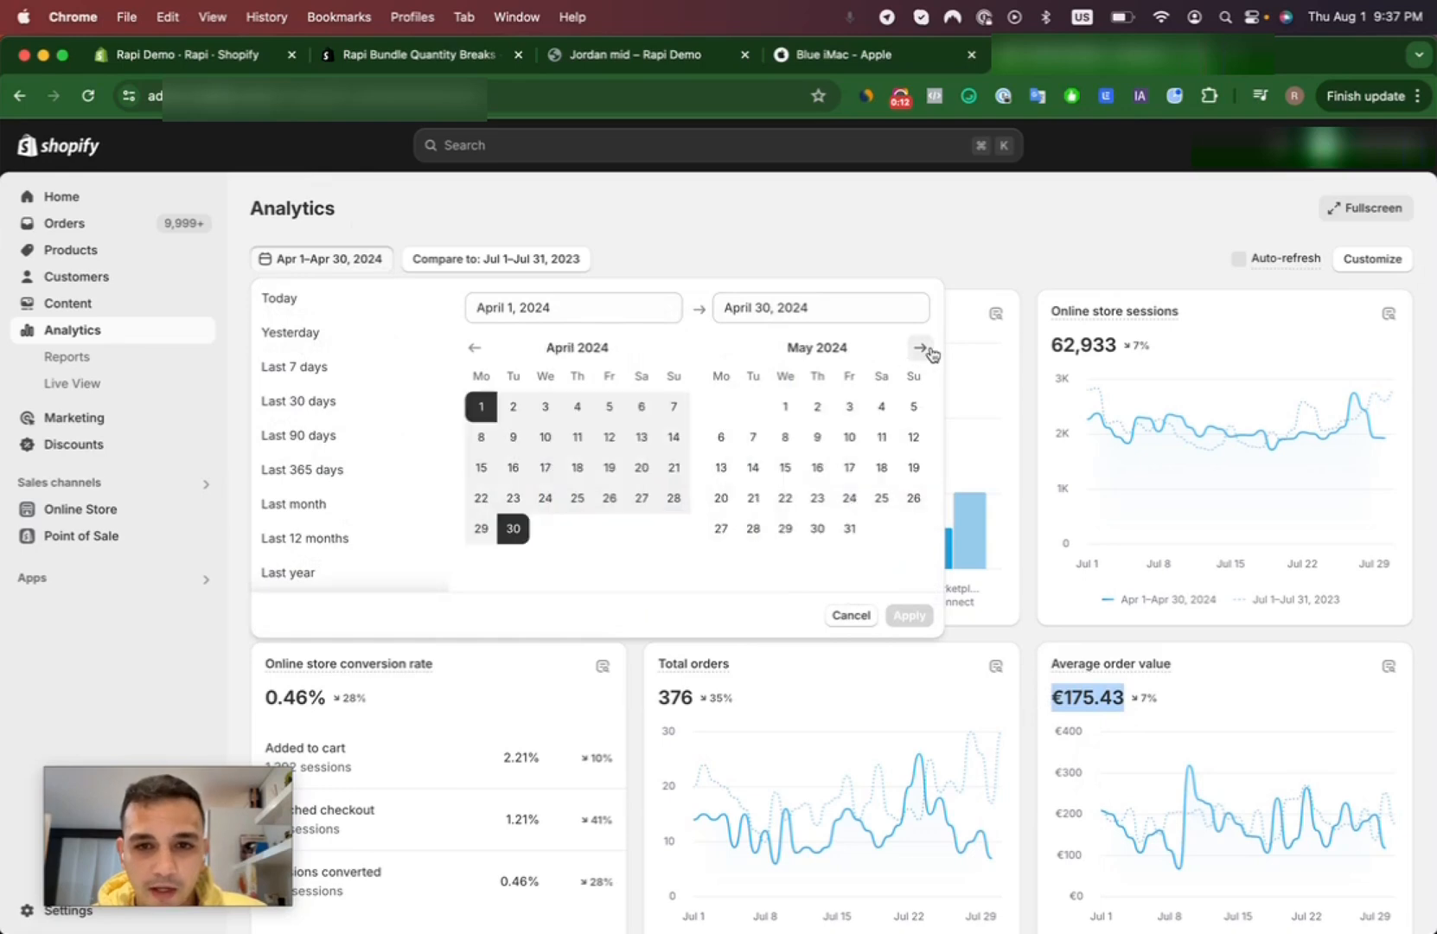
# - Set the store analytics date range to May 1–May 31, 2024
pyautogui.click(785, 407)
pyautogui.click(850, 530)
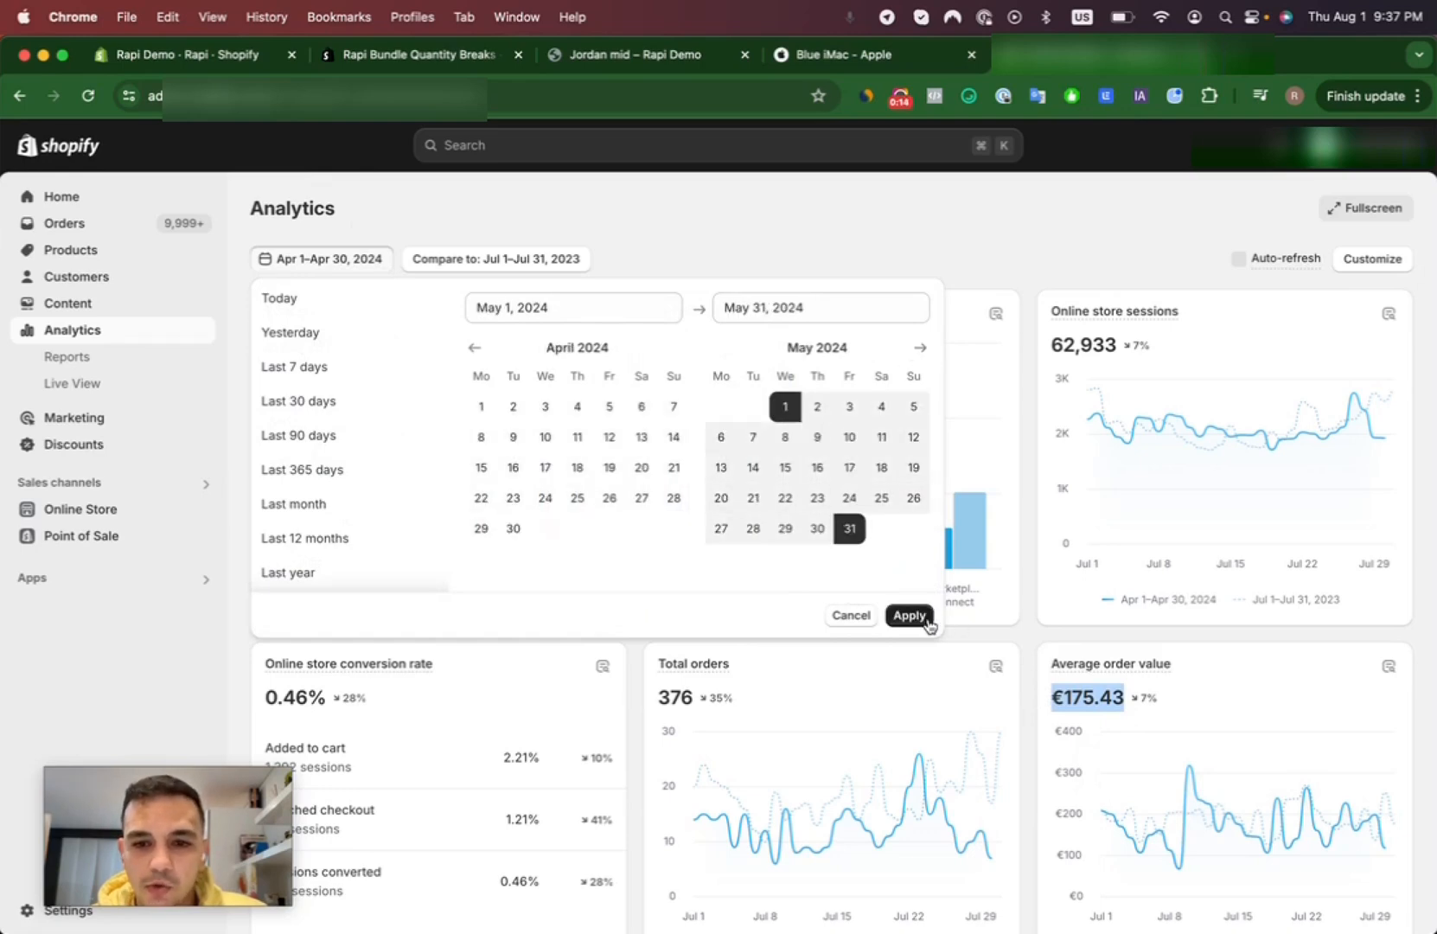
pyautogui.click(915, 615)
# - Examine the memory and storage upgrade options and their prices on Apple's Blue iMac page
pyautogui.click(908, 59)
pyautogui.scroll(10, 776, 398)
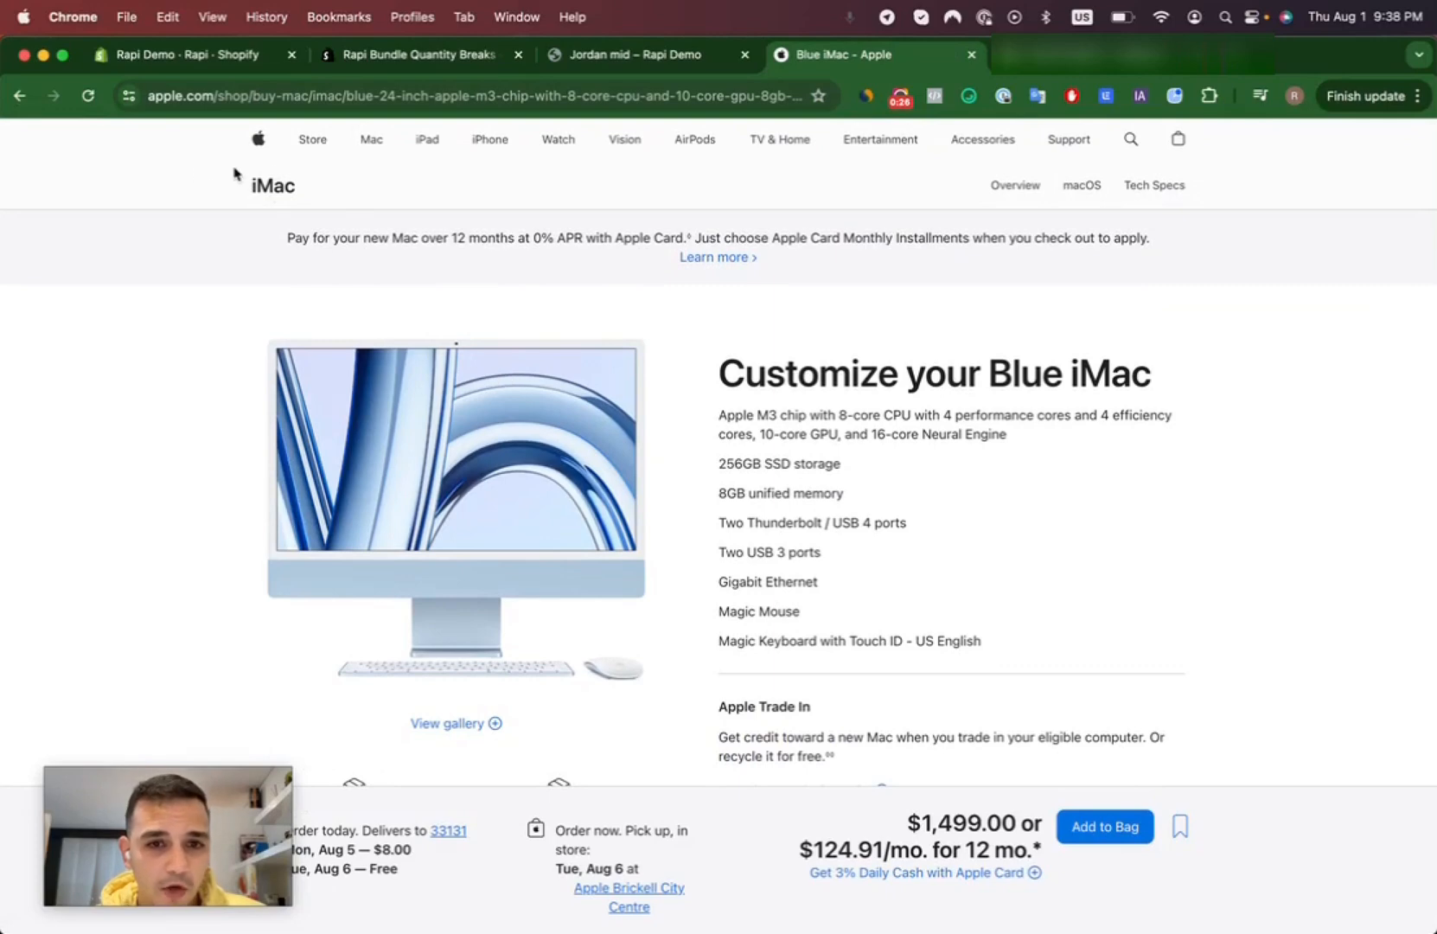
pyautogui.scroll(-5, 805, 491)
pyautogui.scroll(-2, 805, 491)
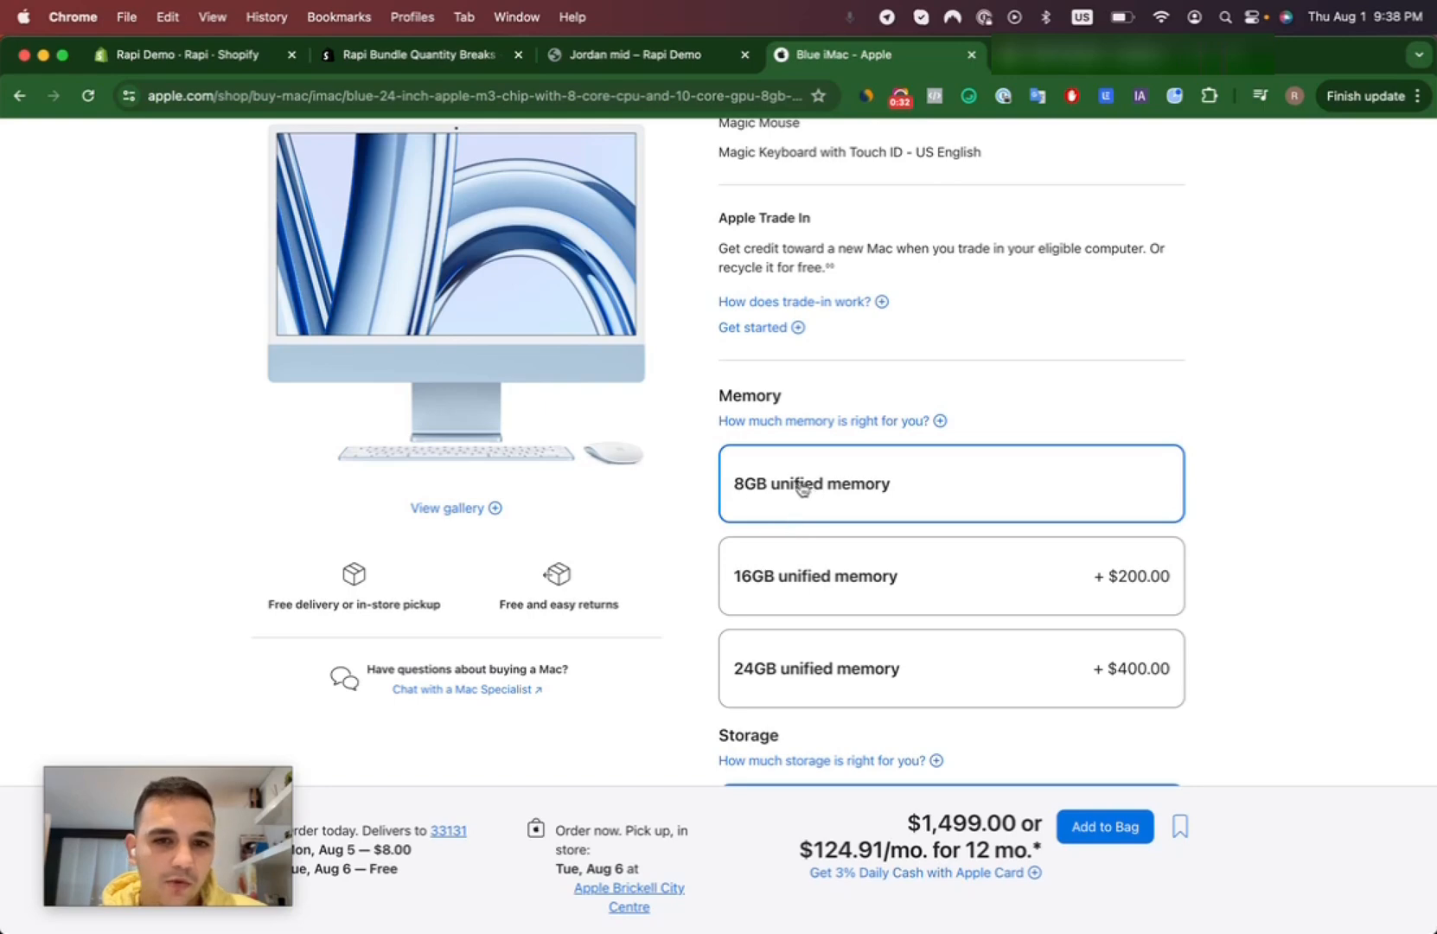
pyautogui.scroll(-4, 783, 497)
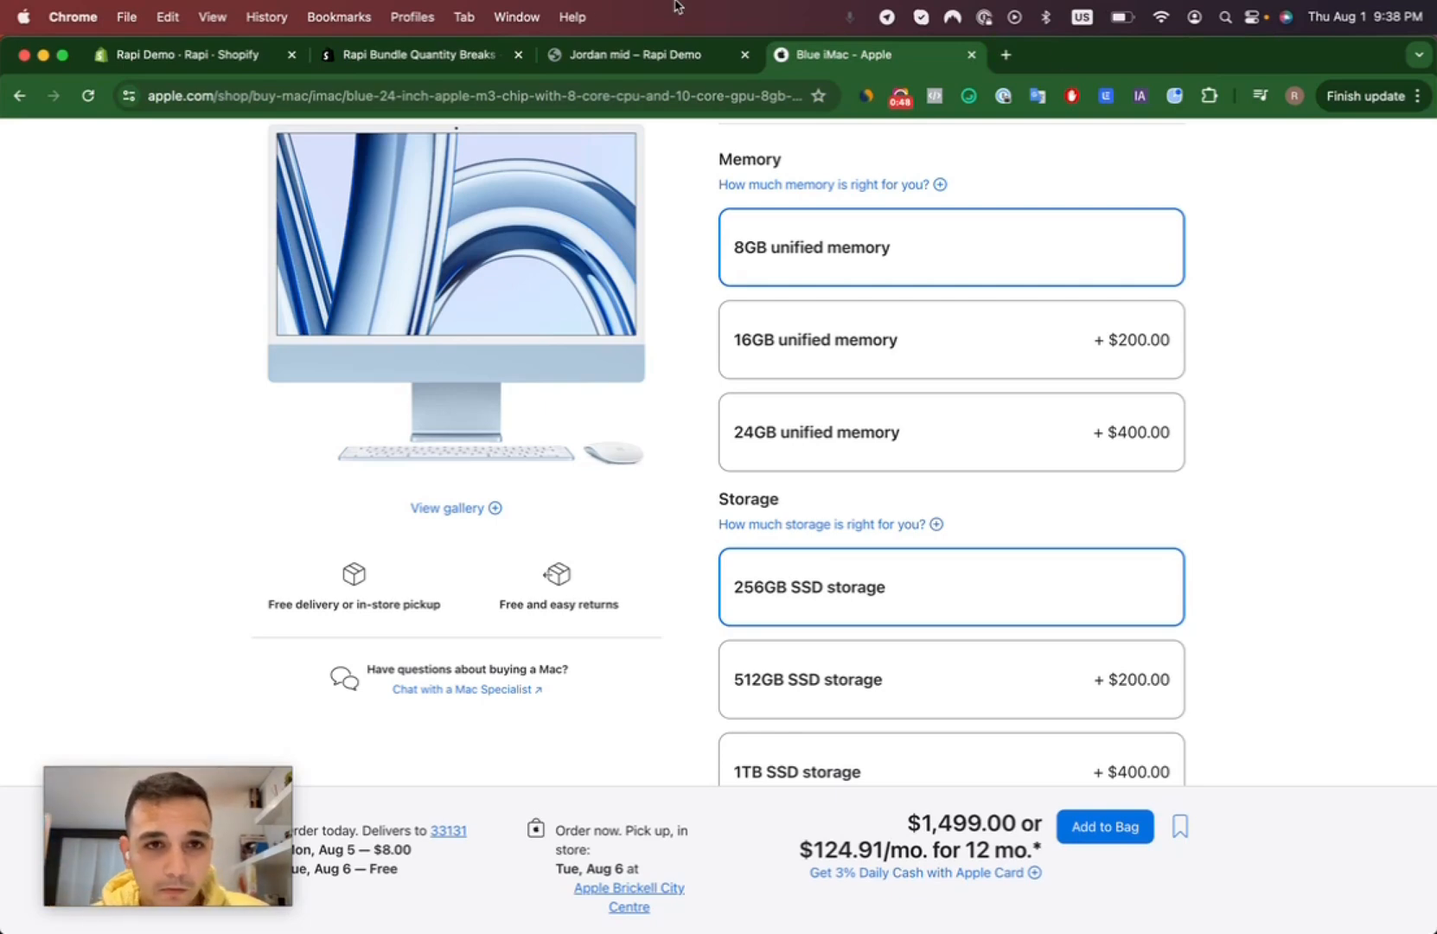
# - Close the Blue iMac page and start a new bundle block in the Rapi app of the Shopify admin
pyautogui.click(473, 57)
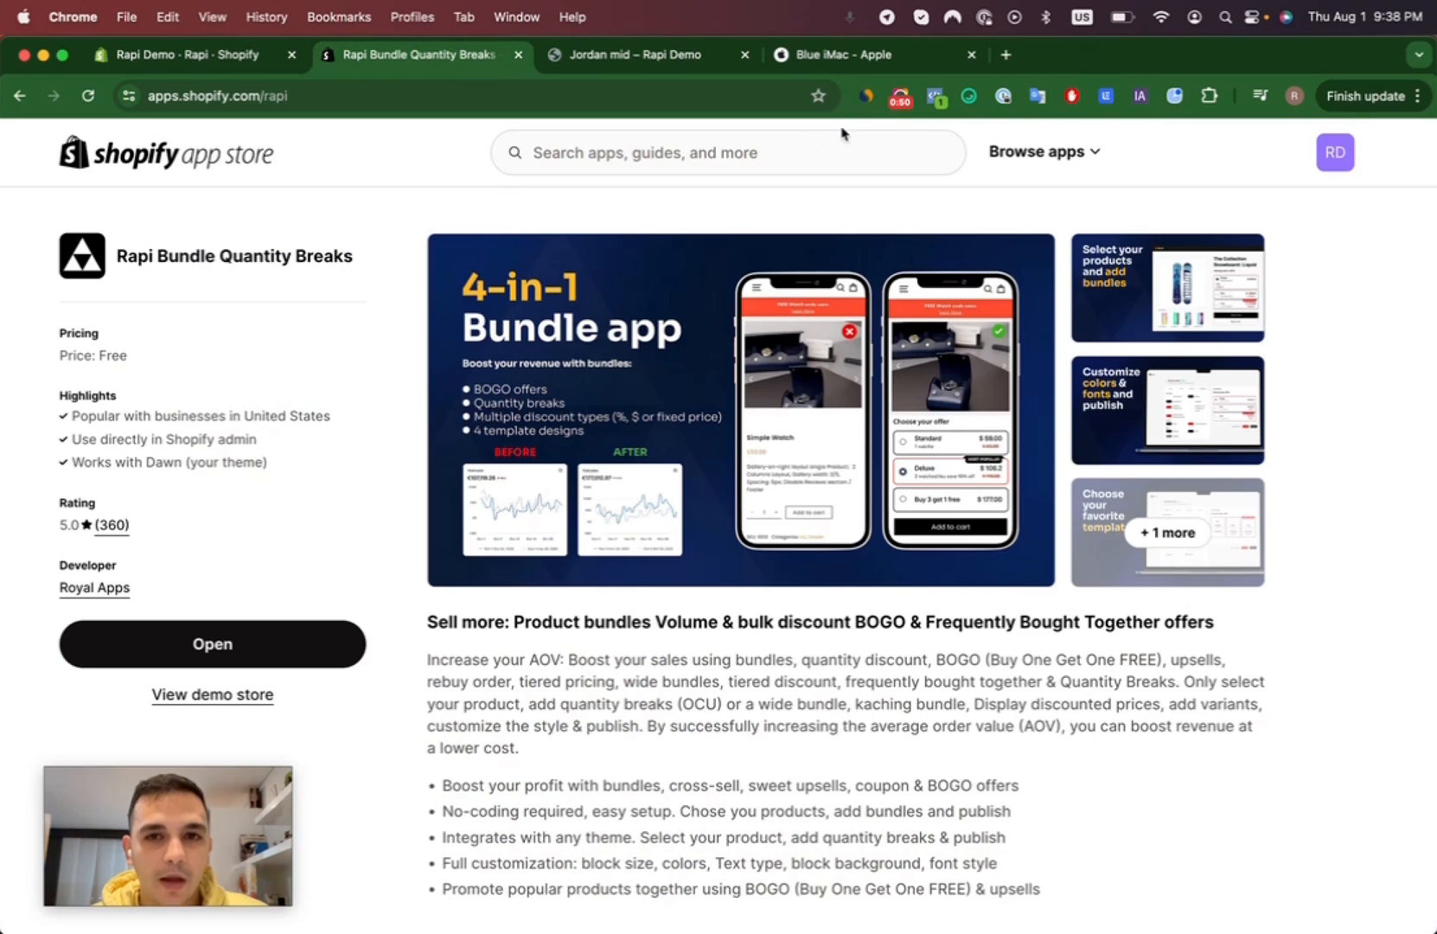
pyautogui.click(972, 55)
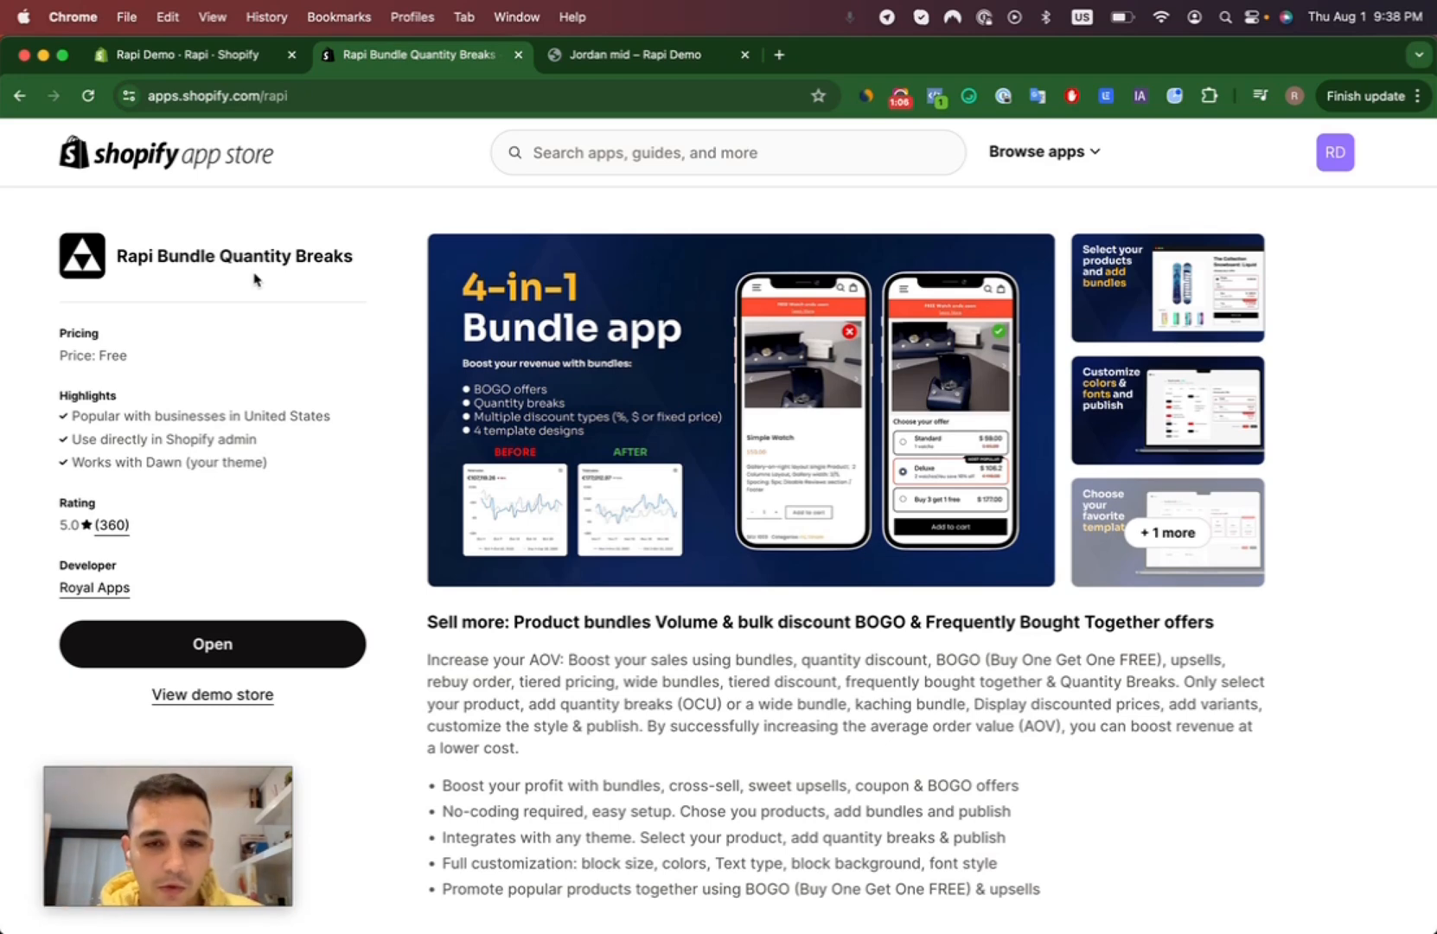
pyautogui.click(242, 62)
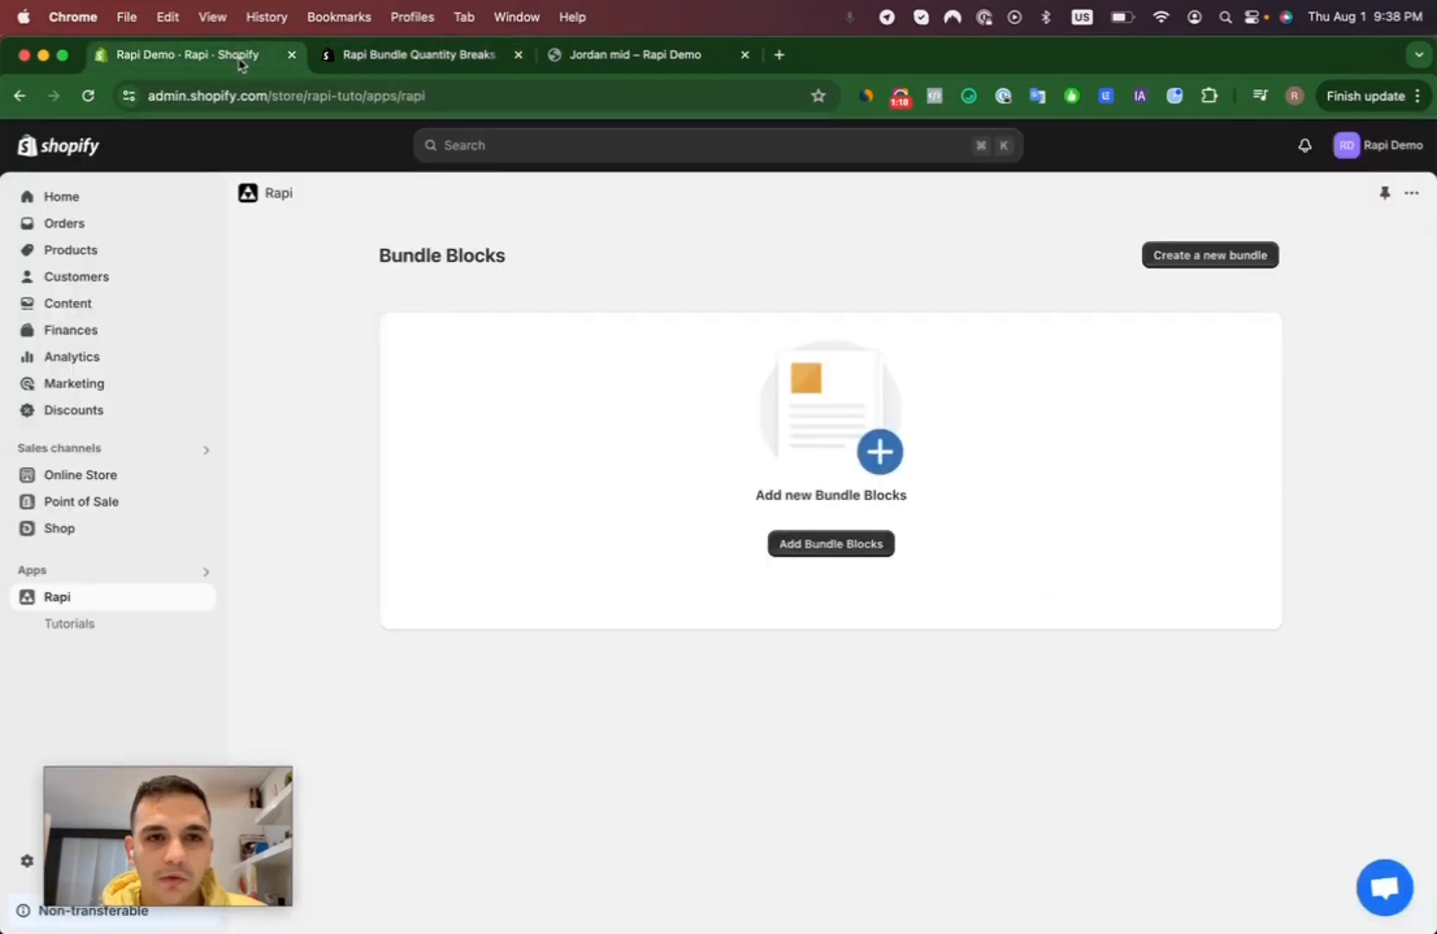
pyautogui.click(854, 552)
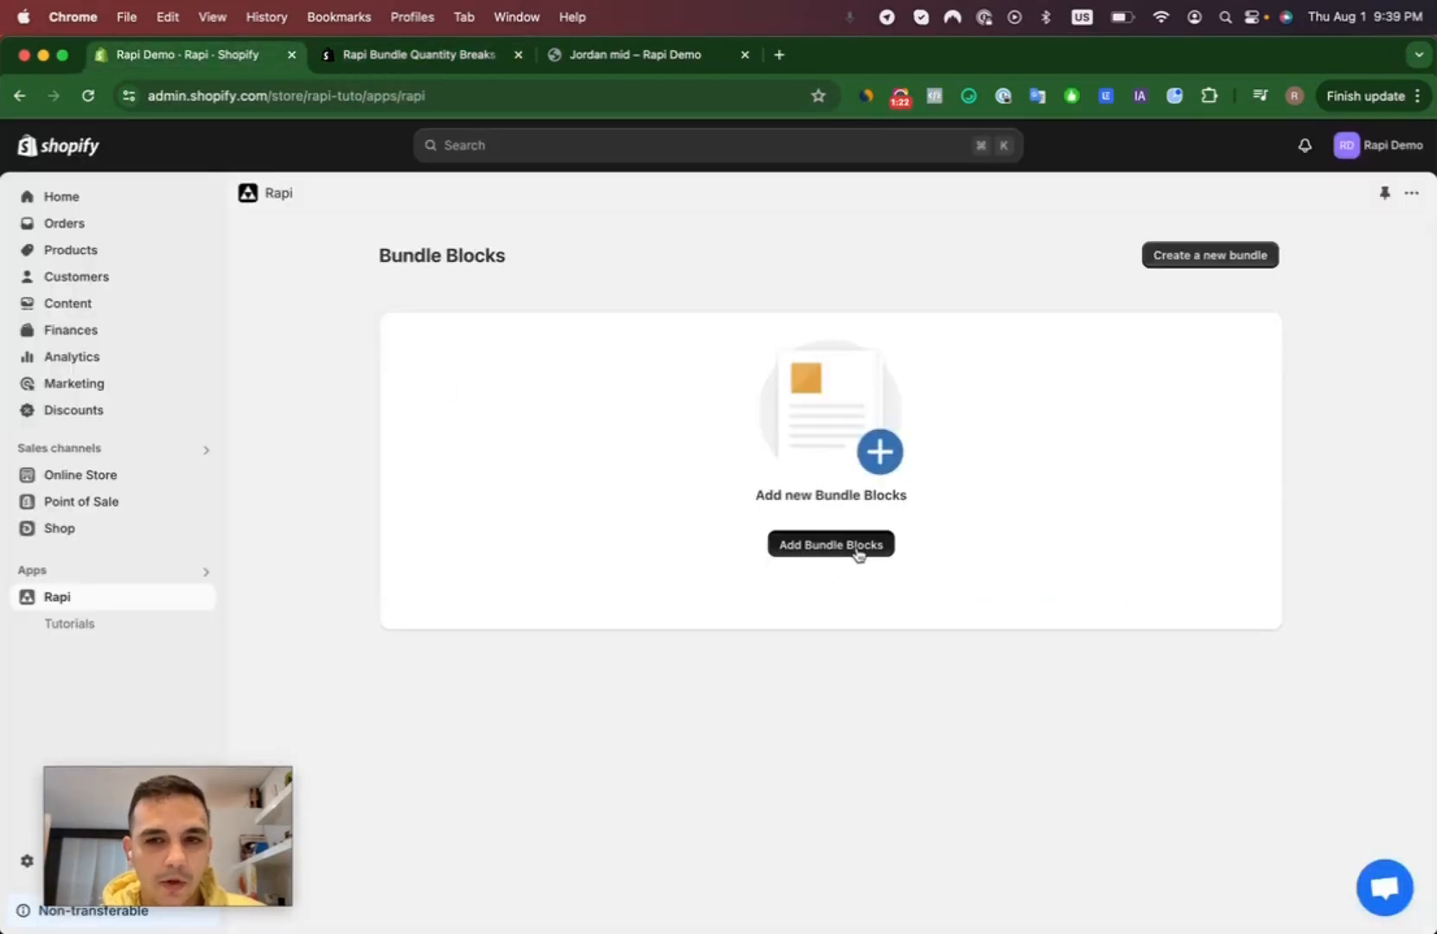
# - Look over the Jordan mid product page in the demo store and name the new bundle "Jordan"
pyautogui.moveTo(520, 398); pyautogui.dragTo(296, 391)
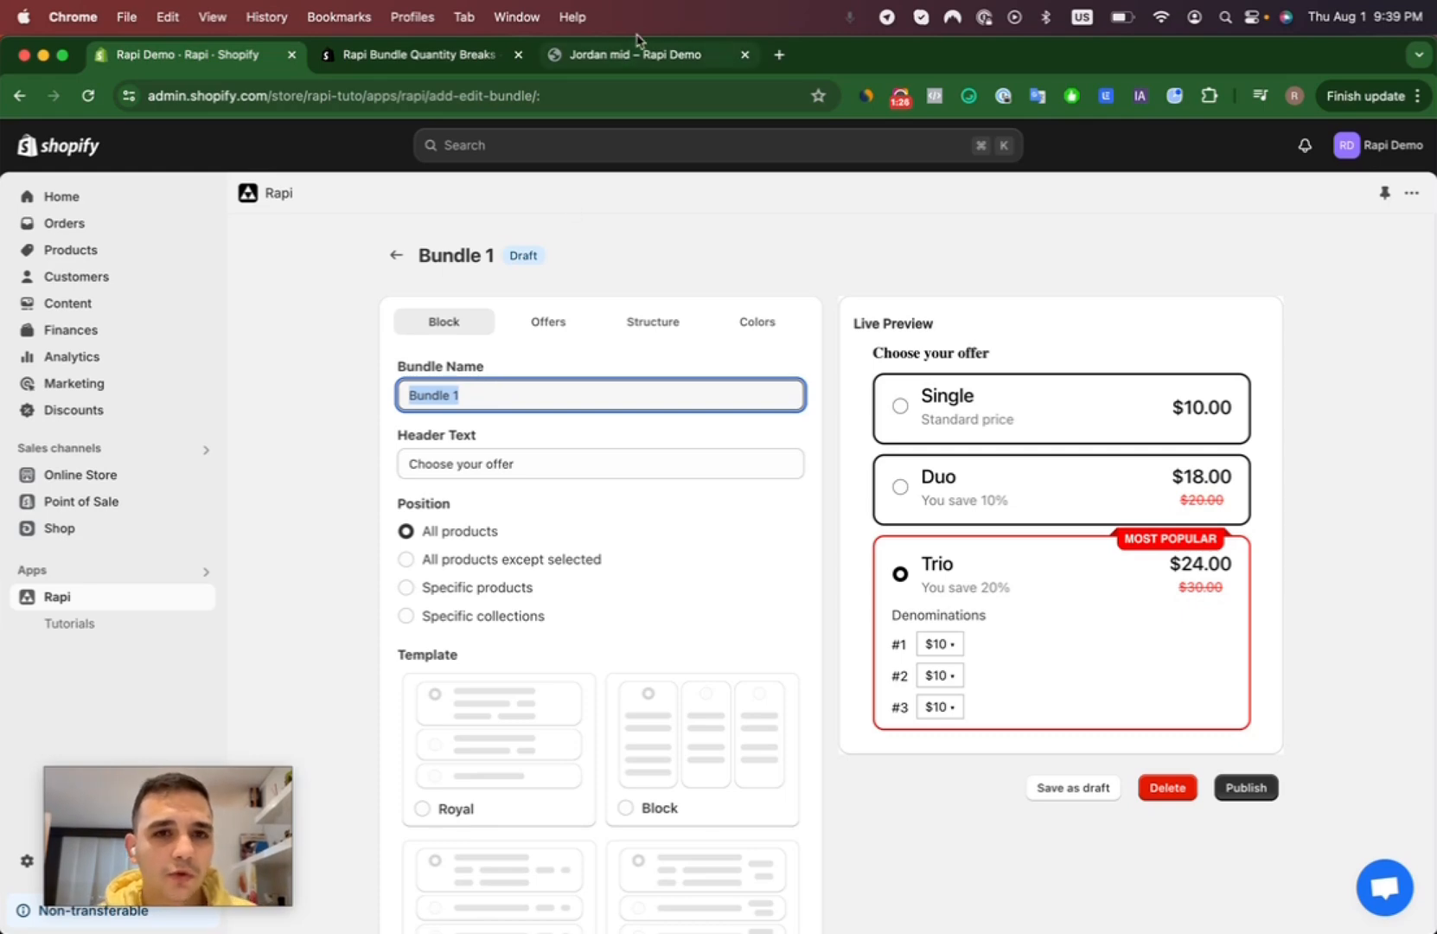
pyautogui.moveTo(644, 54); pyautogui.dragTo(441, 53)
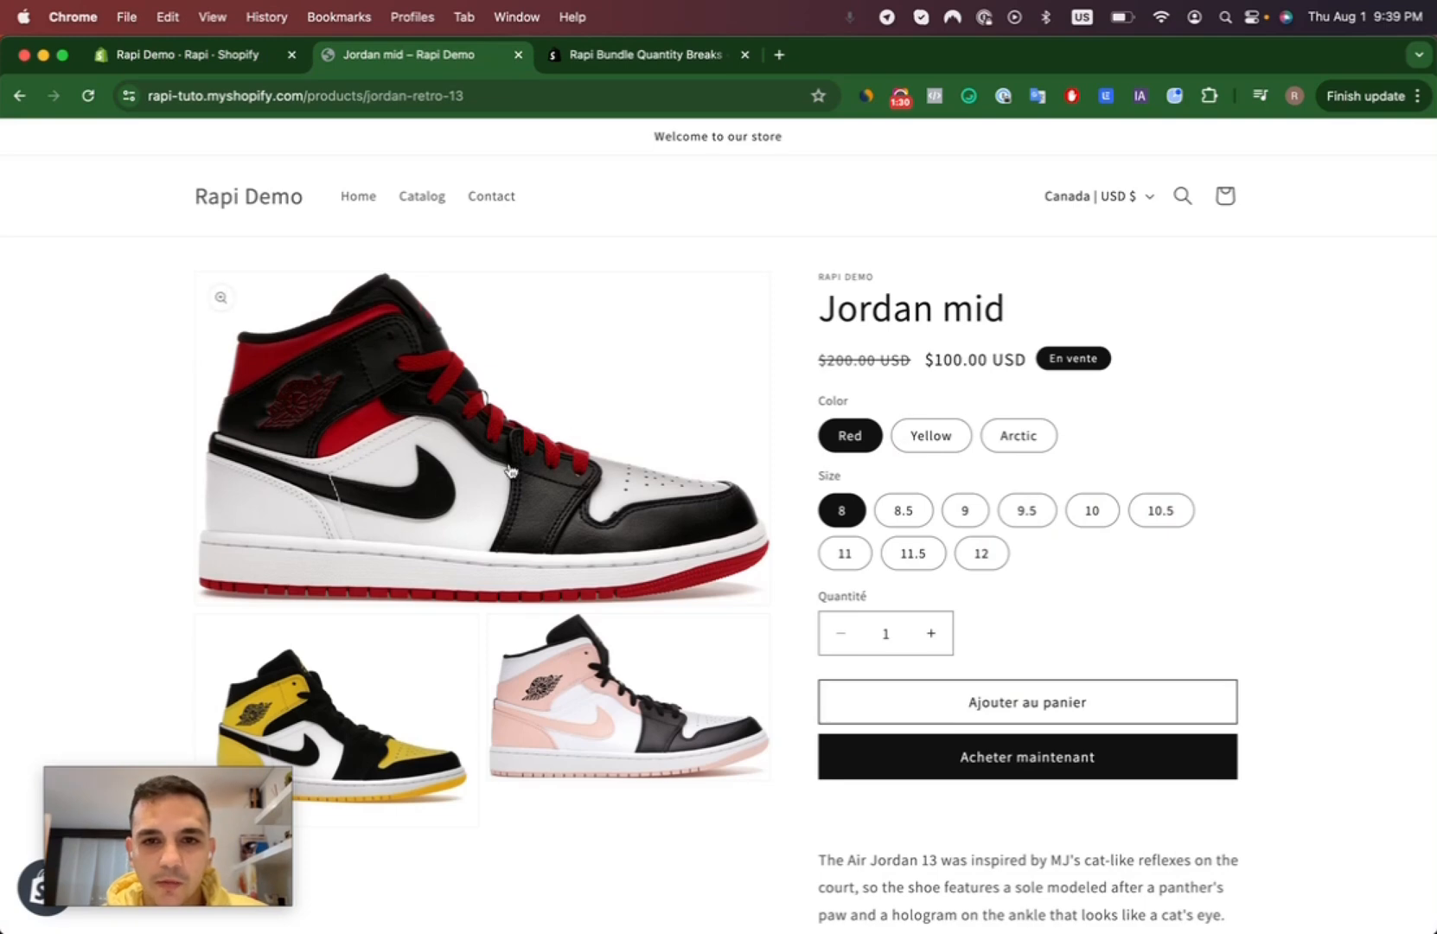
pyautogui.scroll(-6, 809, 490)
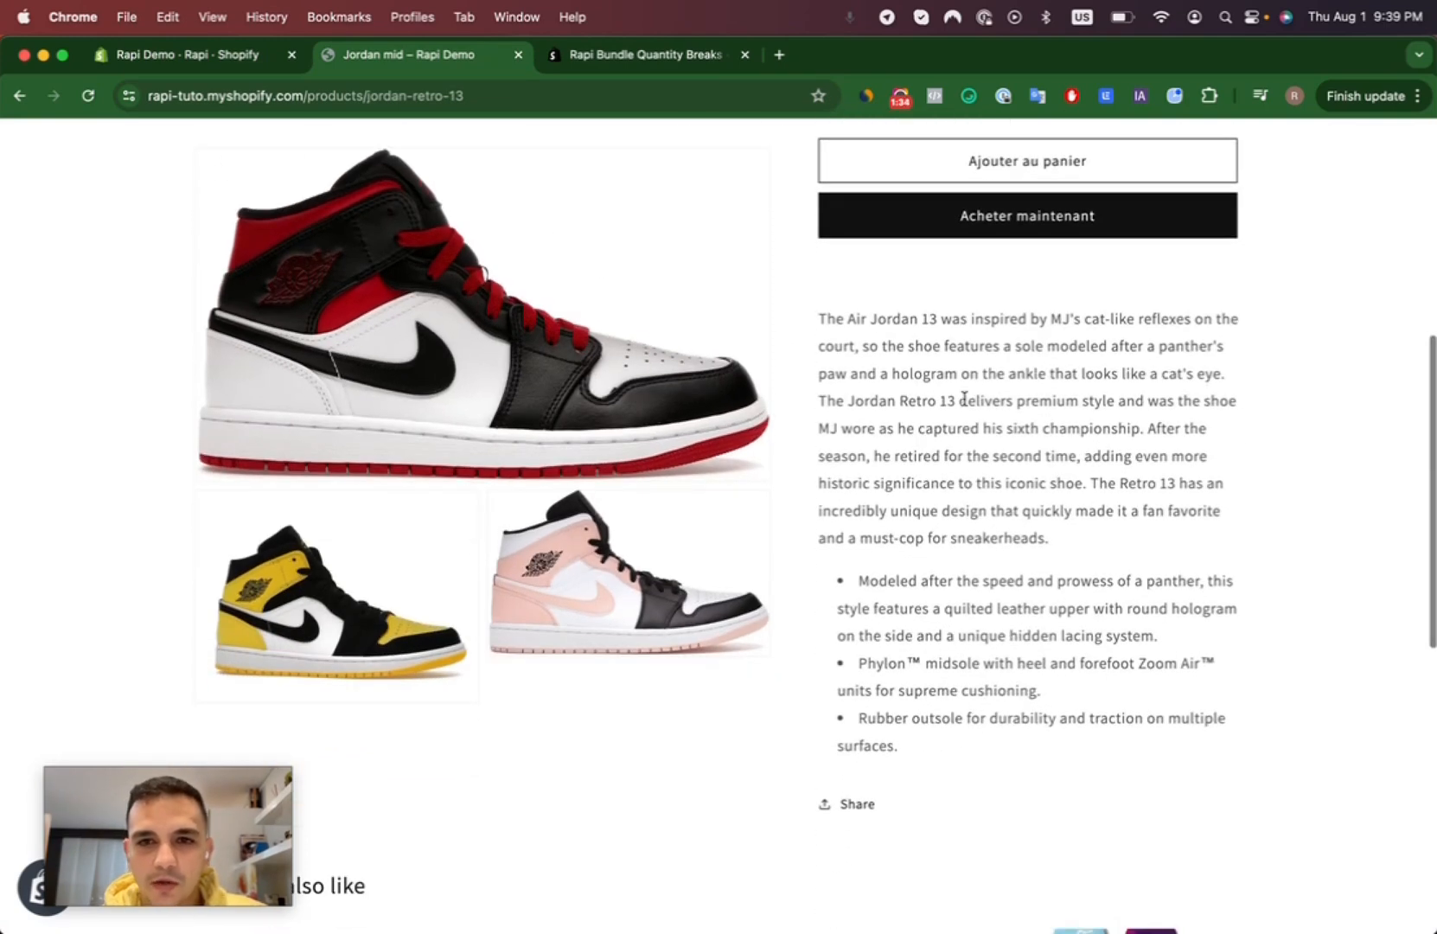
pyautogui.scroll(6, 995, 382)
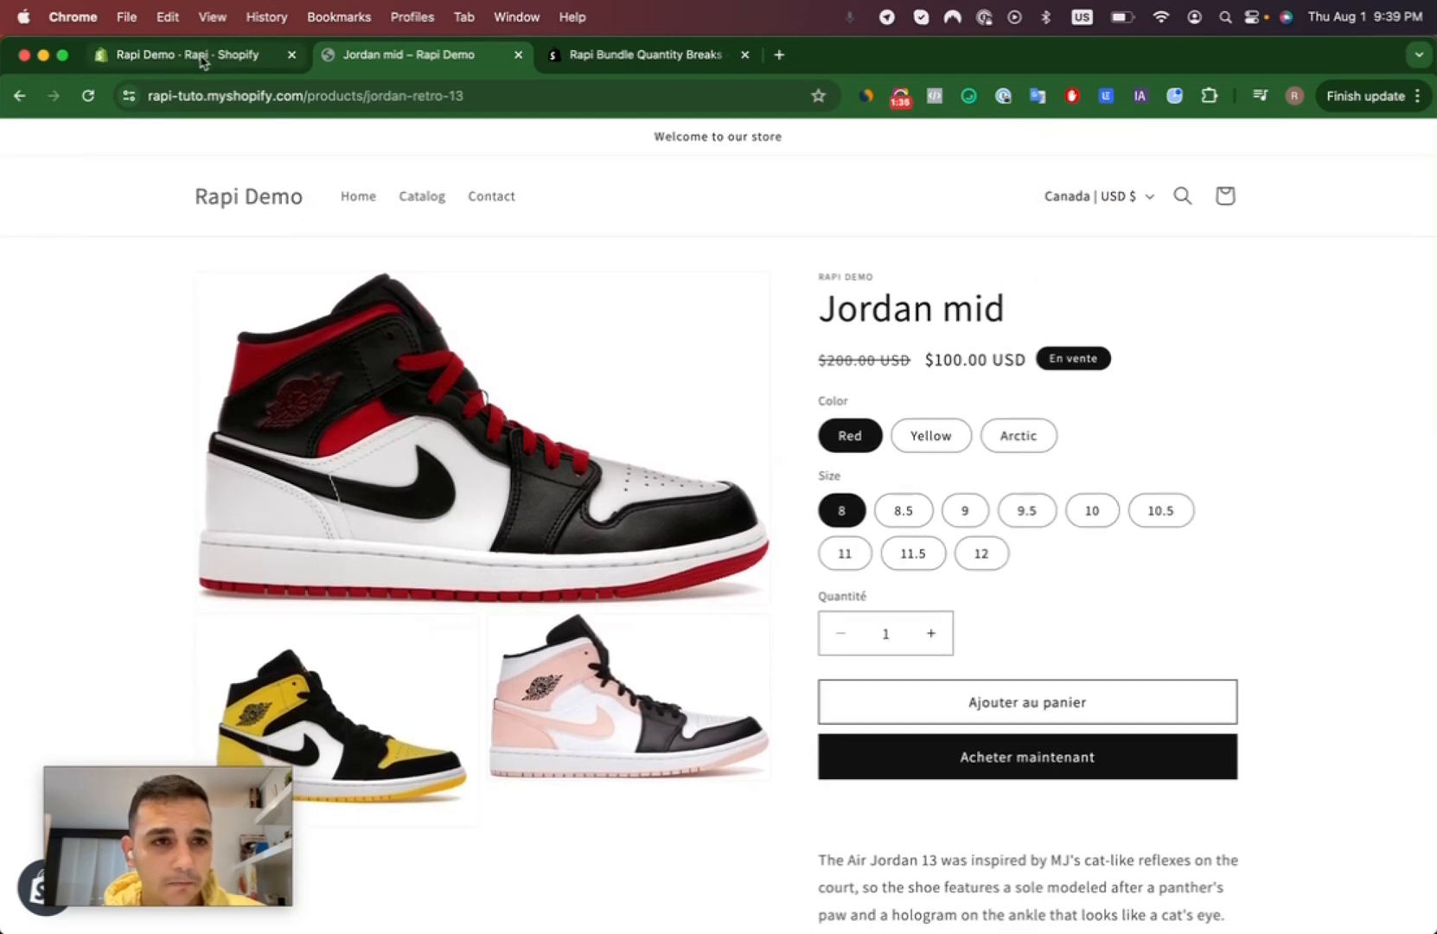
pyautogui.click(201, 55)
pyautogui.write('Jordan')
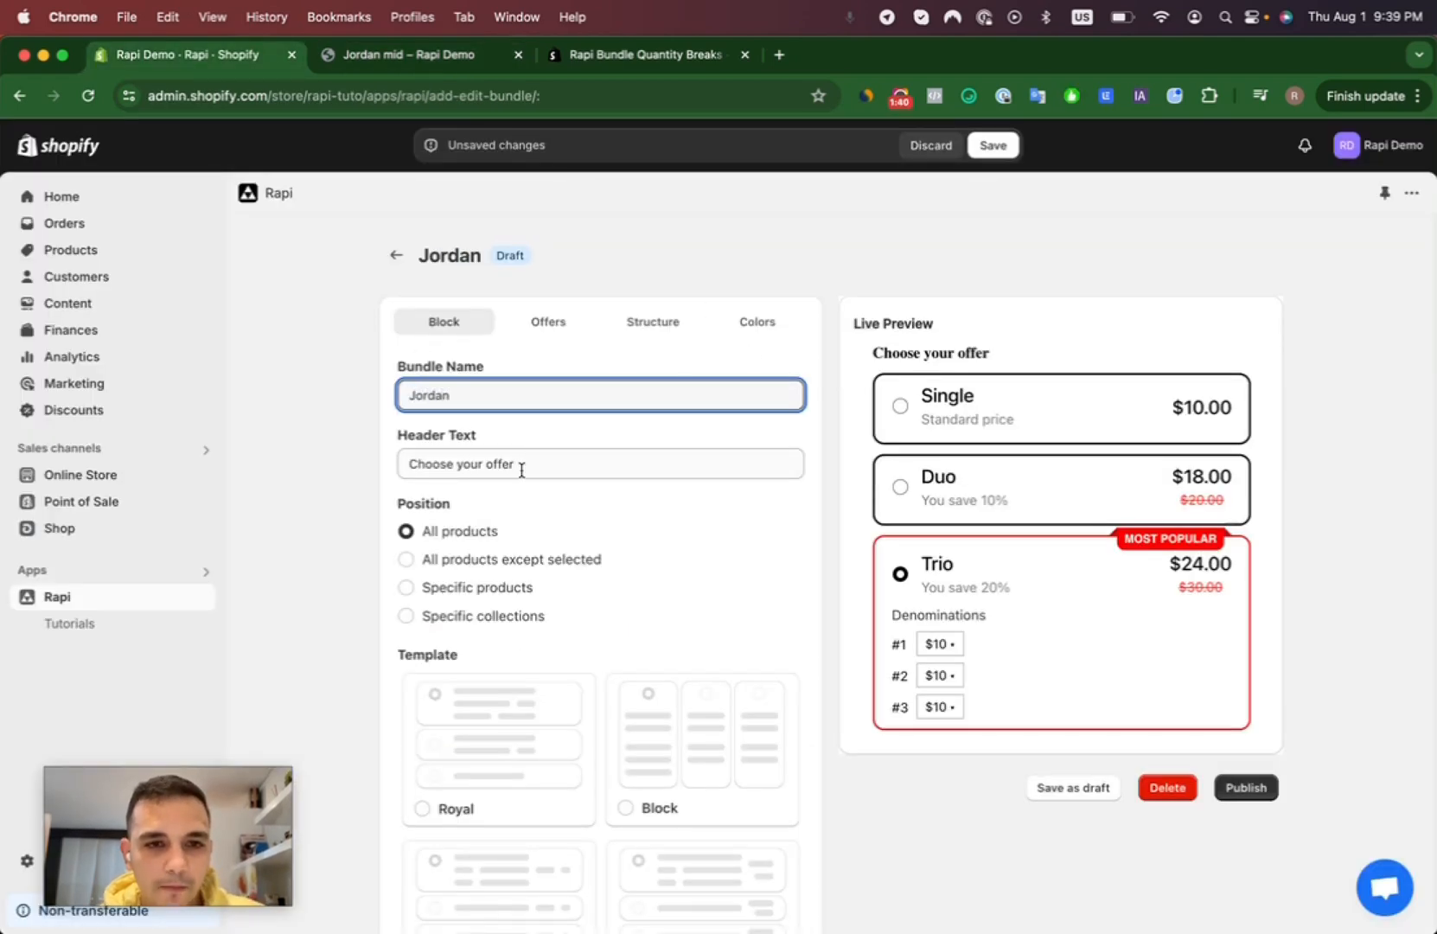
# - Set the bundle's header text to "Choisis ton offre:"
pyautogui.press('Tab')
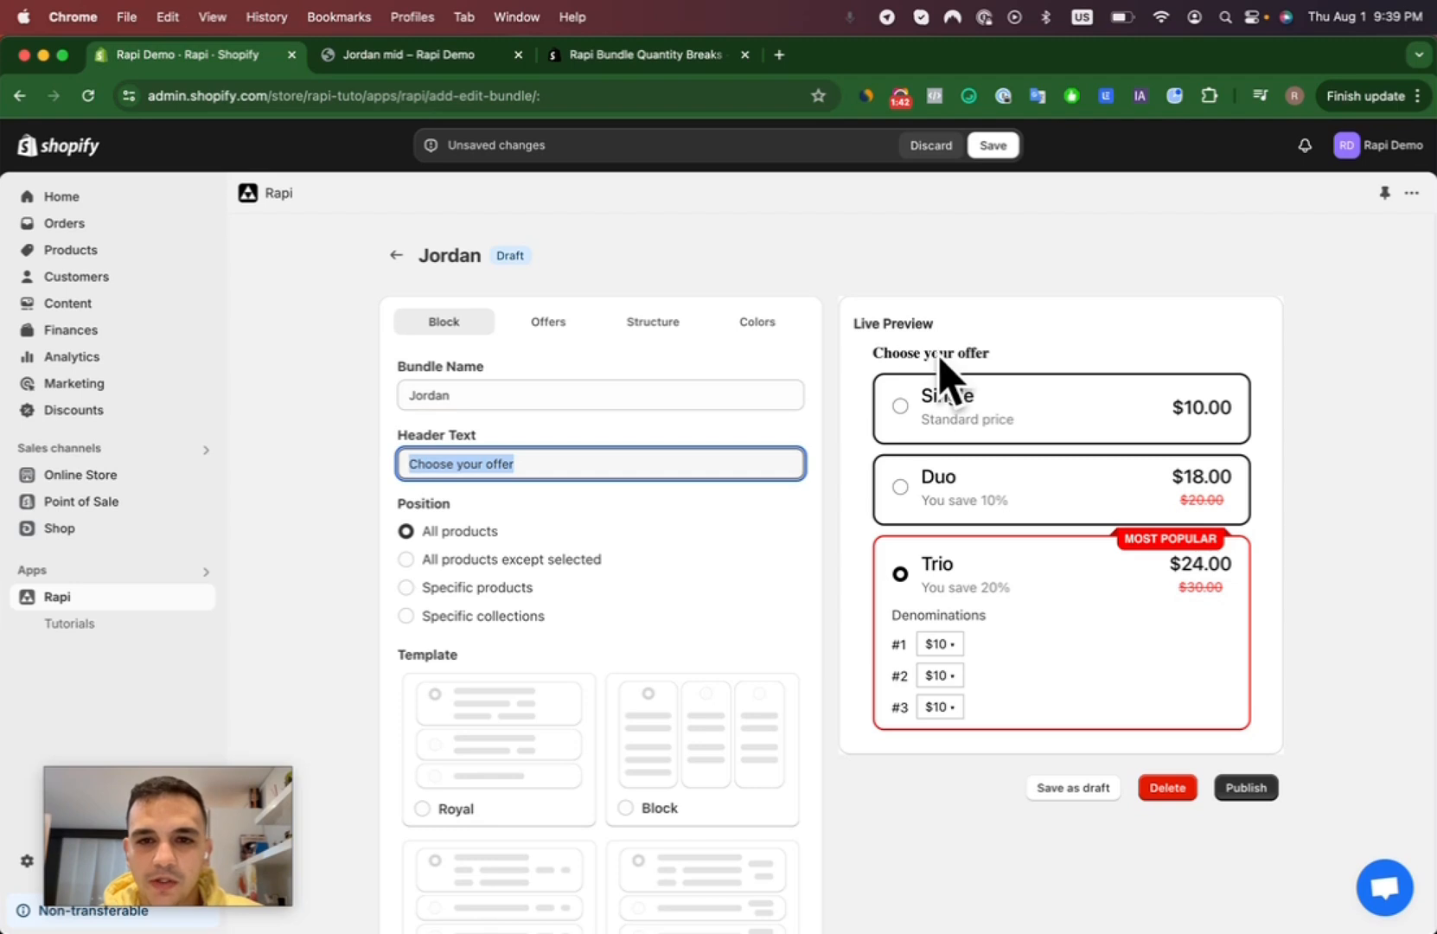
pyautogui.write('Choisi ')
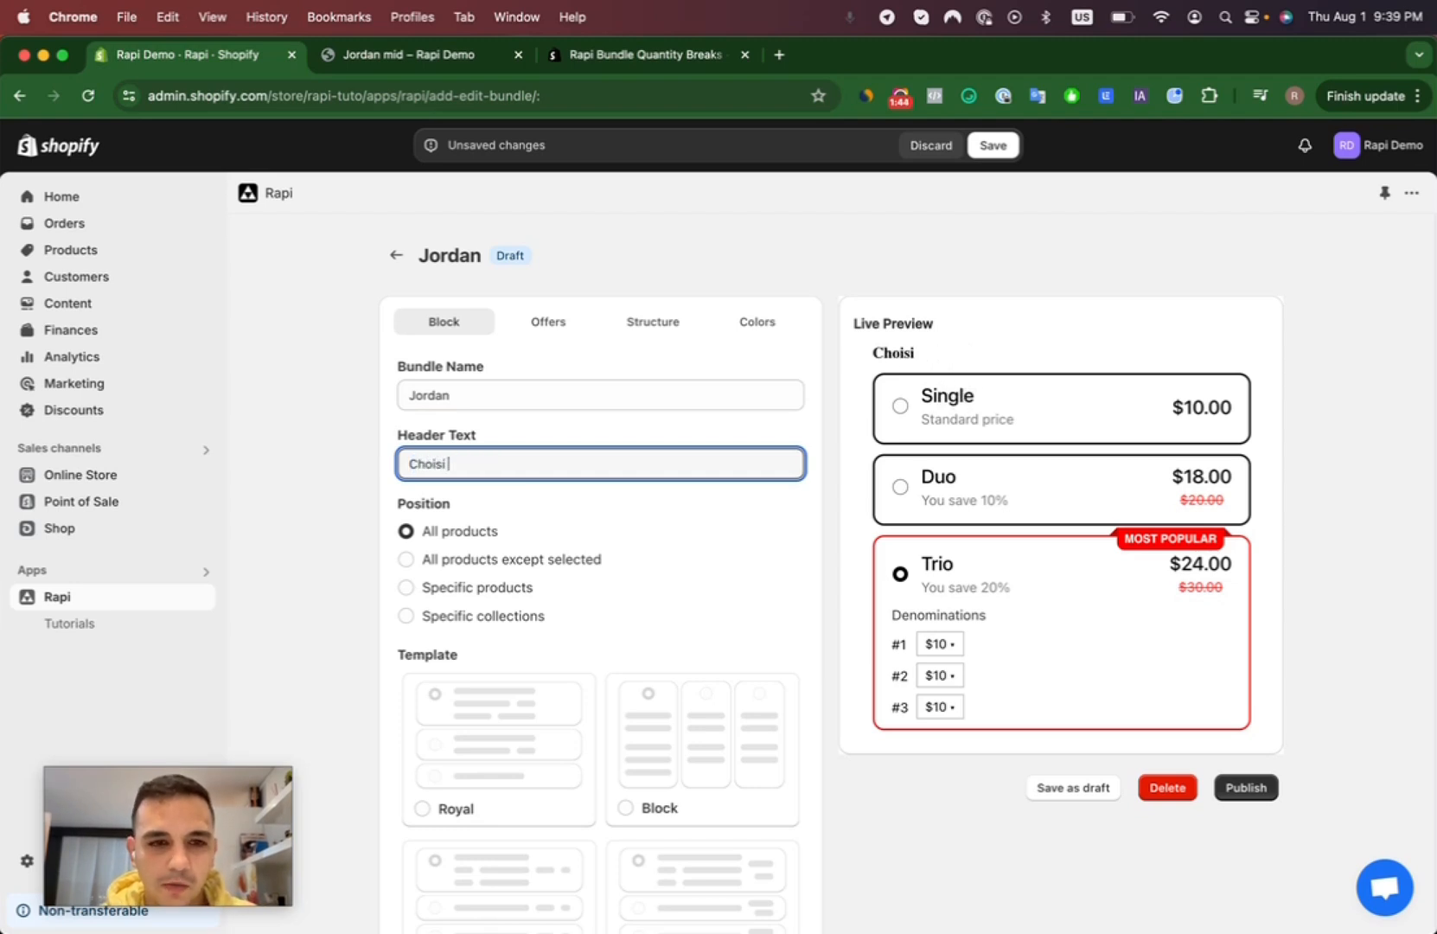
pyautogui.write('s ton offre:')
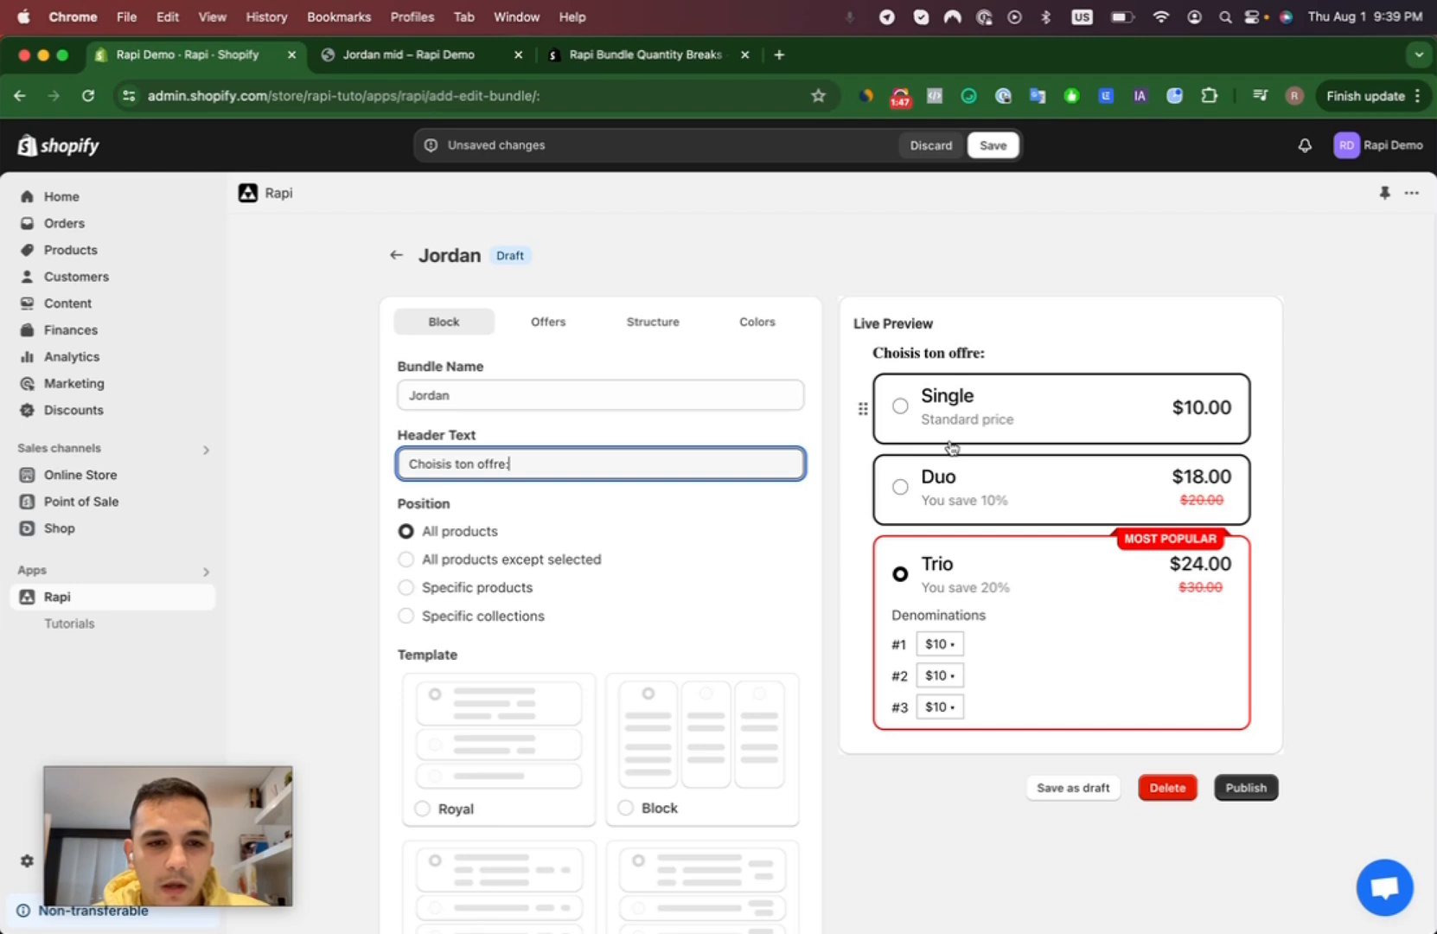
# - Try the Specific products and Specific collections positions for the bundle and return it to All products
pyautogui.scroll(-4, 593, 315)
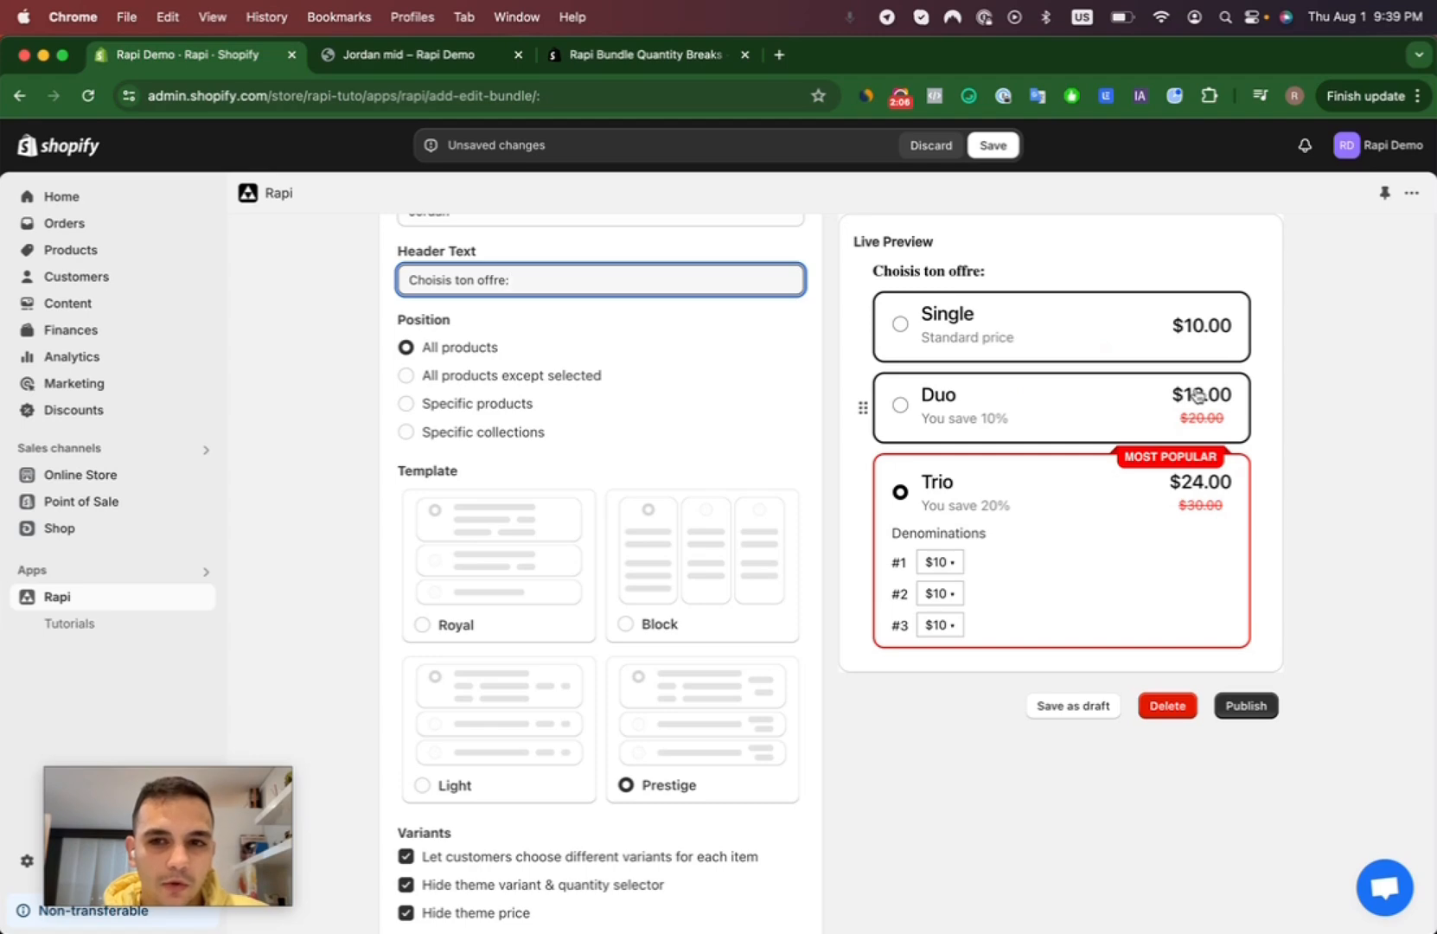
pyautogui.click(408, 405)
pyautogui.click(408, 434)
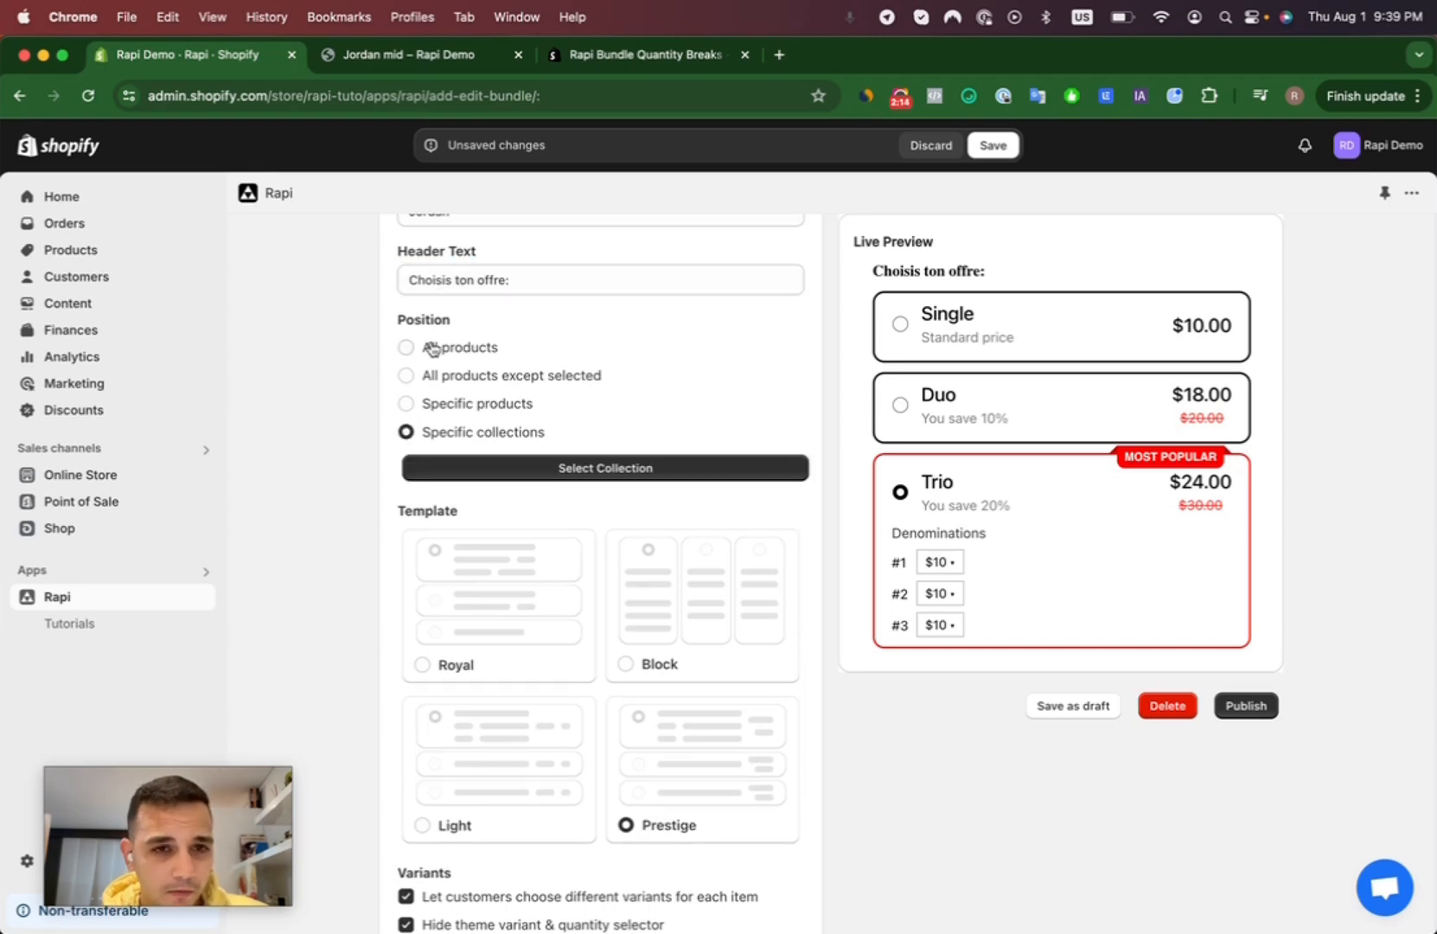
pyautogui.click(408, 348)
# - Try the Royal, Block and Light templates for the bundle and settle on Prestige
pyautogui.scroll(-5, 657, 530)
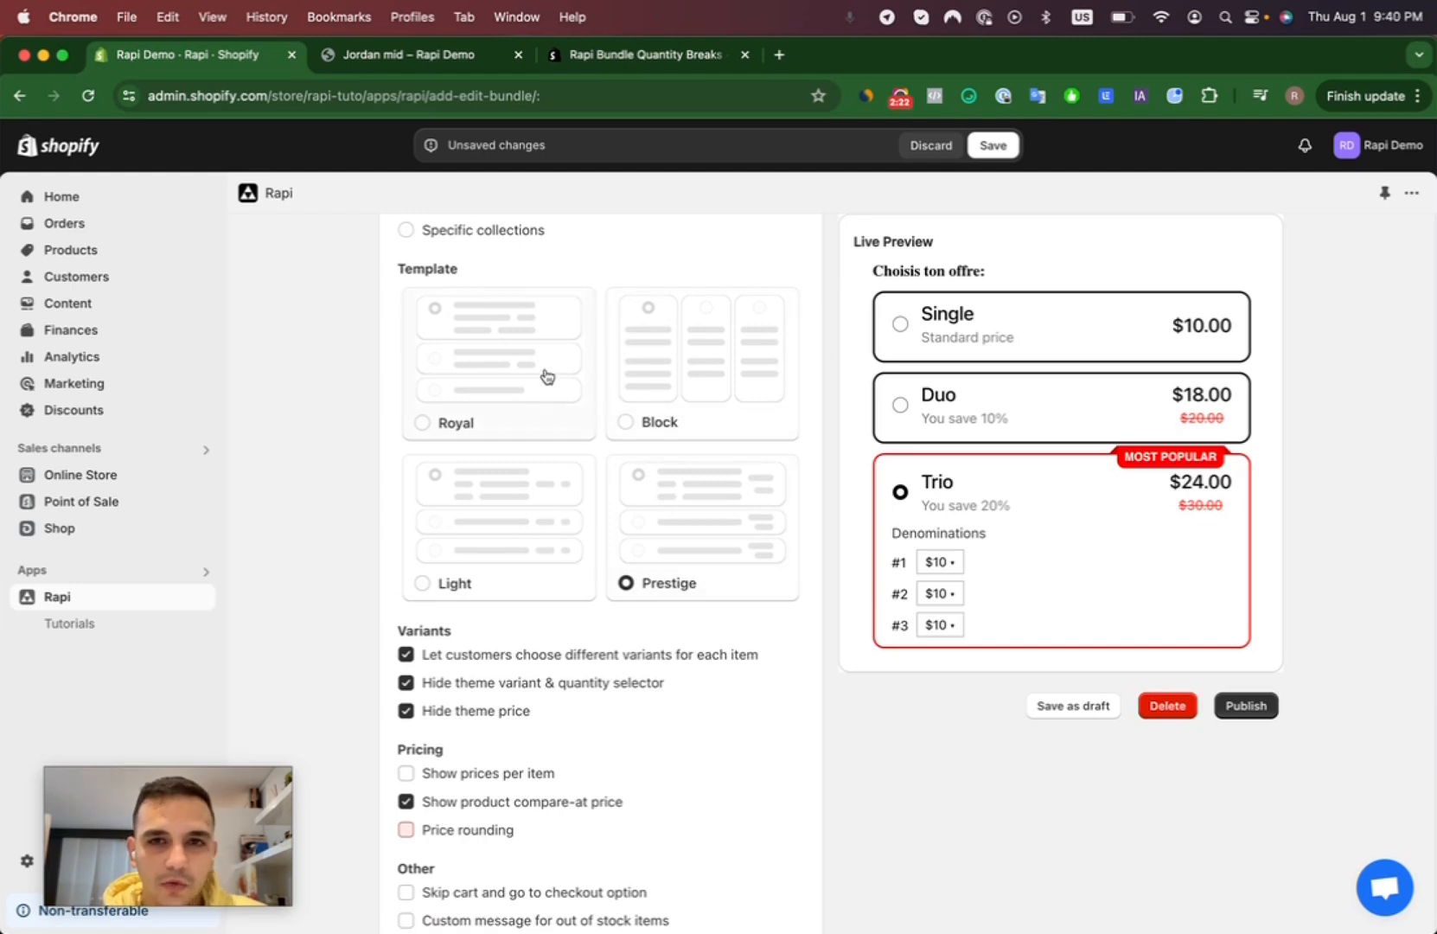
pyautogui.click(513, 389)
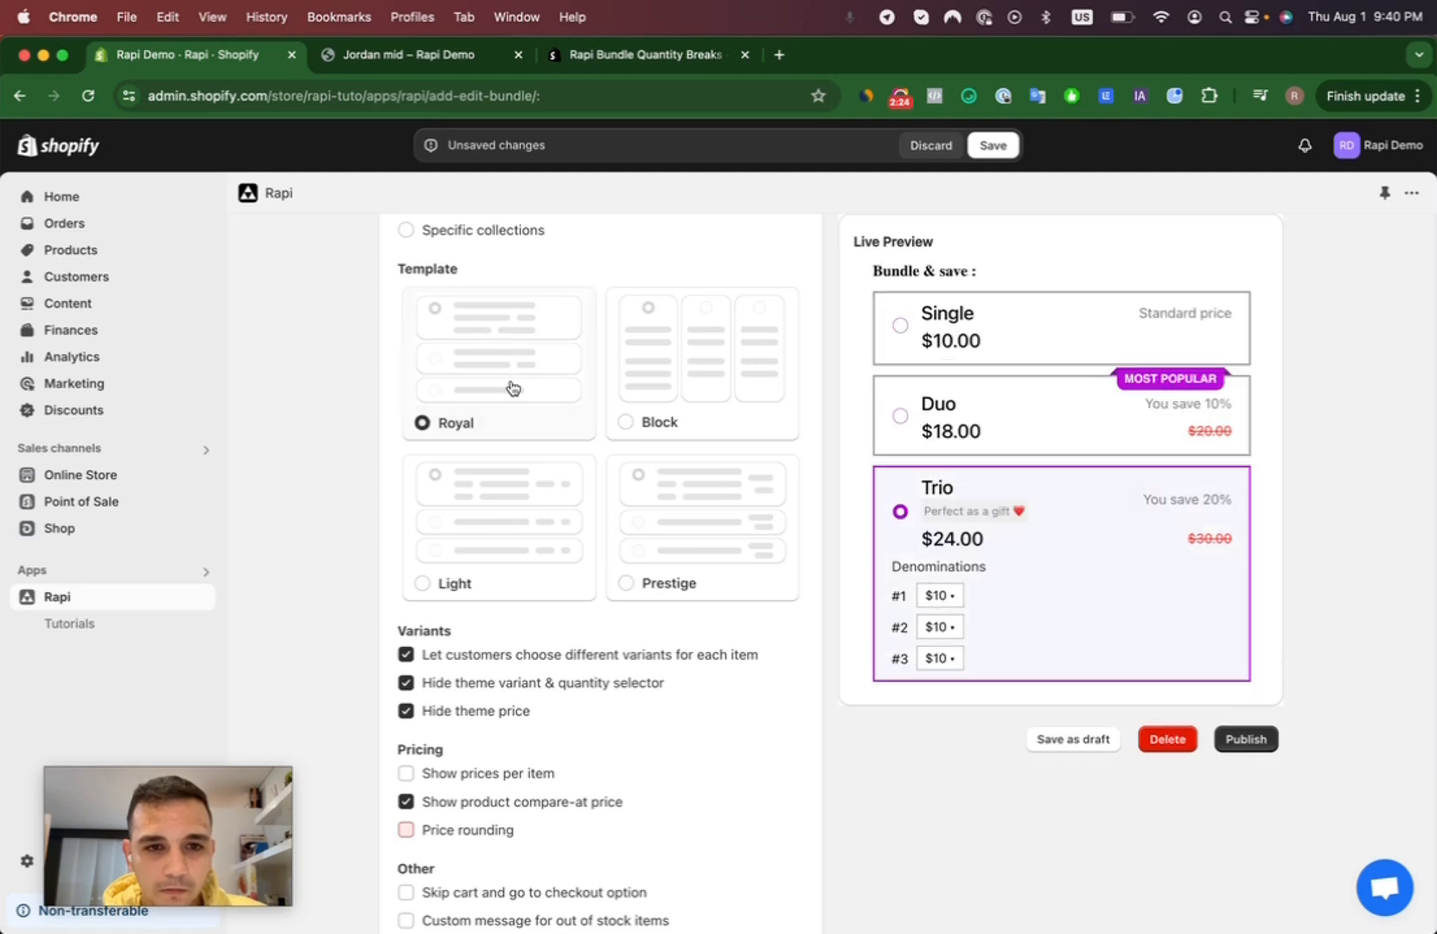
pyautogui.click(659, 371)
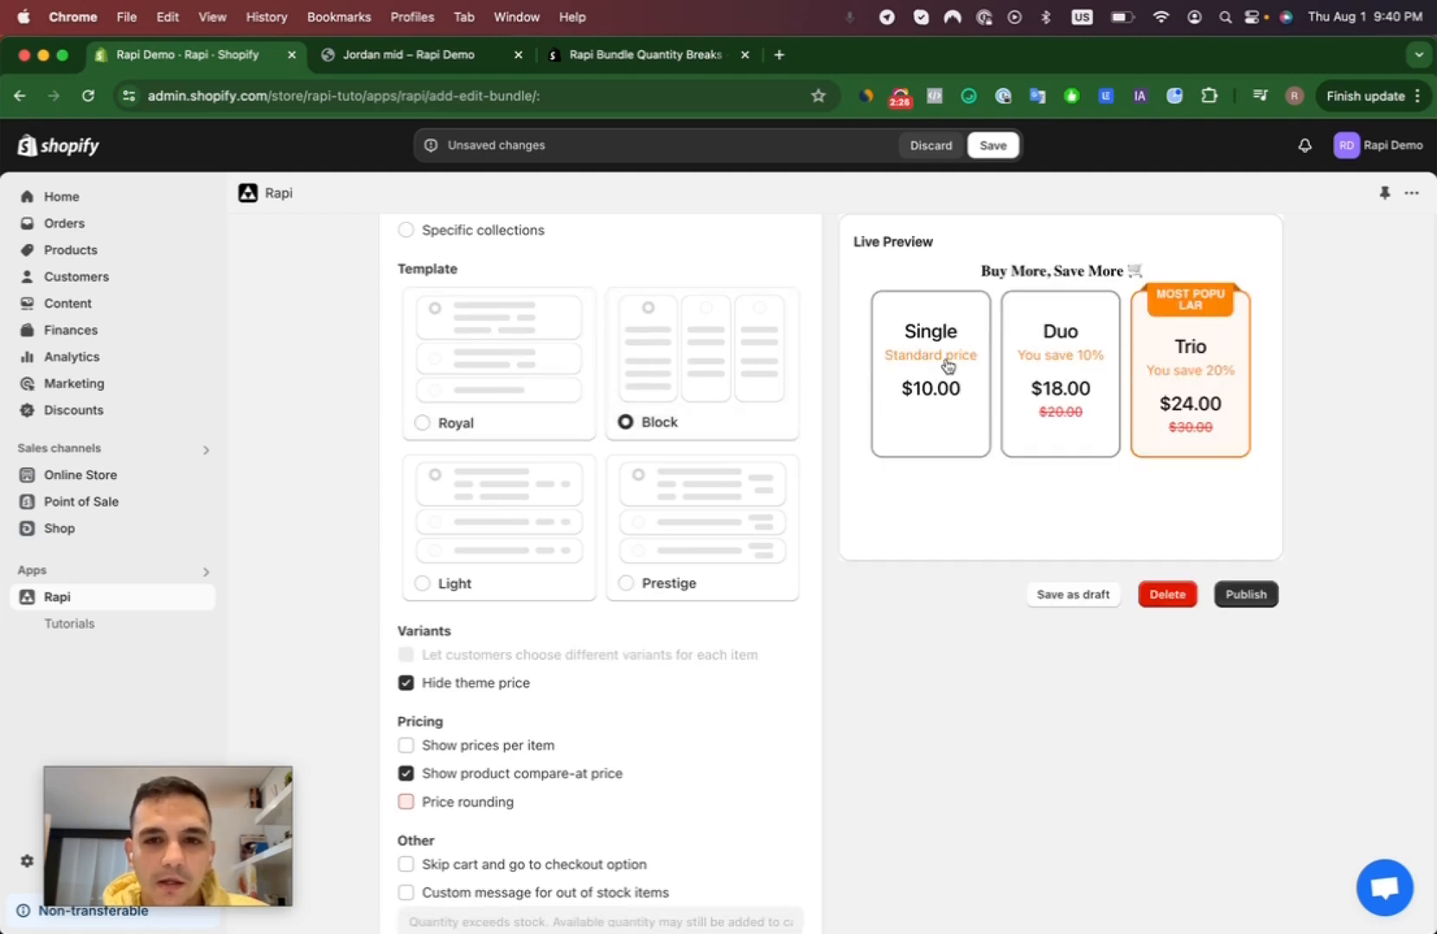
pyautogui.click(470, 528)
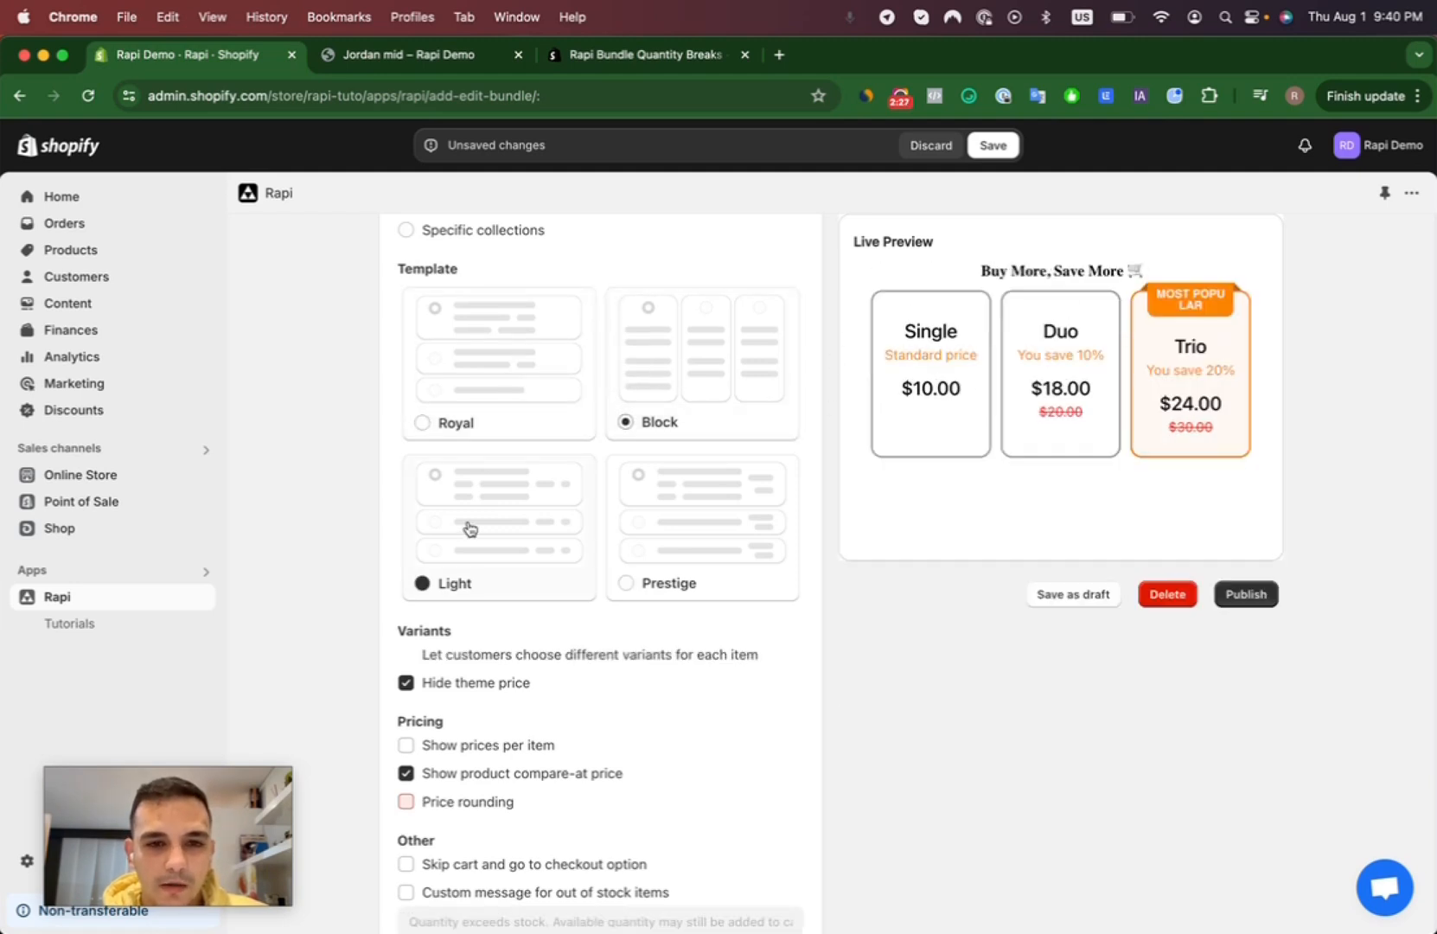
pyautogui.click(673, 543)
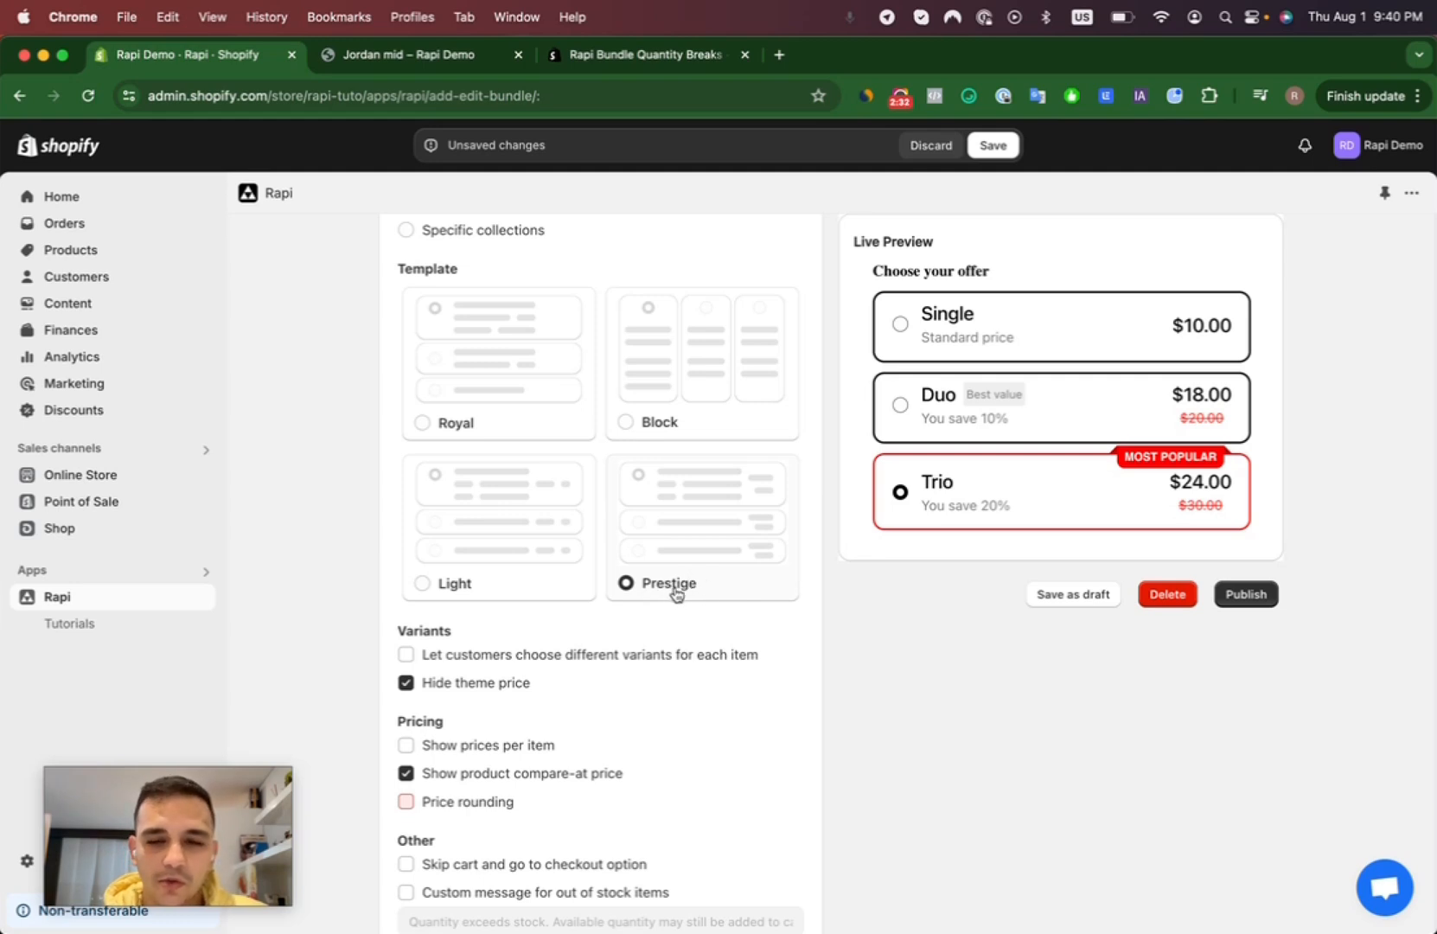
# - Let customers choose different variants for each item and hide the theme's variant and quantity selector
pyautogui.scroll(-4, 683, 594)
pyautogui.scroll(-2, 456, 502)
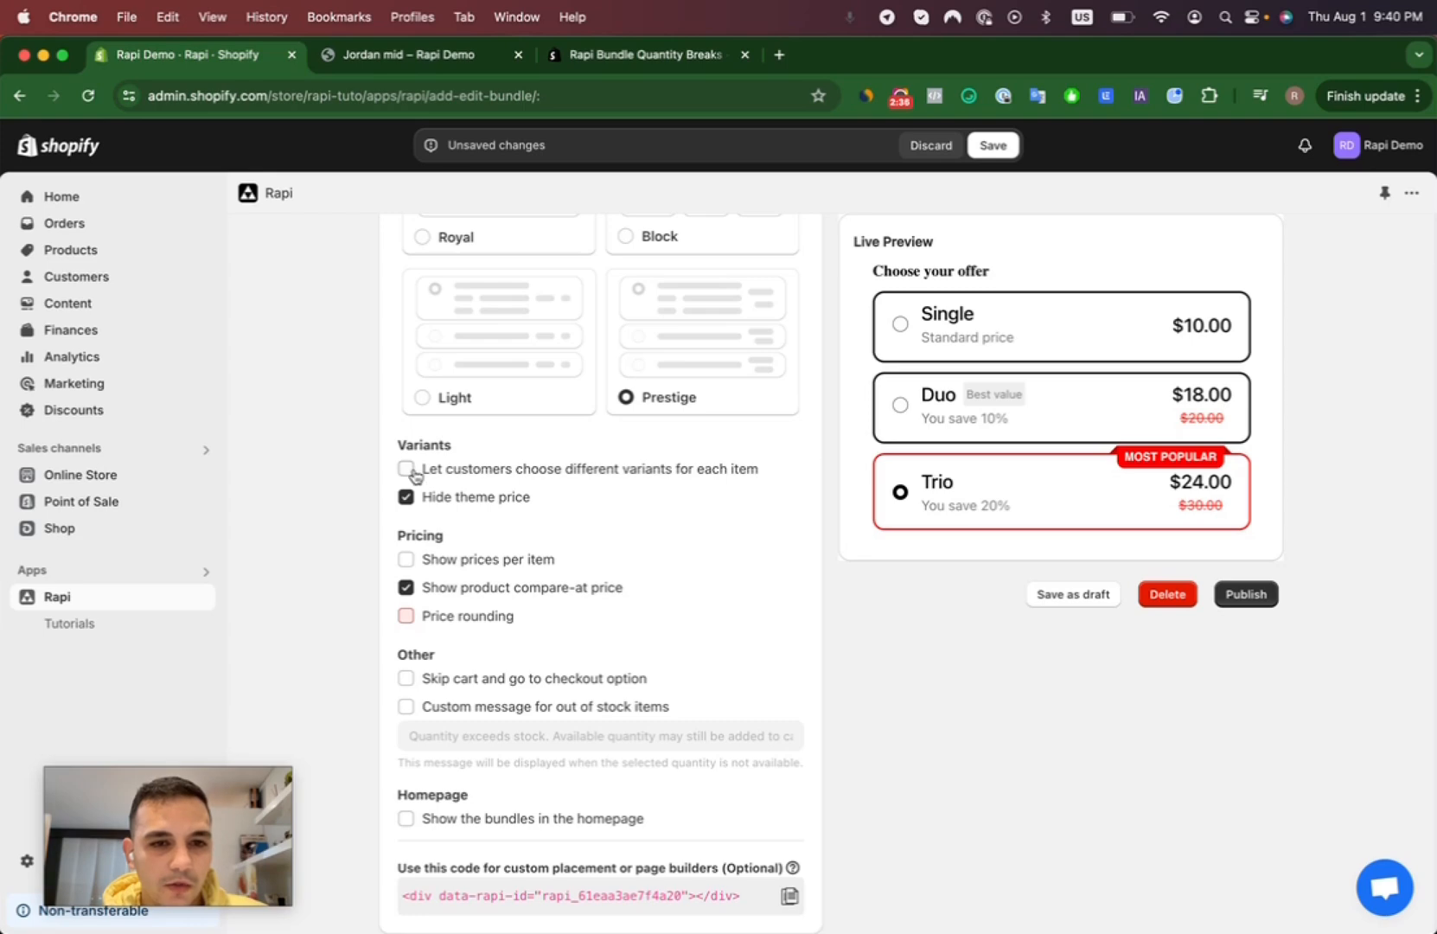
pyautogui.click(405, 469)
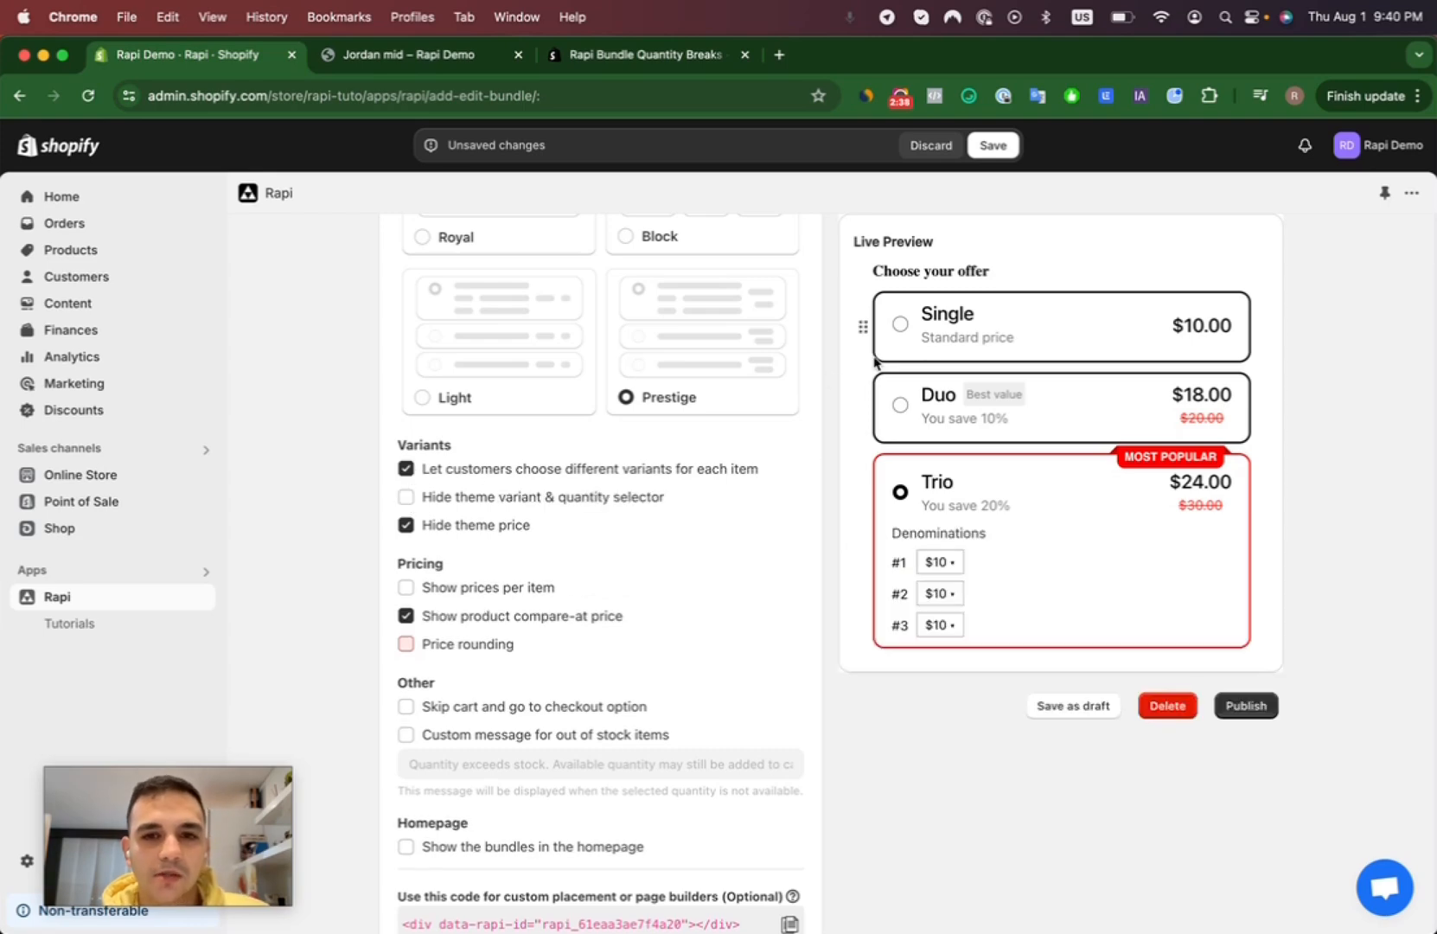
pyautogui.click(947, 564)
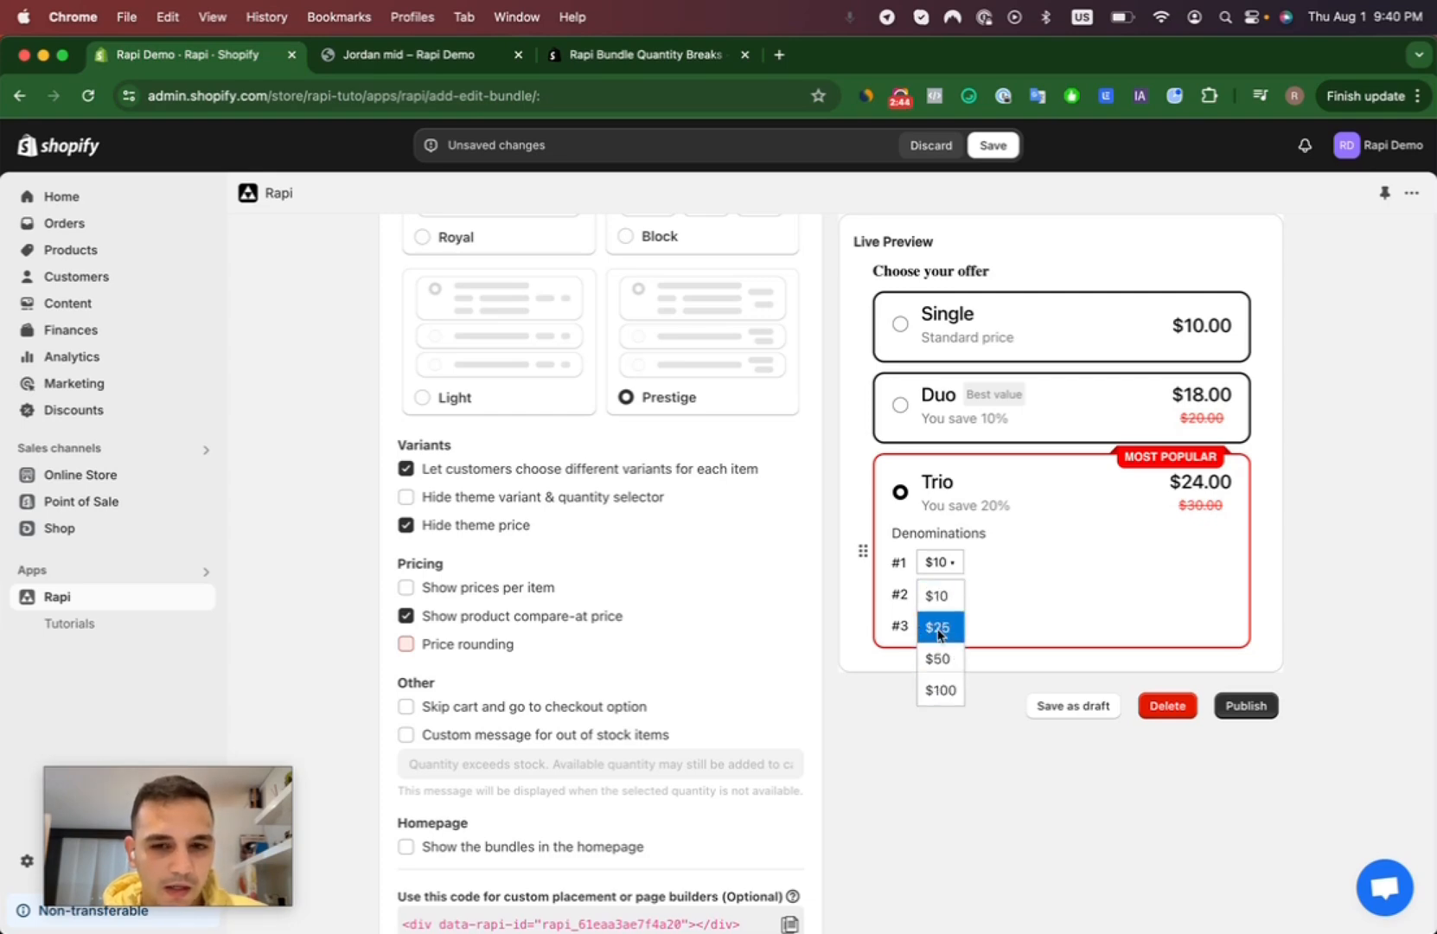
pyautogui.click(350, 521)
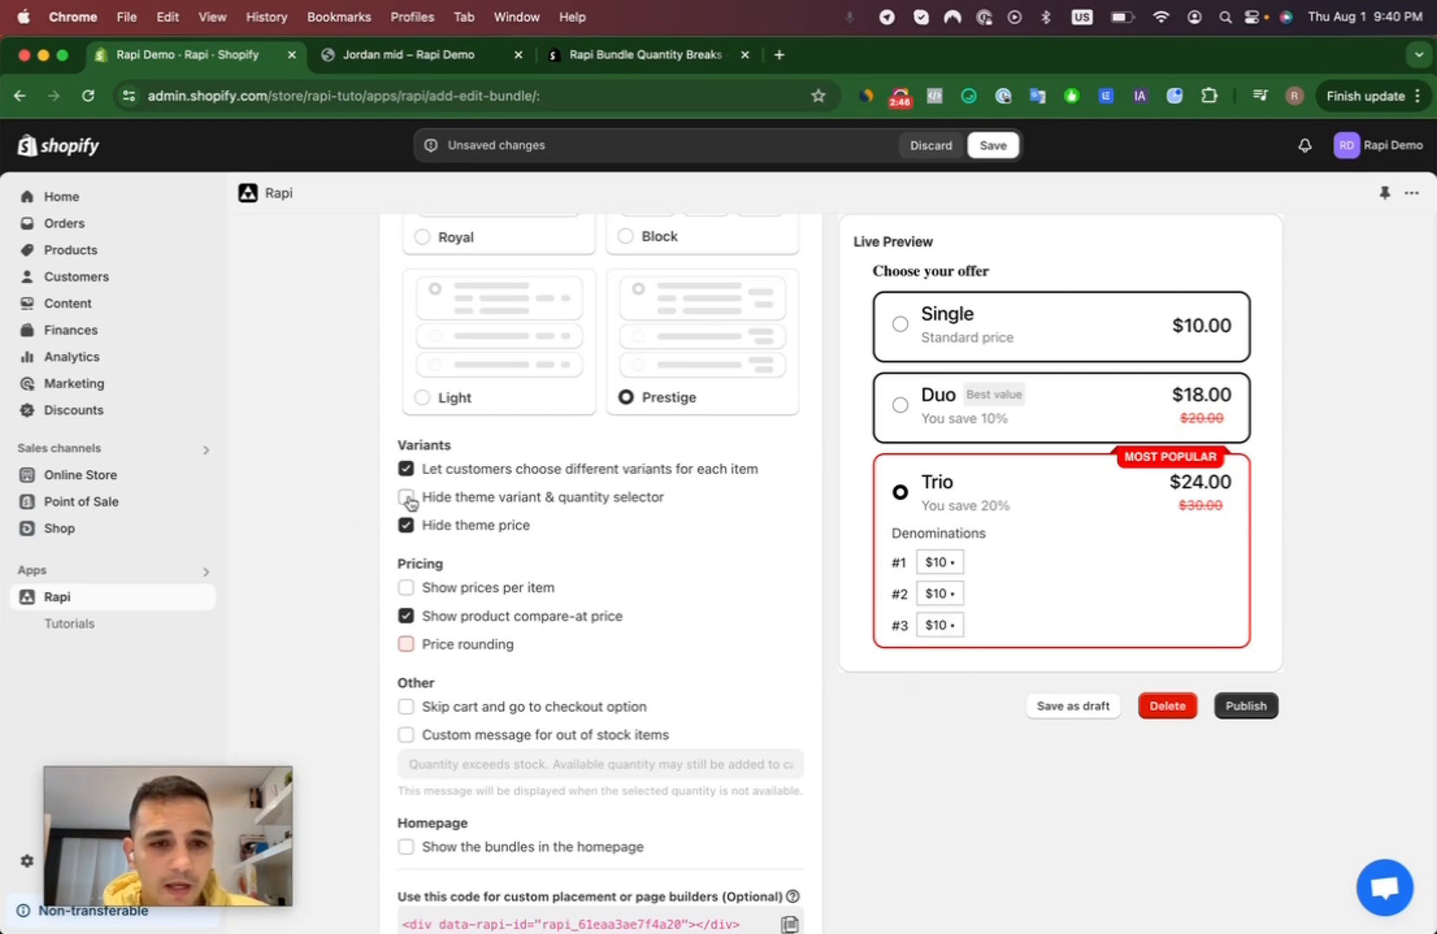
pyautogui.click(407, 498)
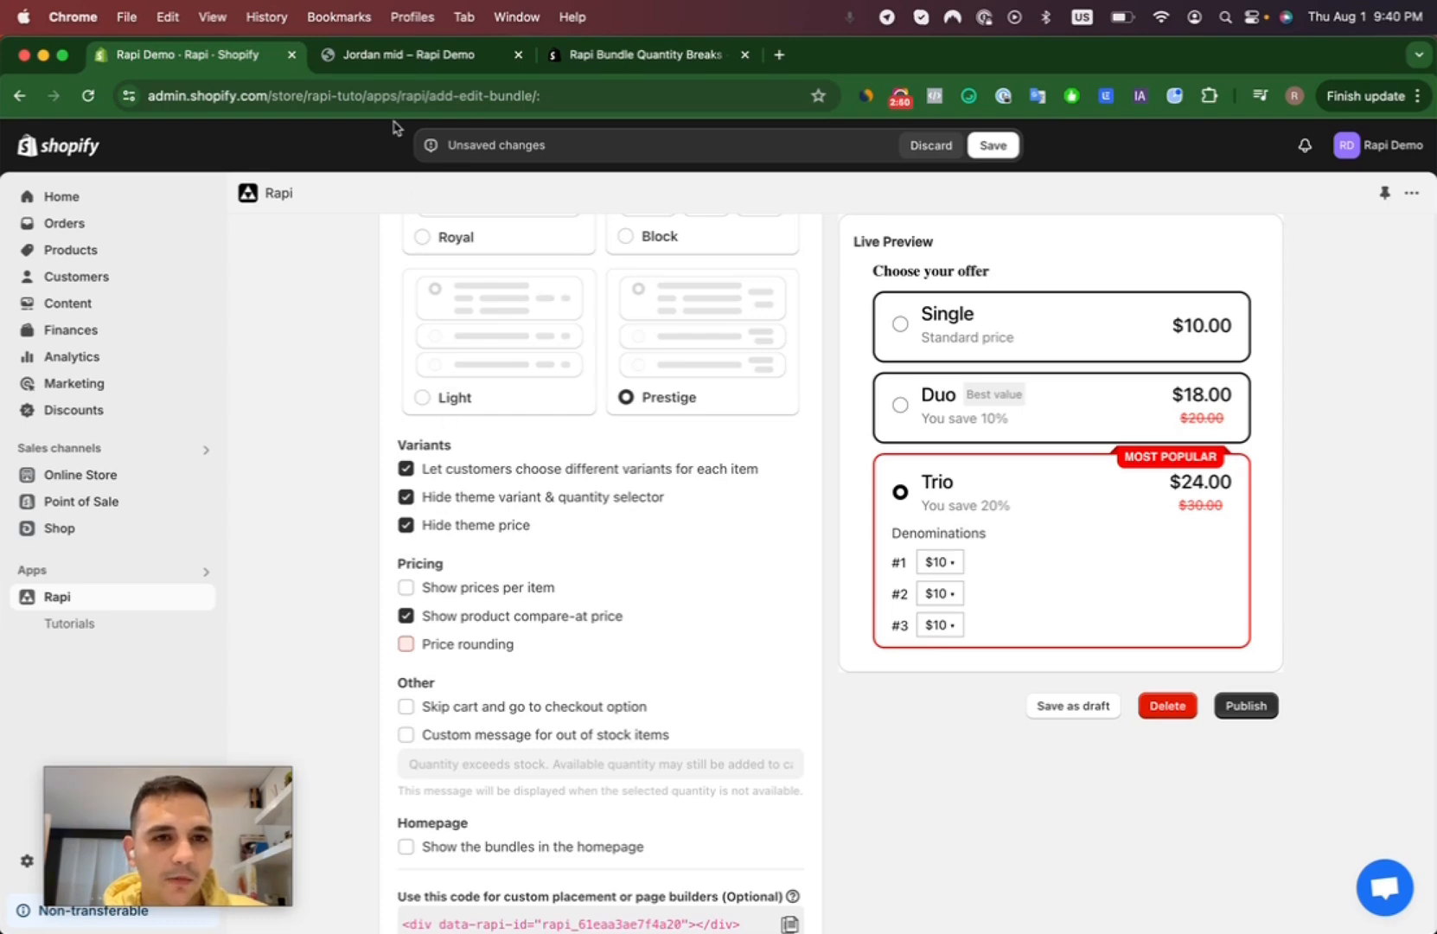
# - Examine the theme's color, size and quantity selectors on the Jordan mid product page
pyautogui.click(426, 59)
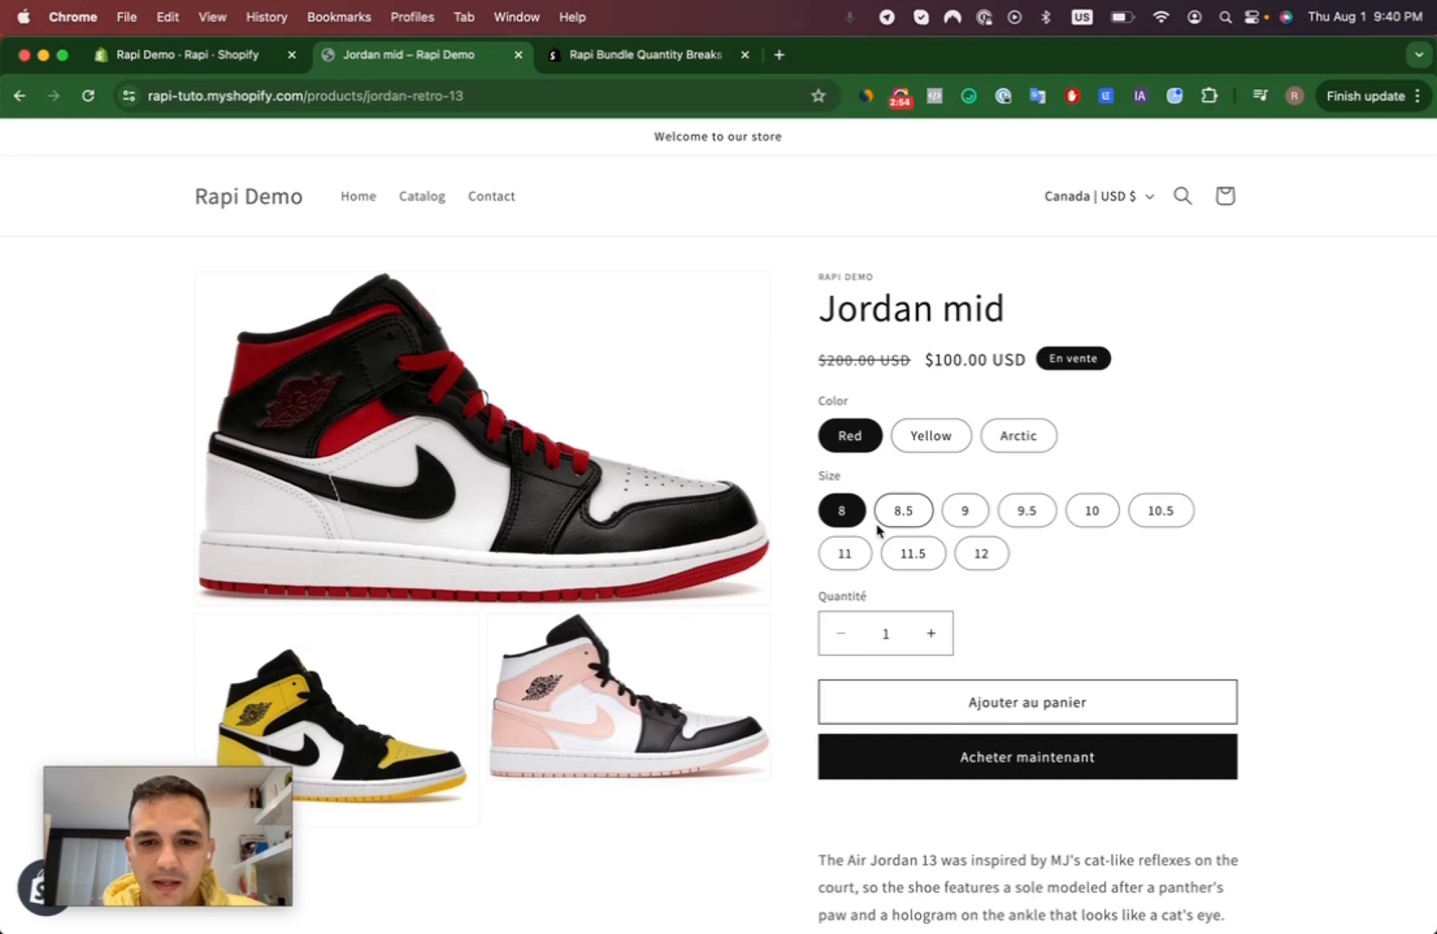
pyautogui.moveTo(1001, 650); pyautogui.dragTo(838, 390)
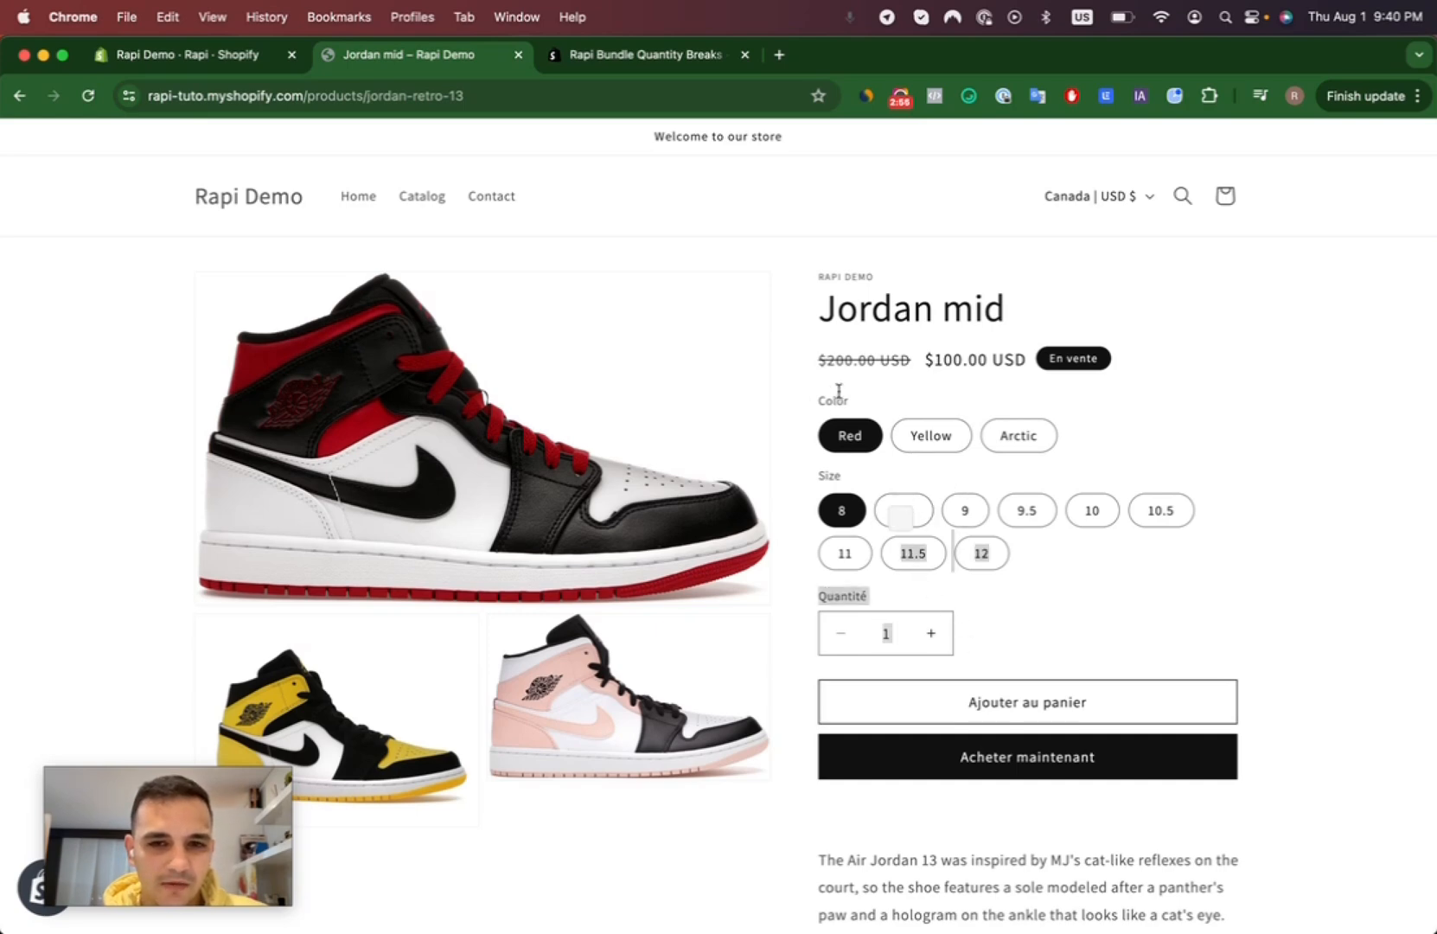
pyautogui.click(224, 60)
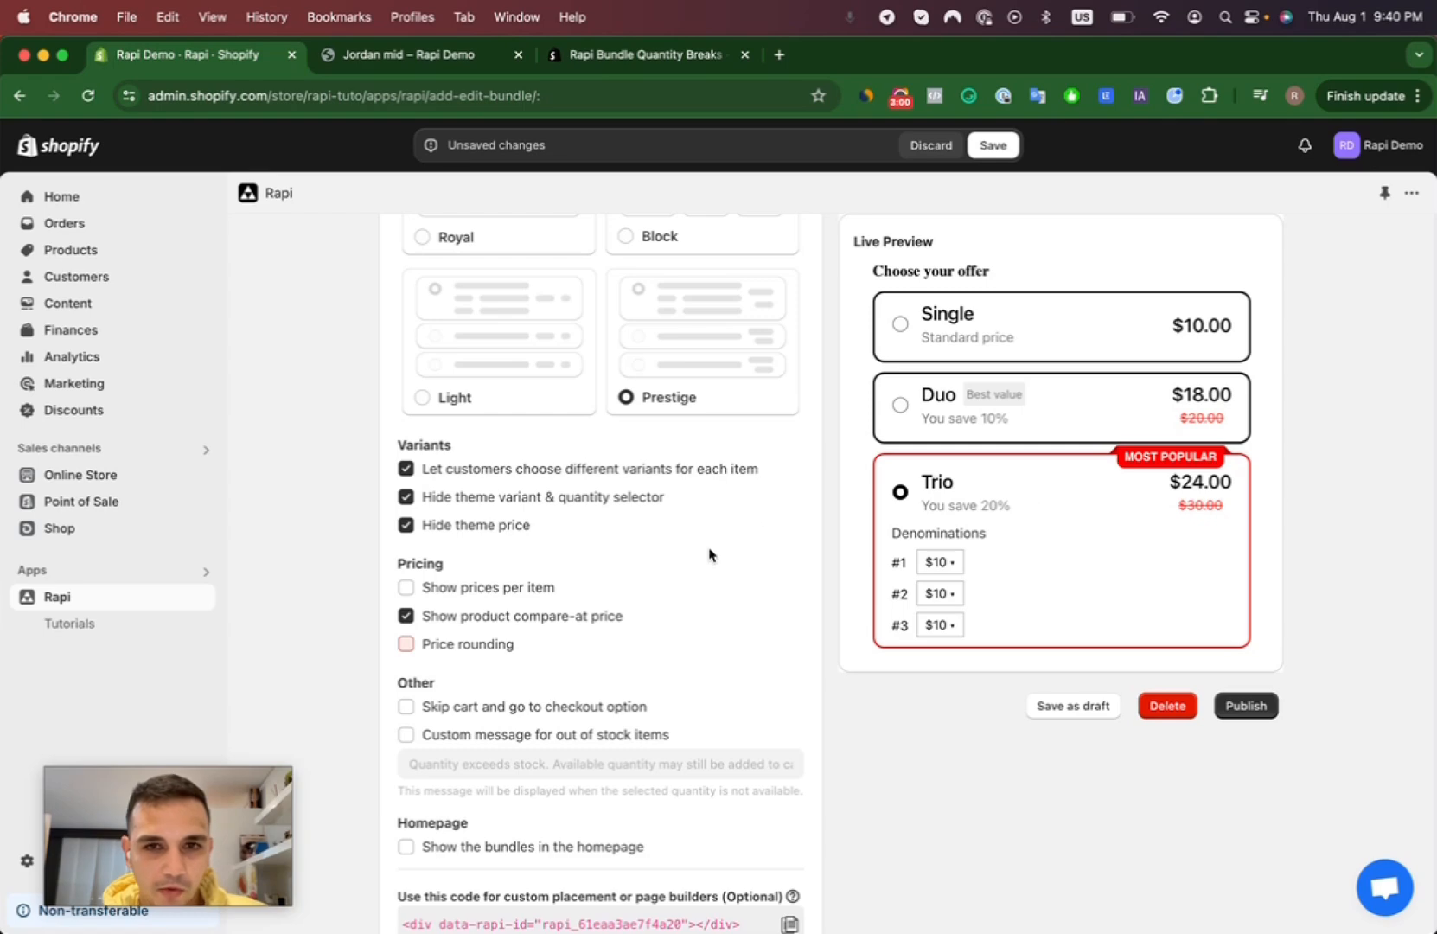
# - Delete the third offer, Trio, from the Jordan bundle's offers
pyautogui.scroll(-2, 756, 503)
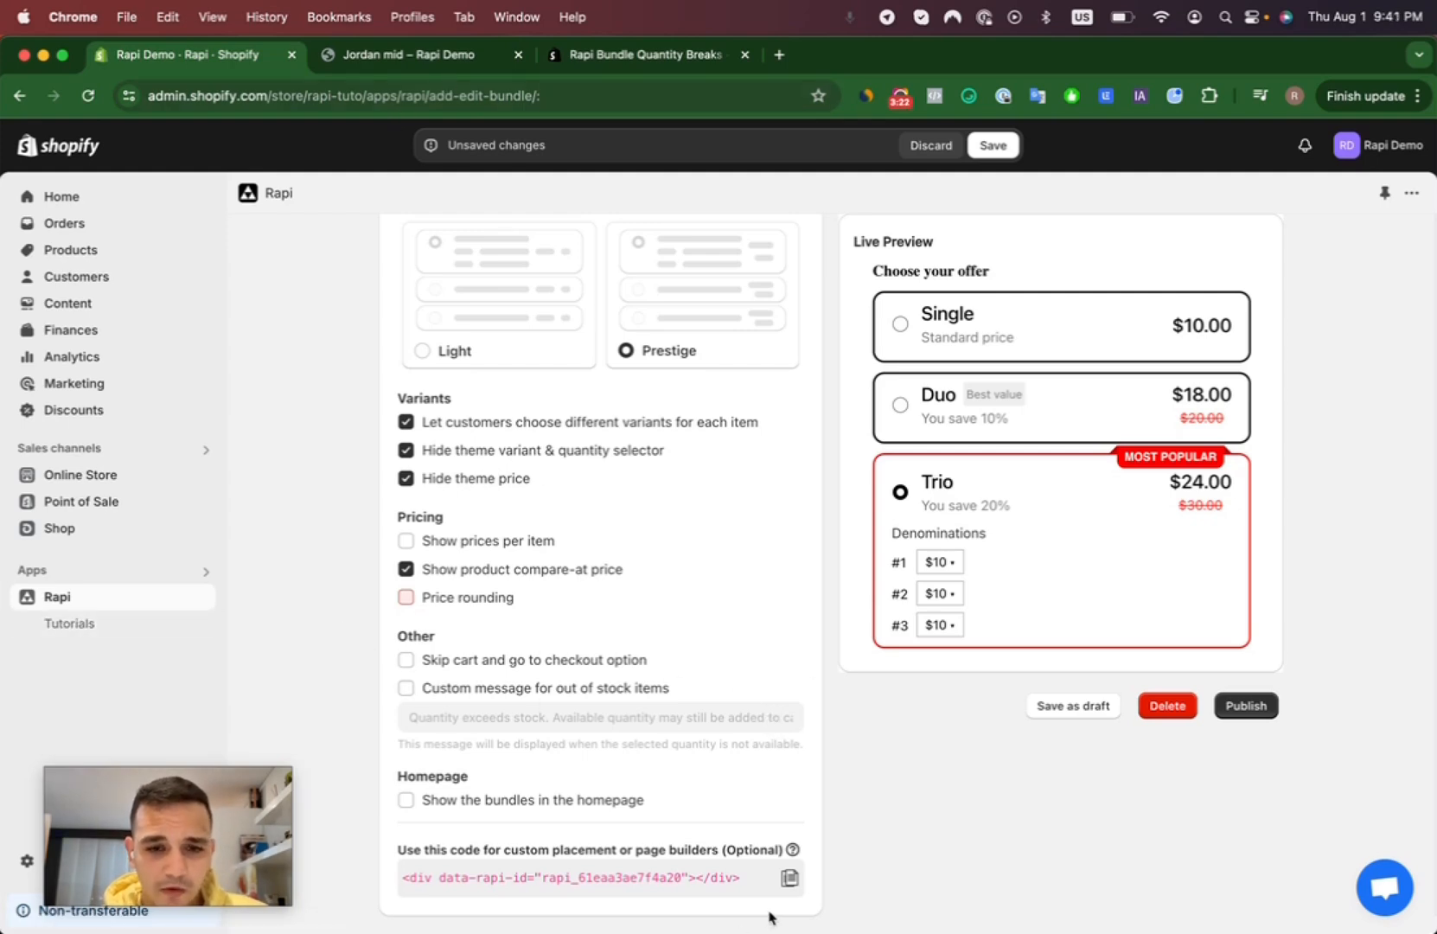
pyautogui.scroll(10, 551, 787)
pyautogui.click(550, 333)
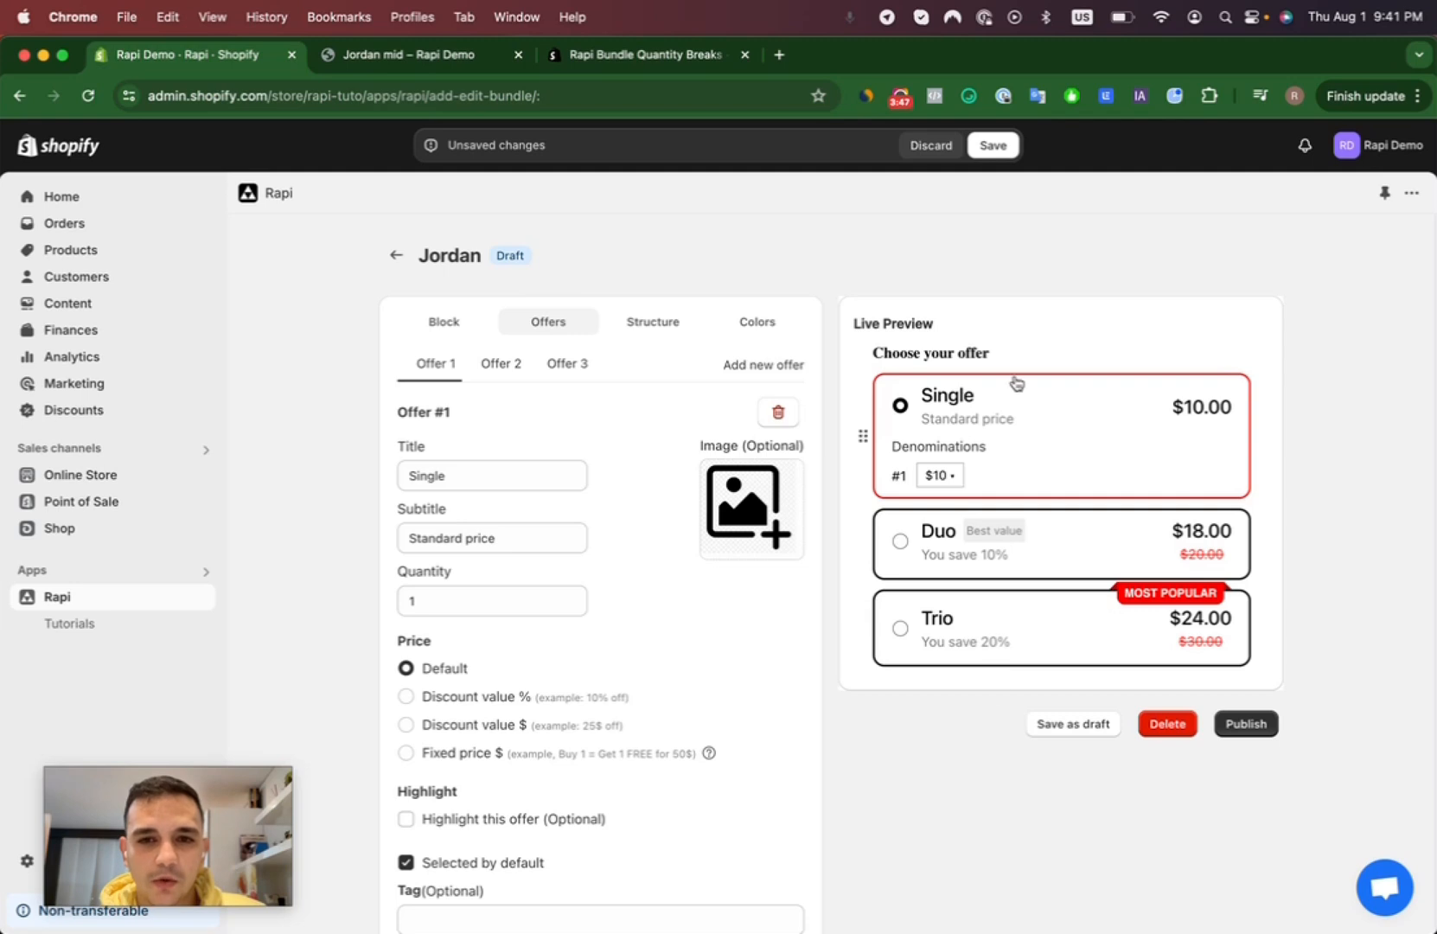
pyautogui.click(571, 365)
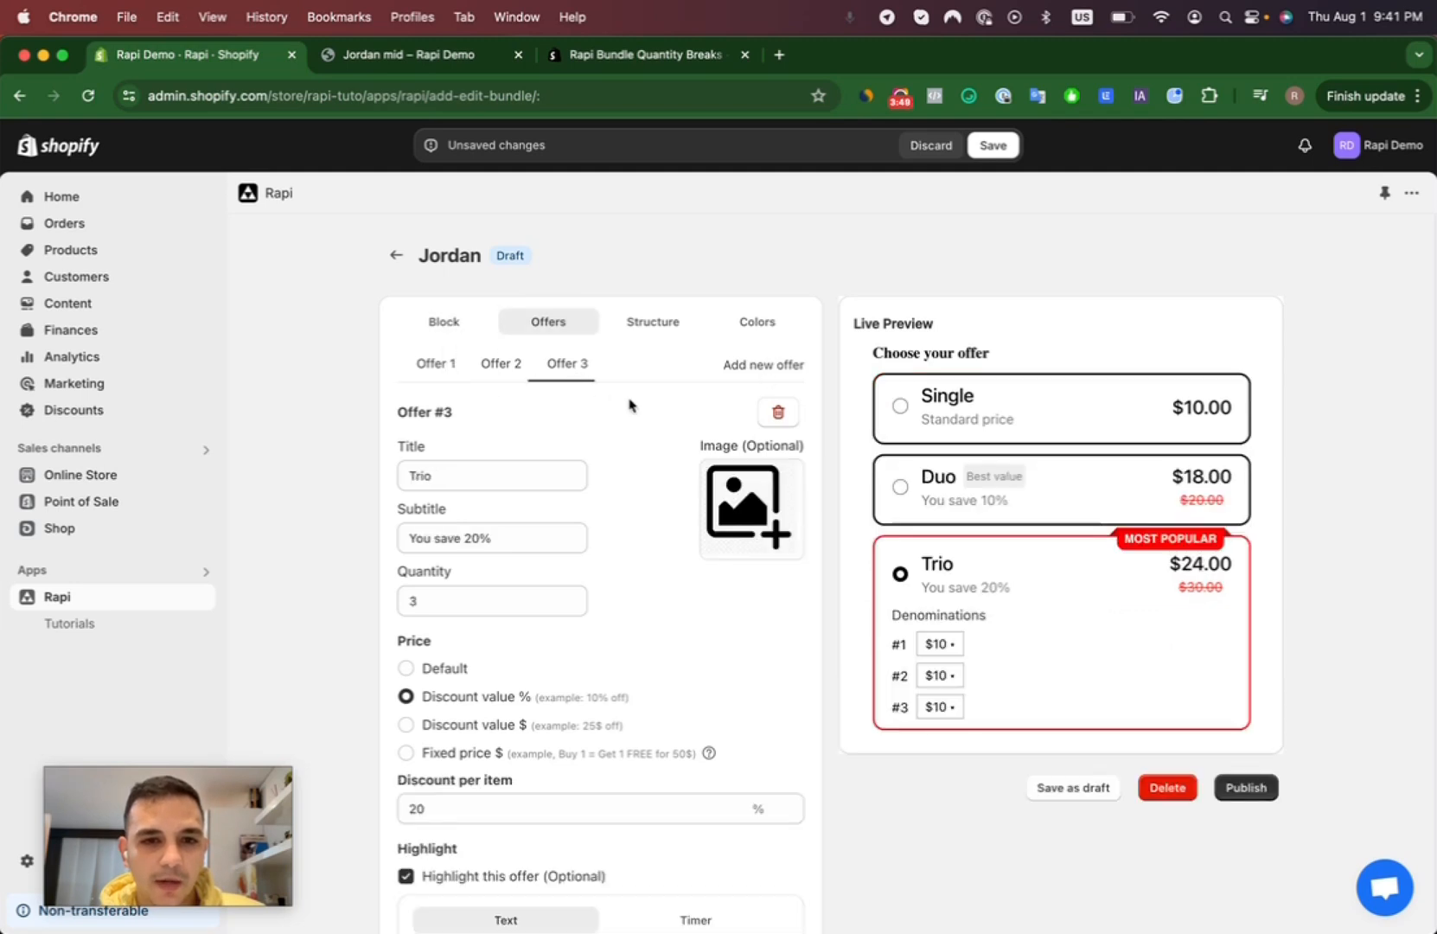
pyautogui.click(774, 415)
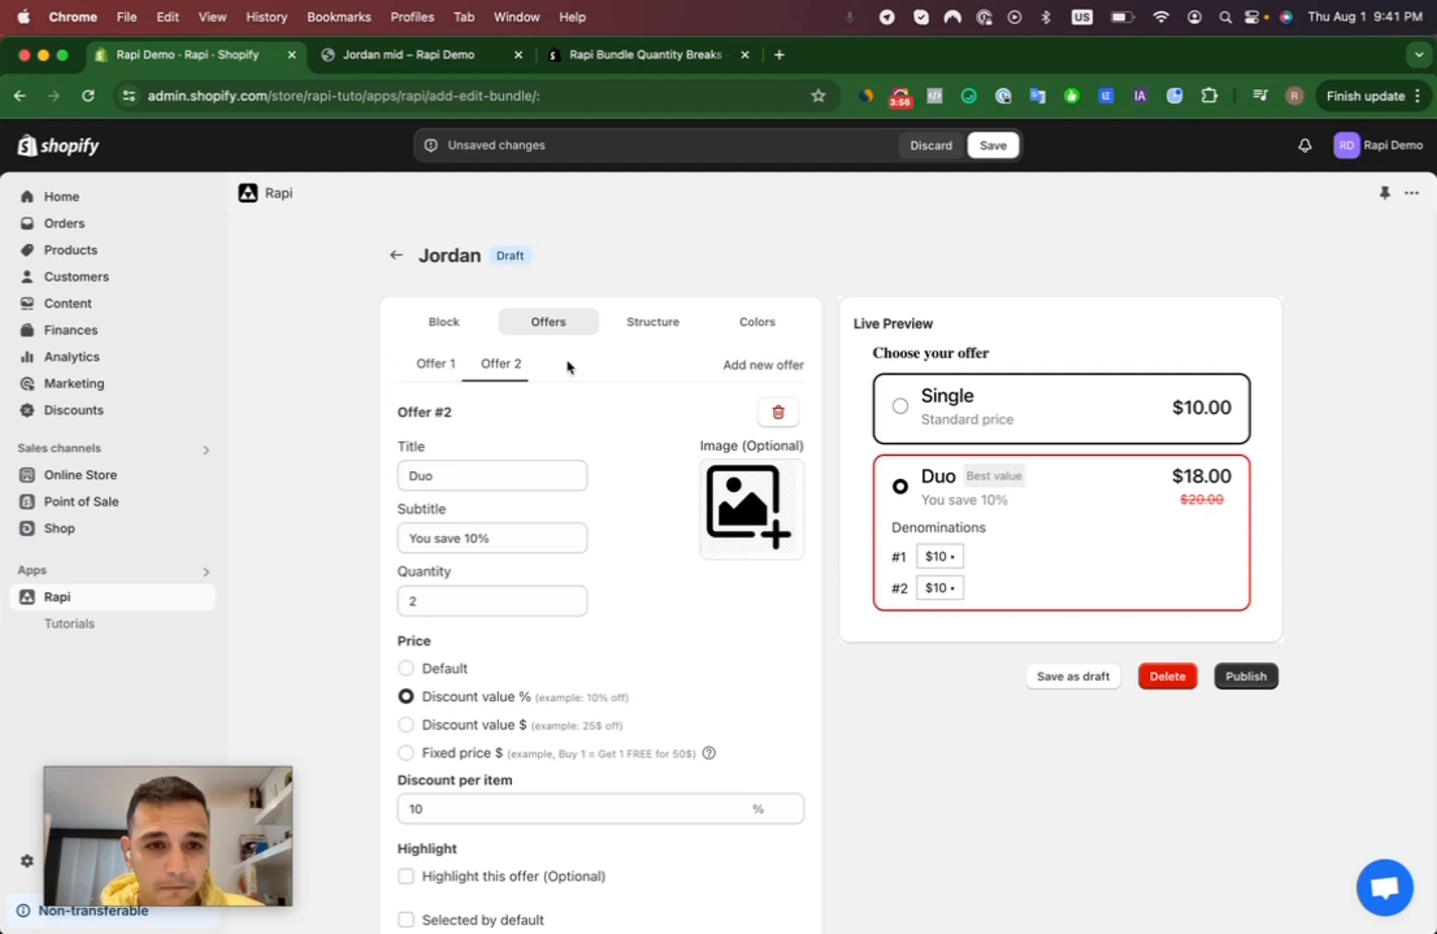
# - Set the first offer's title to "1 x Jordan" and its subtitle to "Prix standard"
pyautogui.click(428, 363)
pyautogui.moveTo(456, 475); pyautogui.dragTo(355, 474)
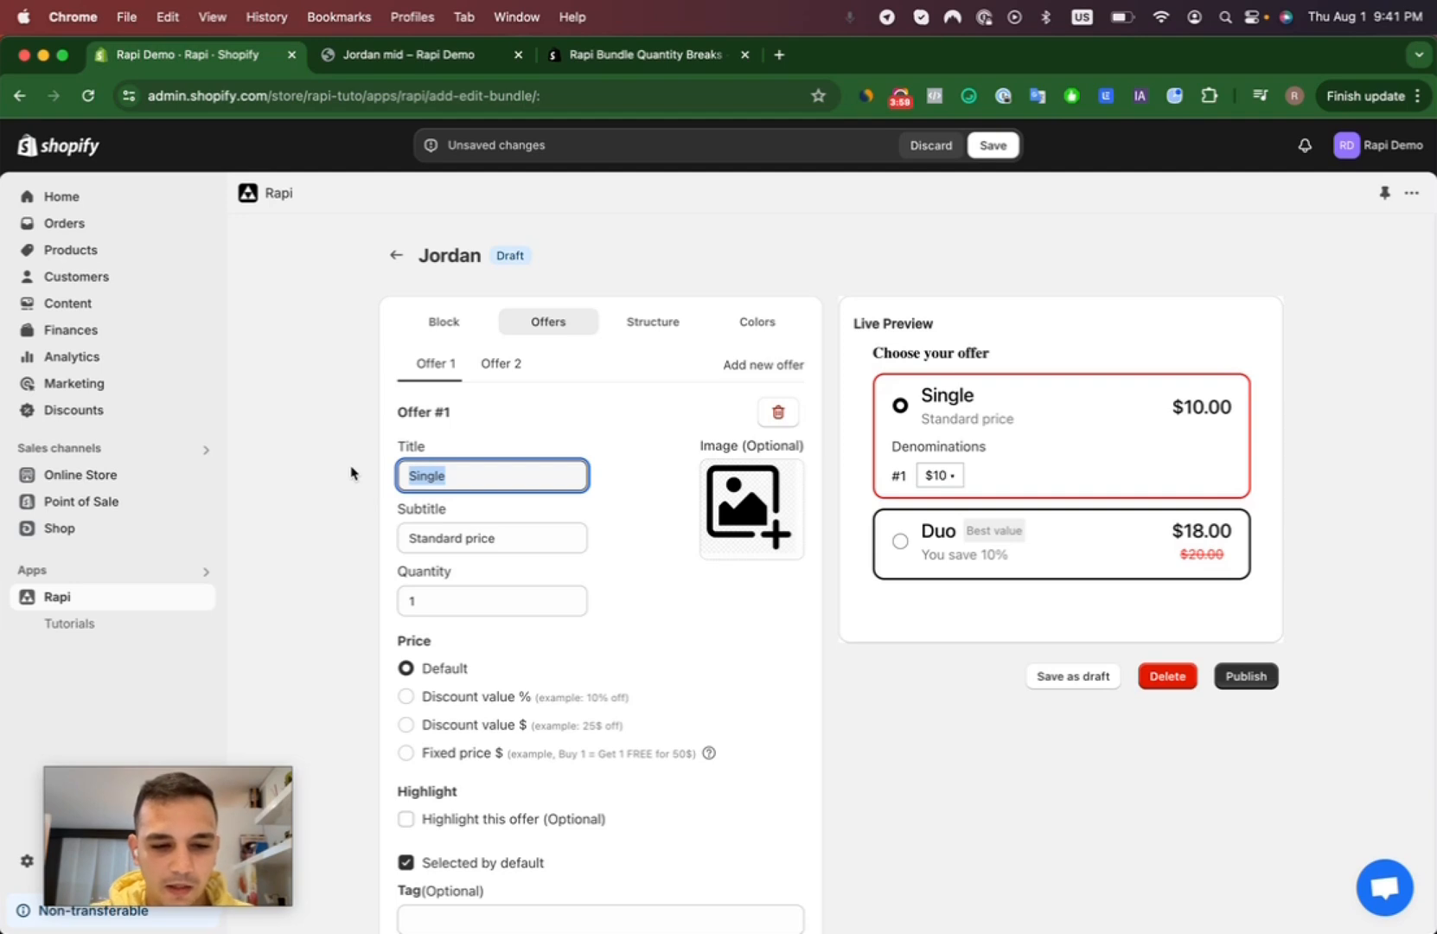
pyautogui.write('1 x Jordan')
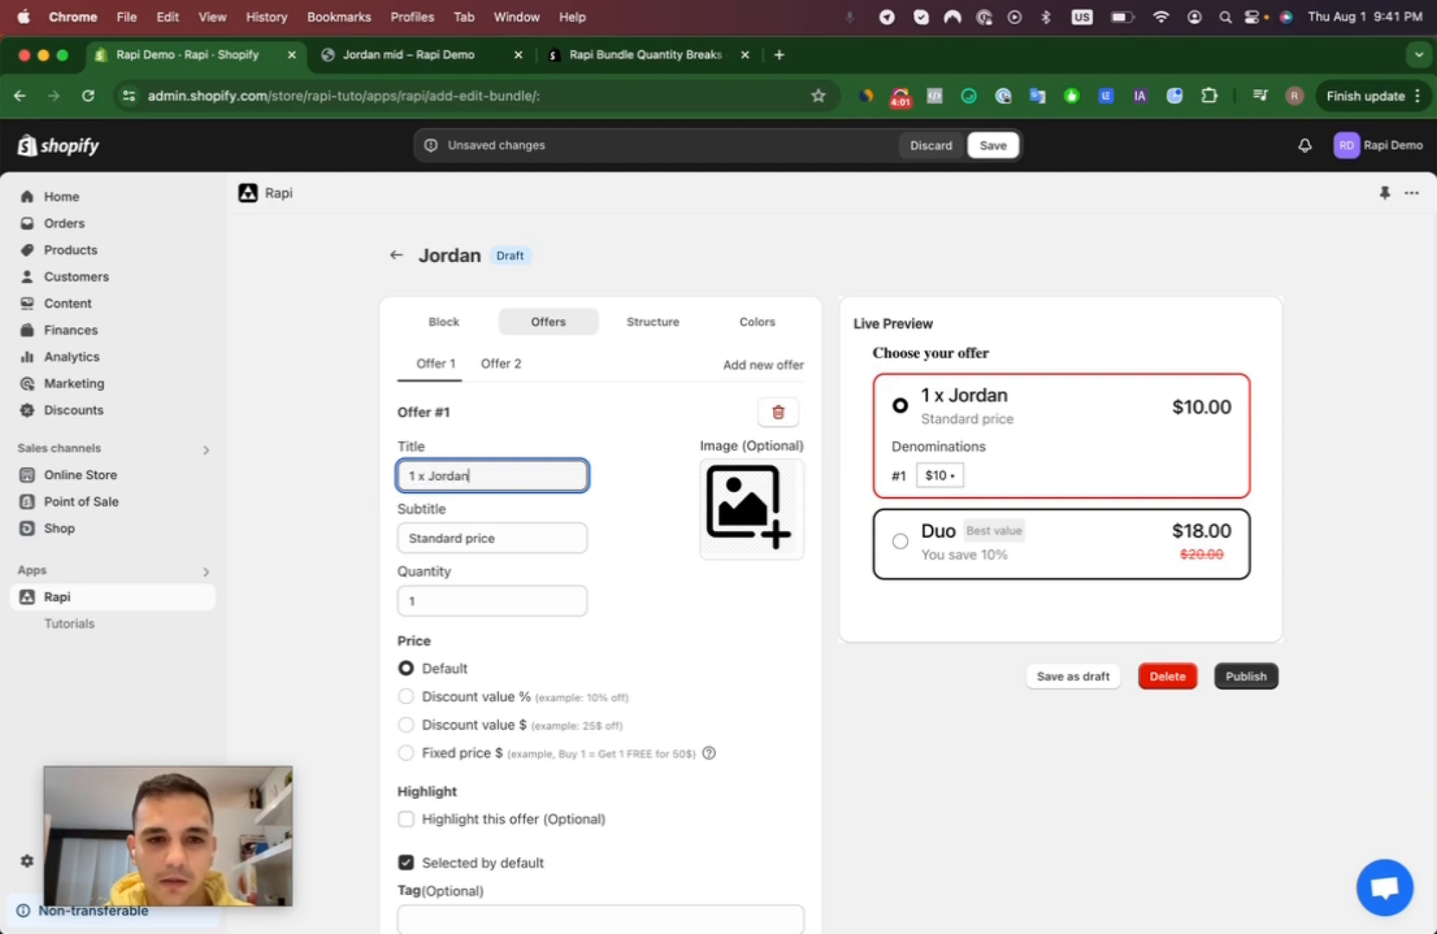
pyautogui.press('Tab')
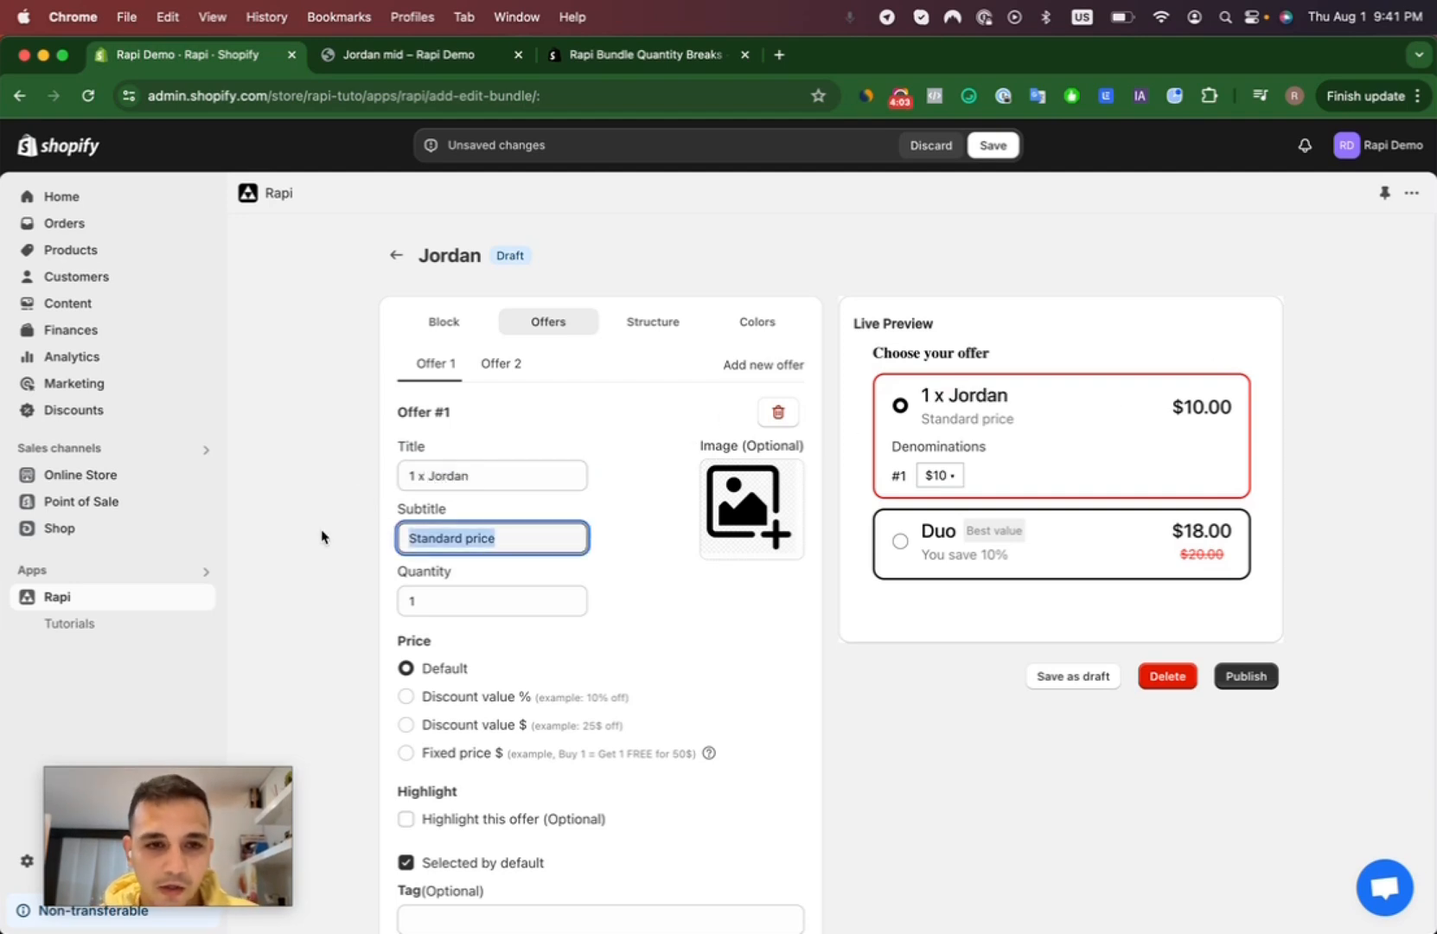
pyautogui.write('Prix ')
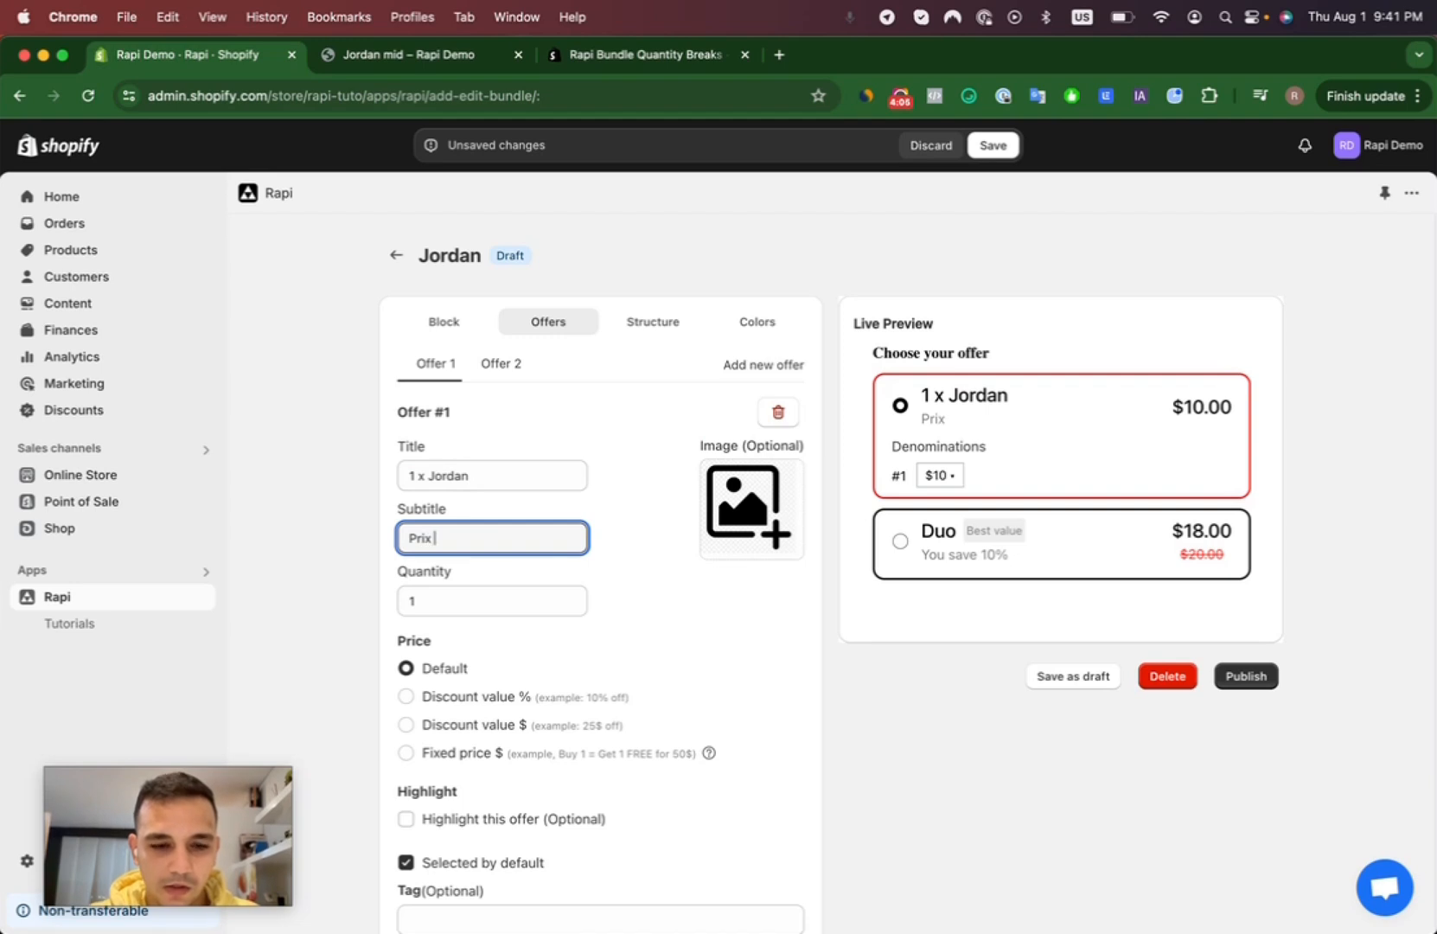
pyautogui.write('standar')
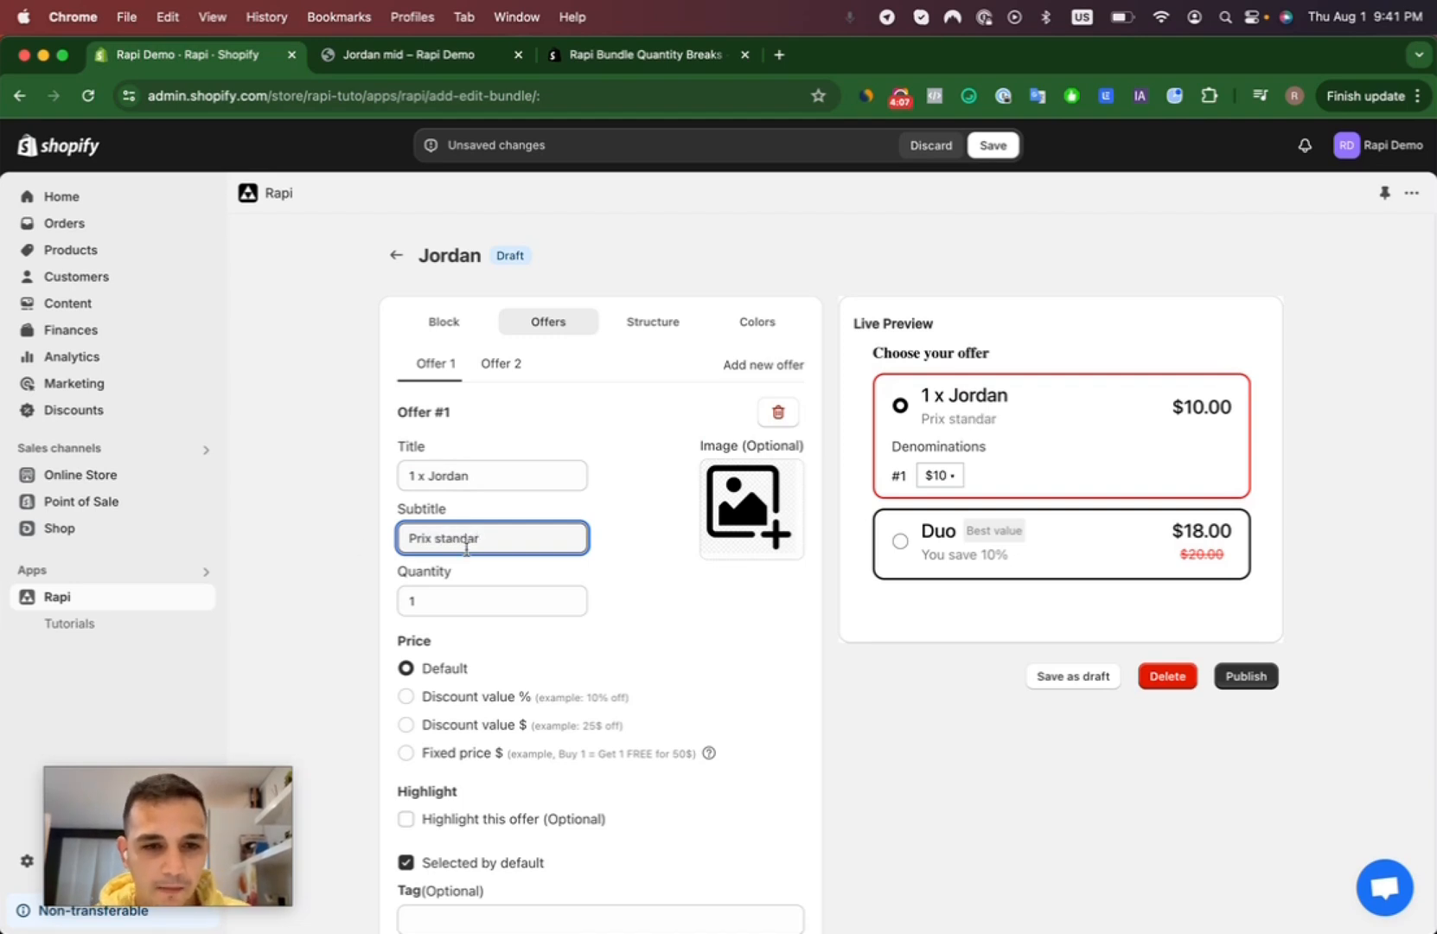
pyautogui.write('d')
# - Upload the picture of a single red, black and white Jordan shoe as the first offer's image
pyautogui.click(729, 516)
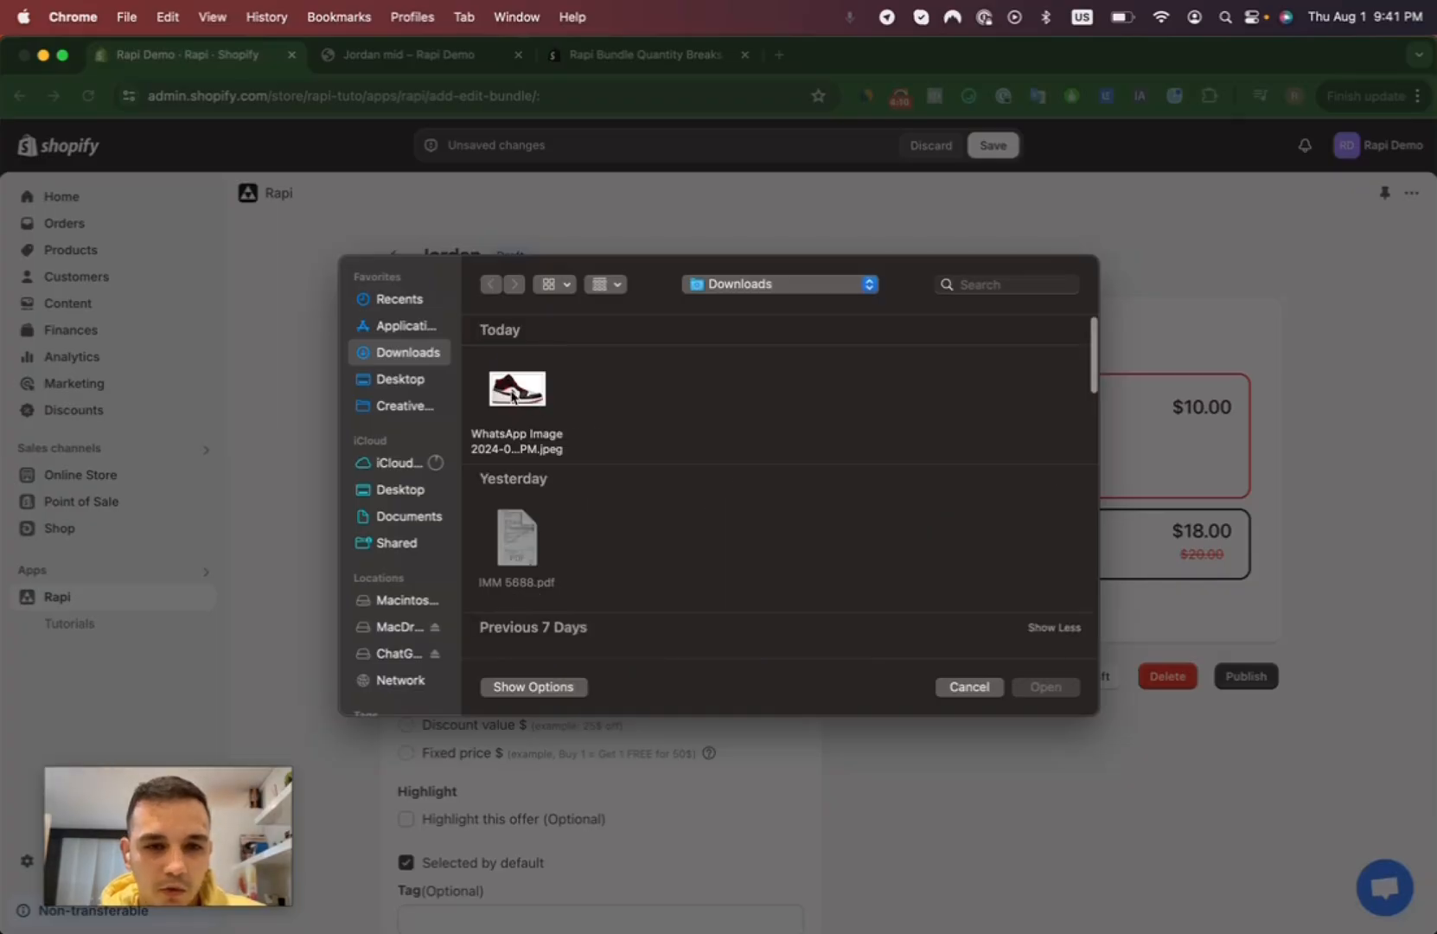
pyautogui.click(513, 397)
pyautogui.click(1046, 687)
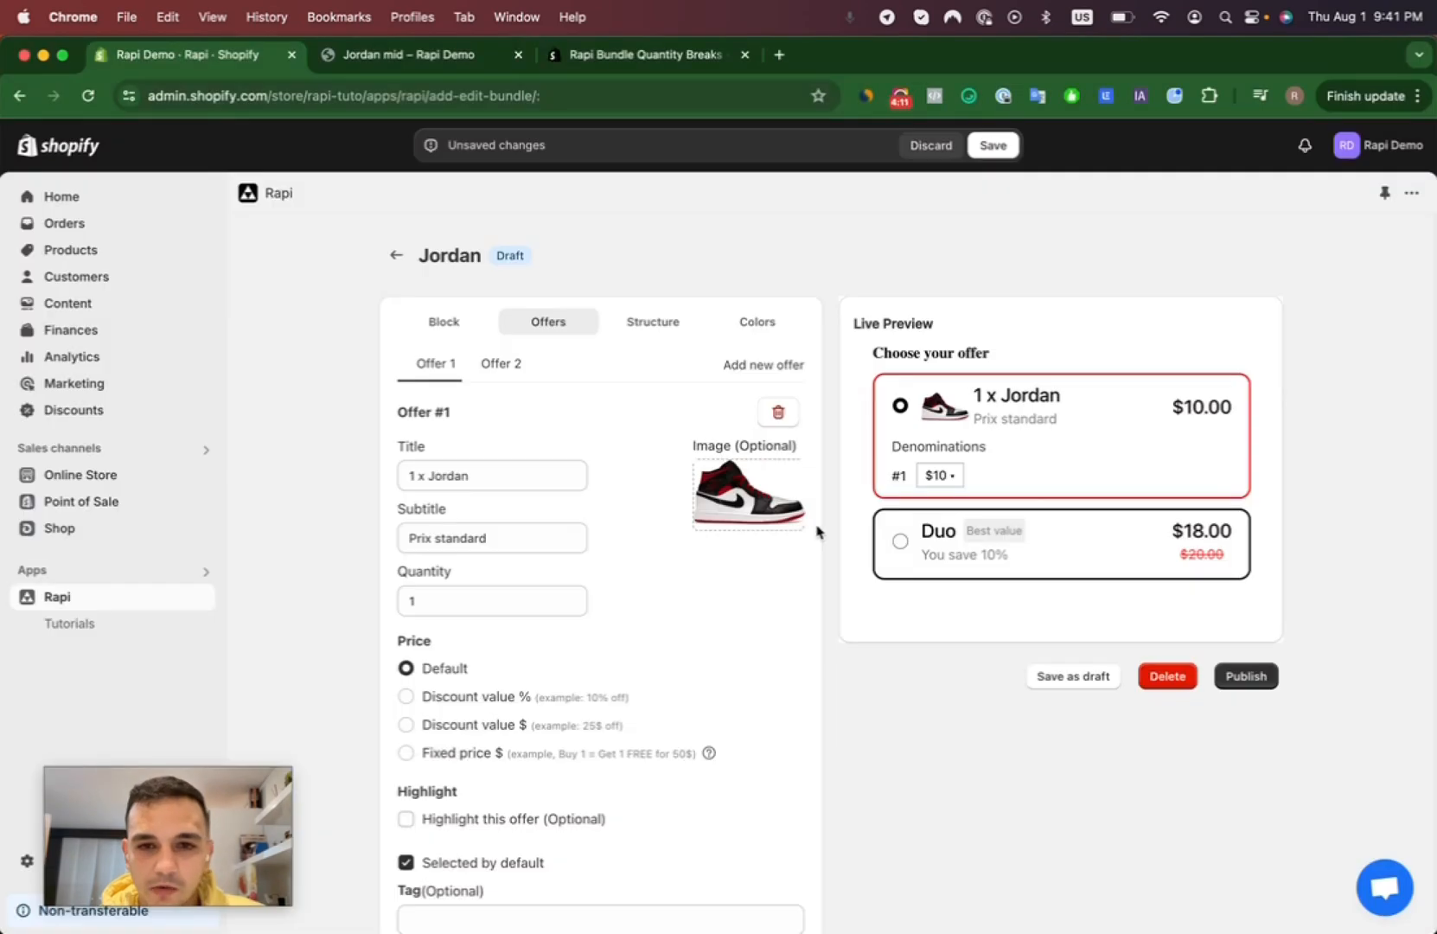
# - Change the second offer's title to "Achetez deux = 3ème GRATUIT"
pyautogui.scroll(-1, 620, 529)
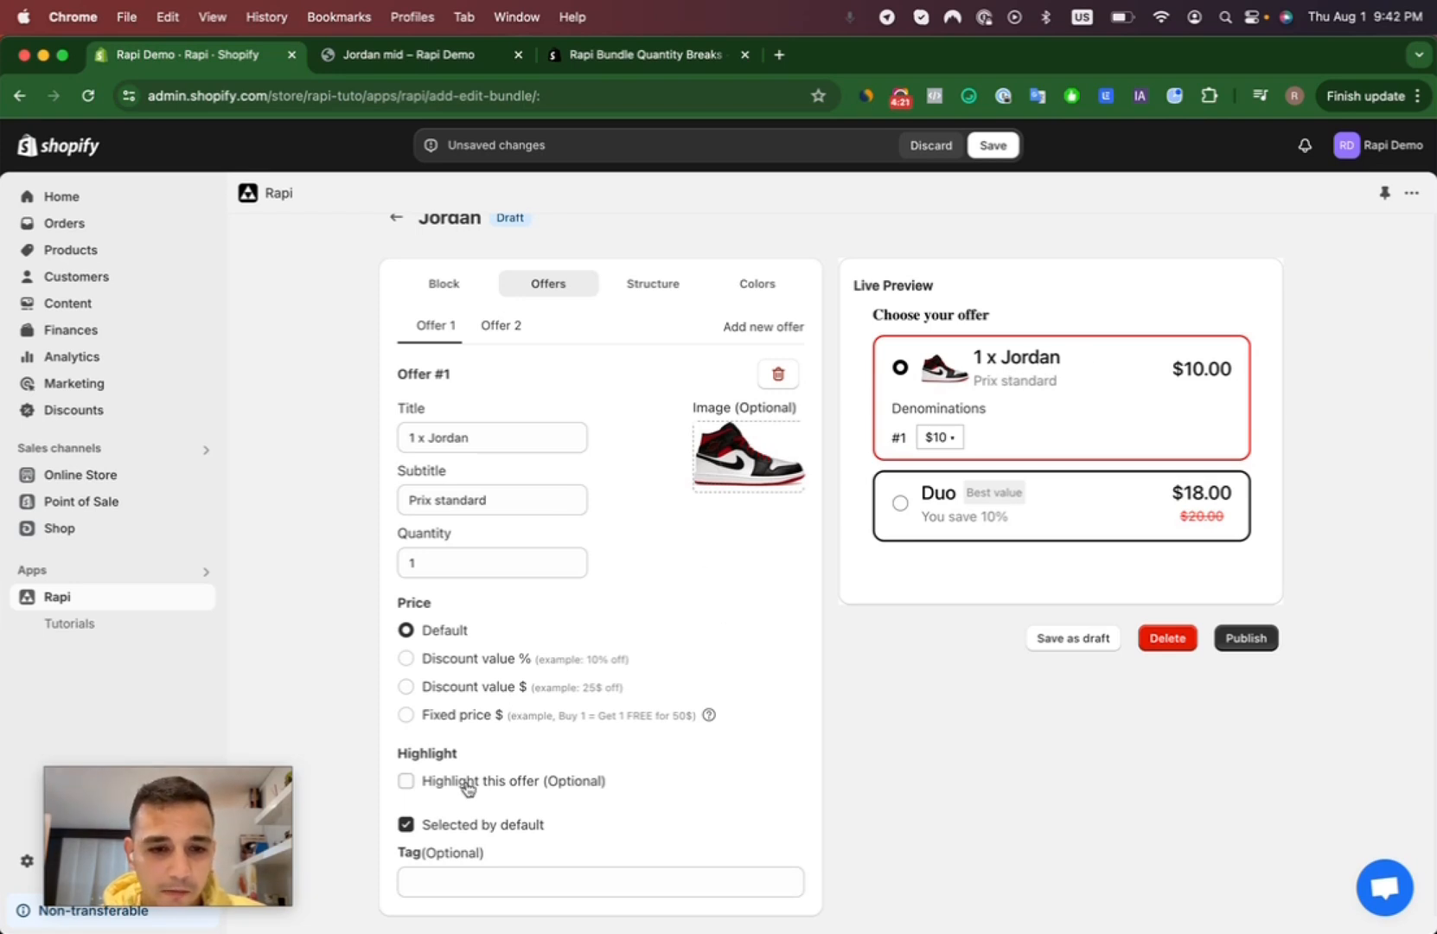
pyautogui.click(502, 325)
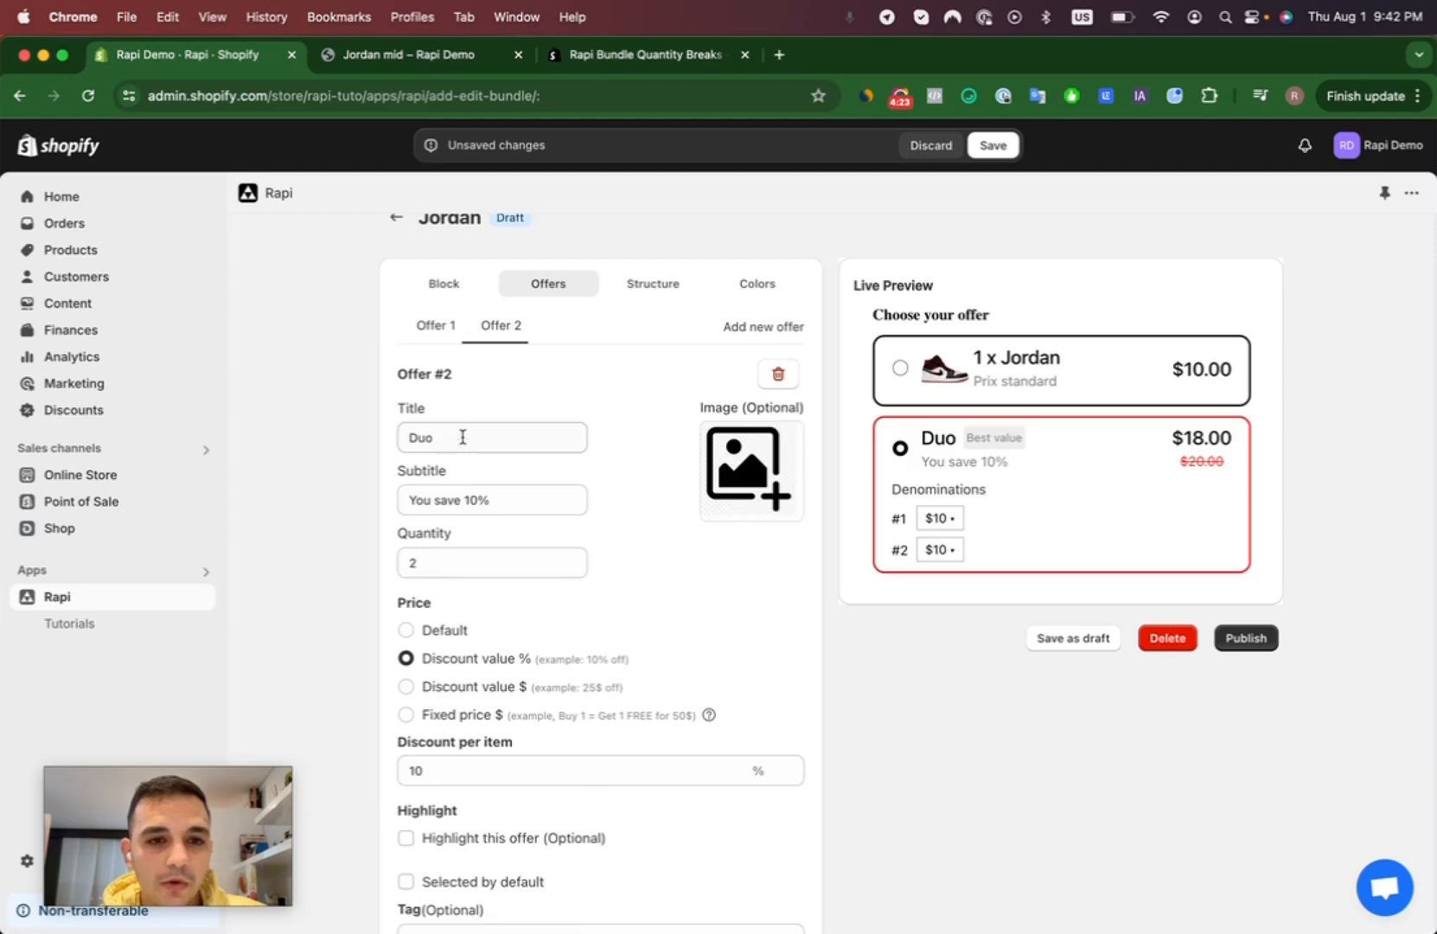
pyautogui.doubleClick(420, 436)
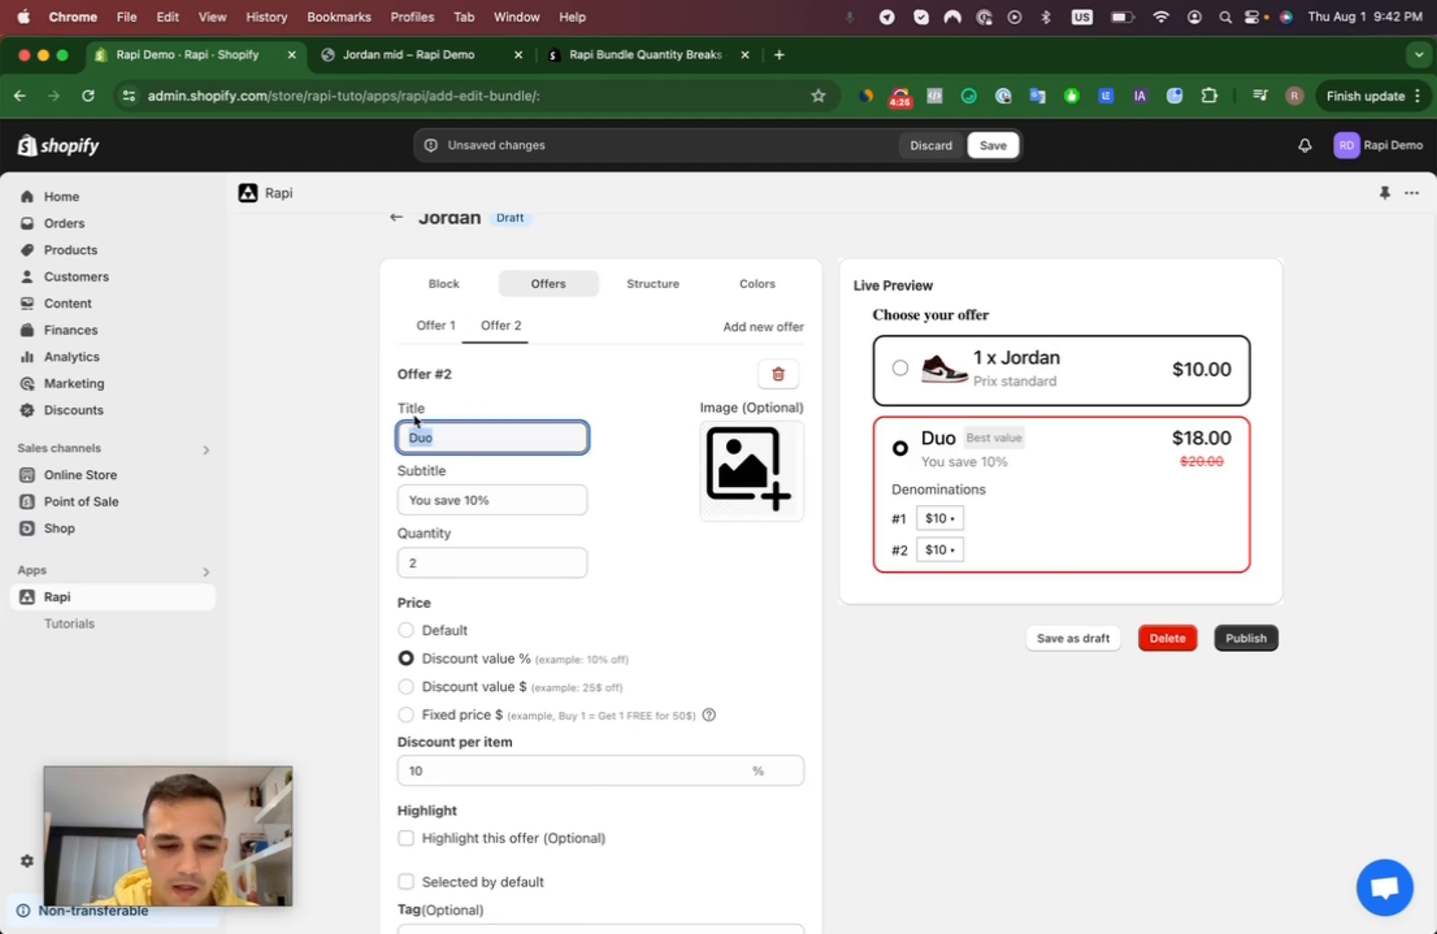
pyautogui.write('Achetez ')
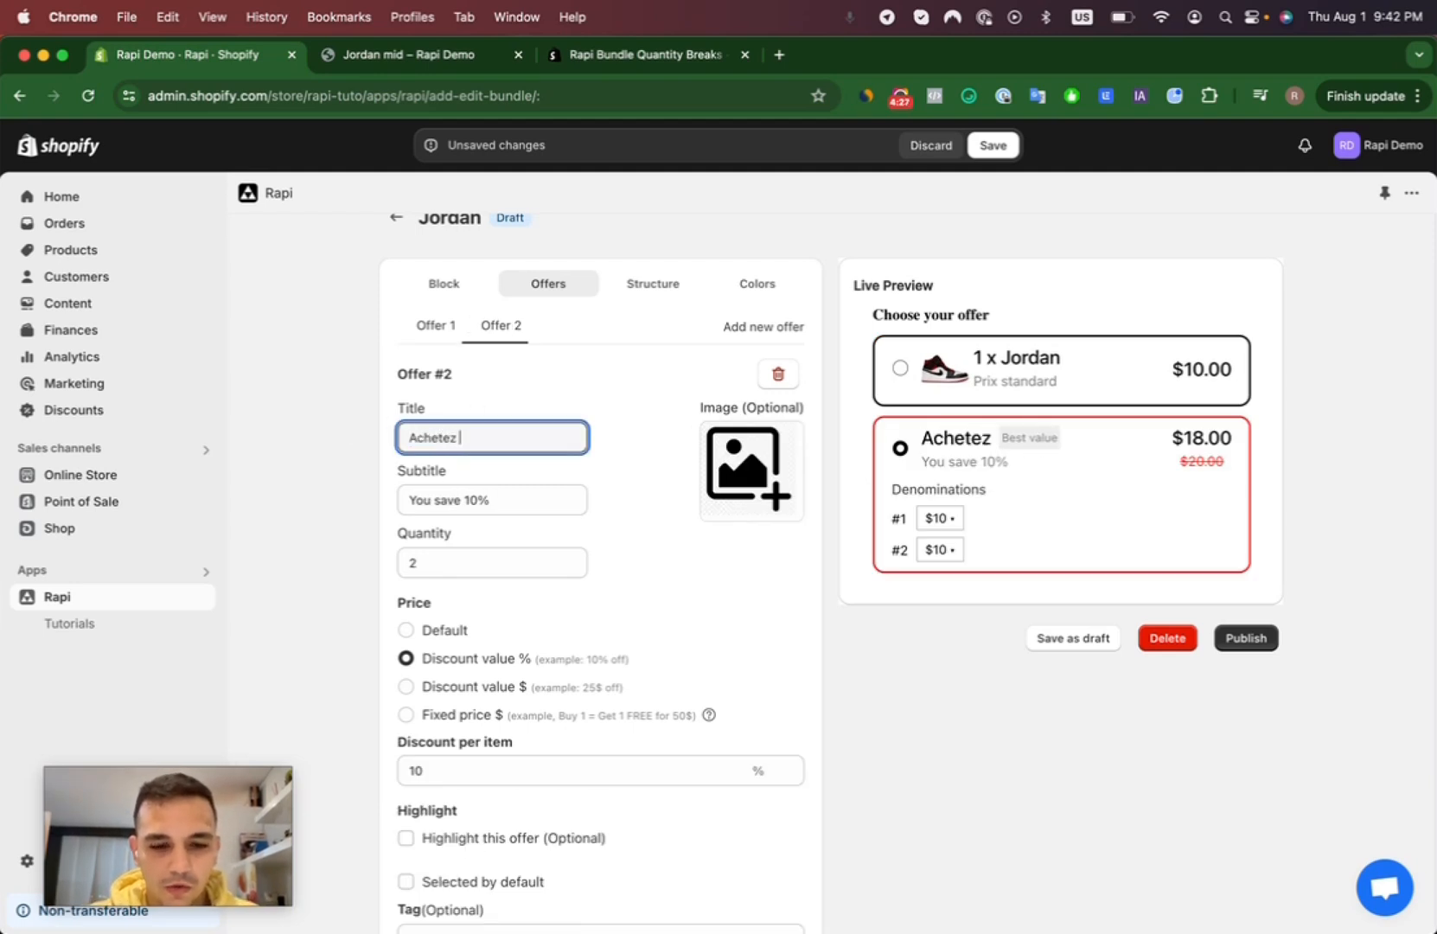
pyautogui.write('deux =')
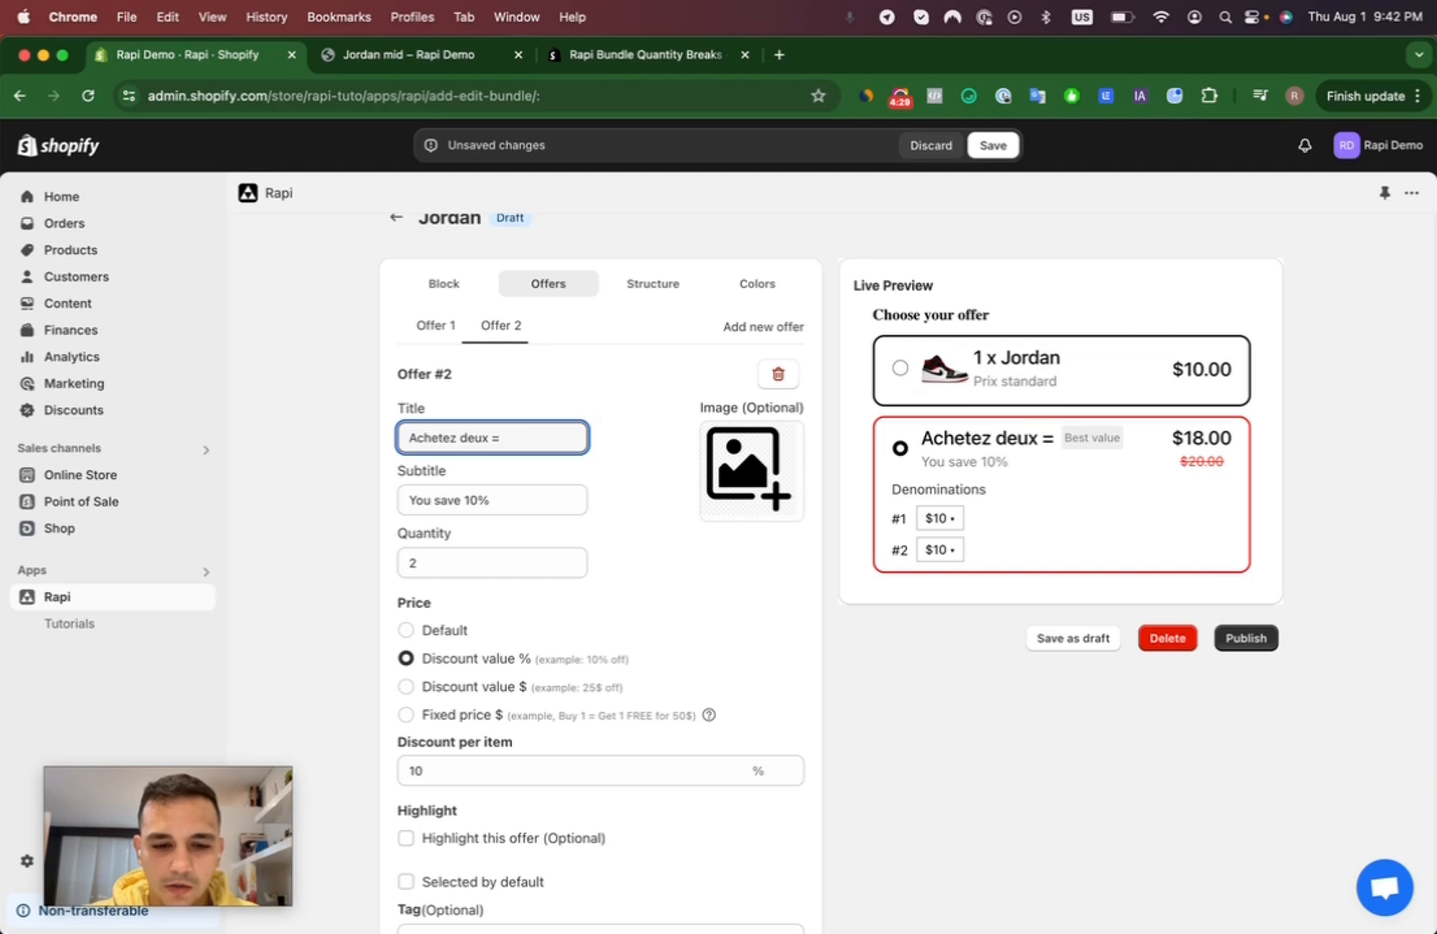
pyautogui.write(' 3e')
pyautogui.press('BackSpace')
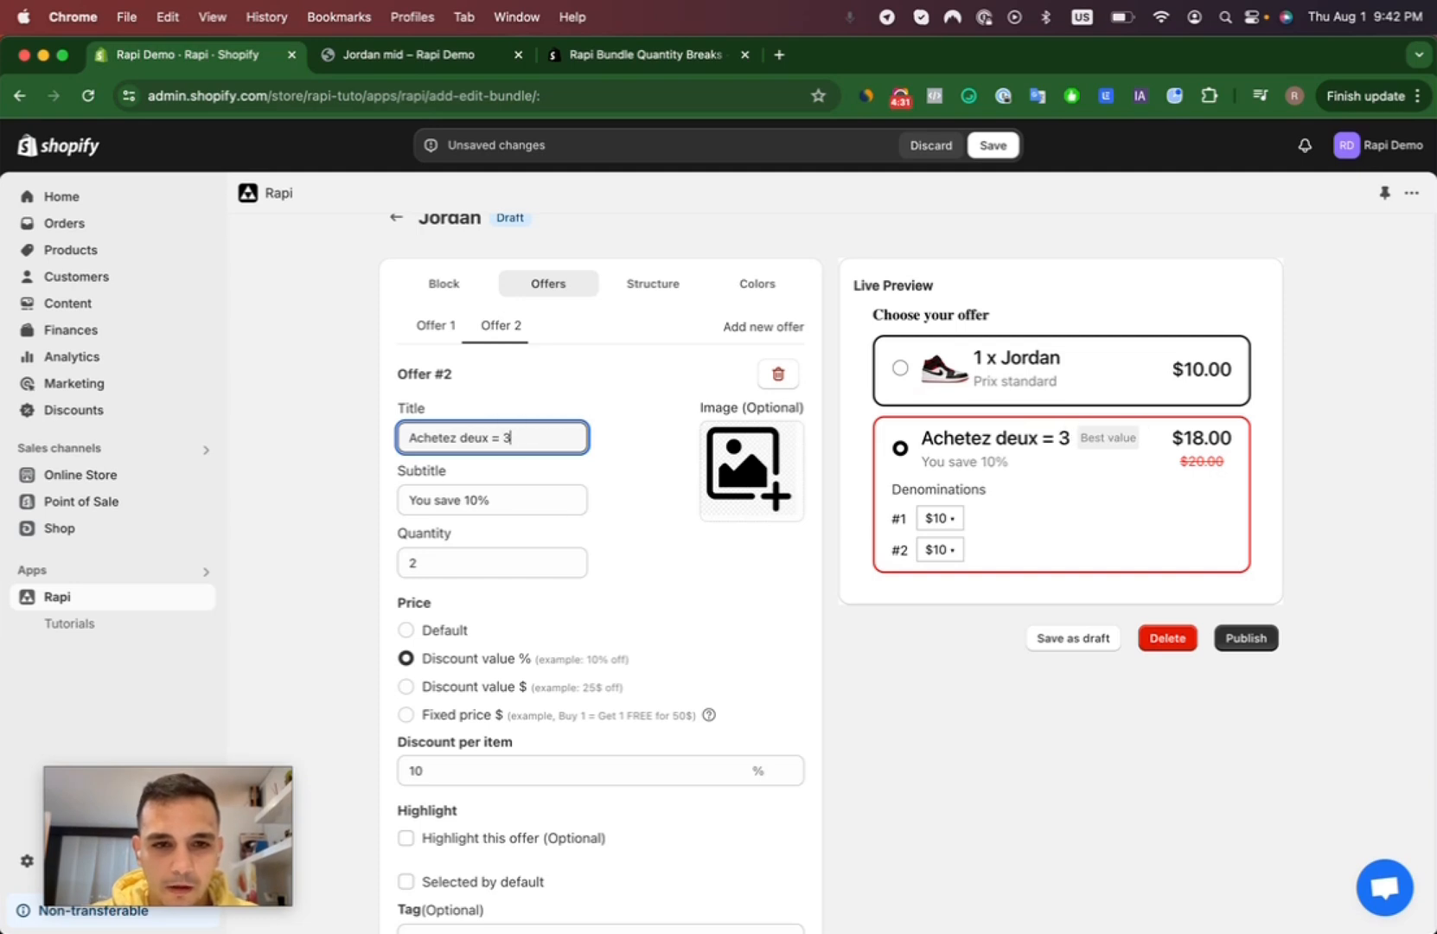
pyautogui.write('eux = 3ème ')
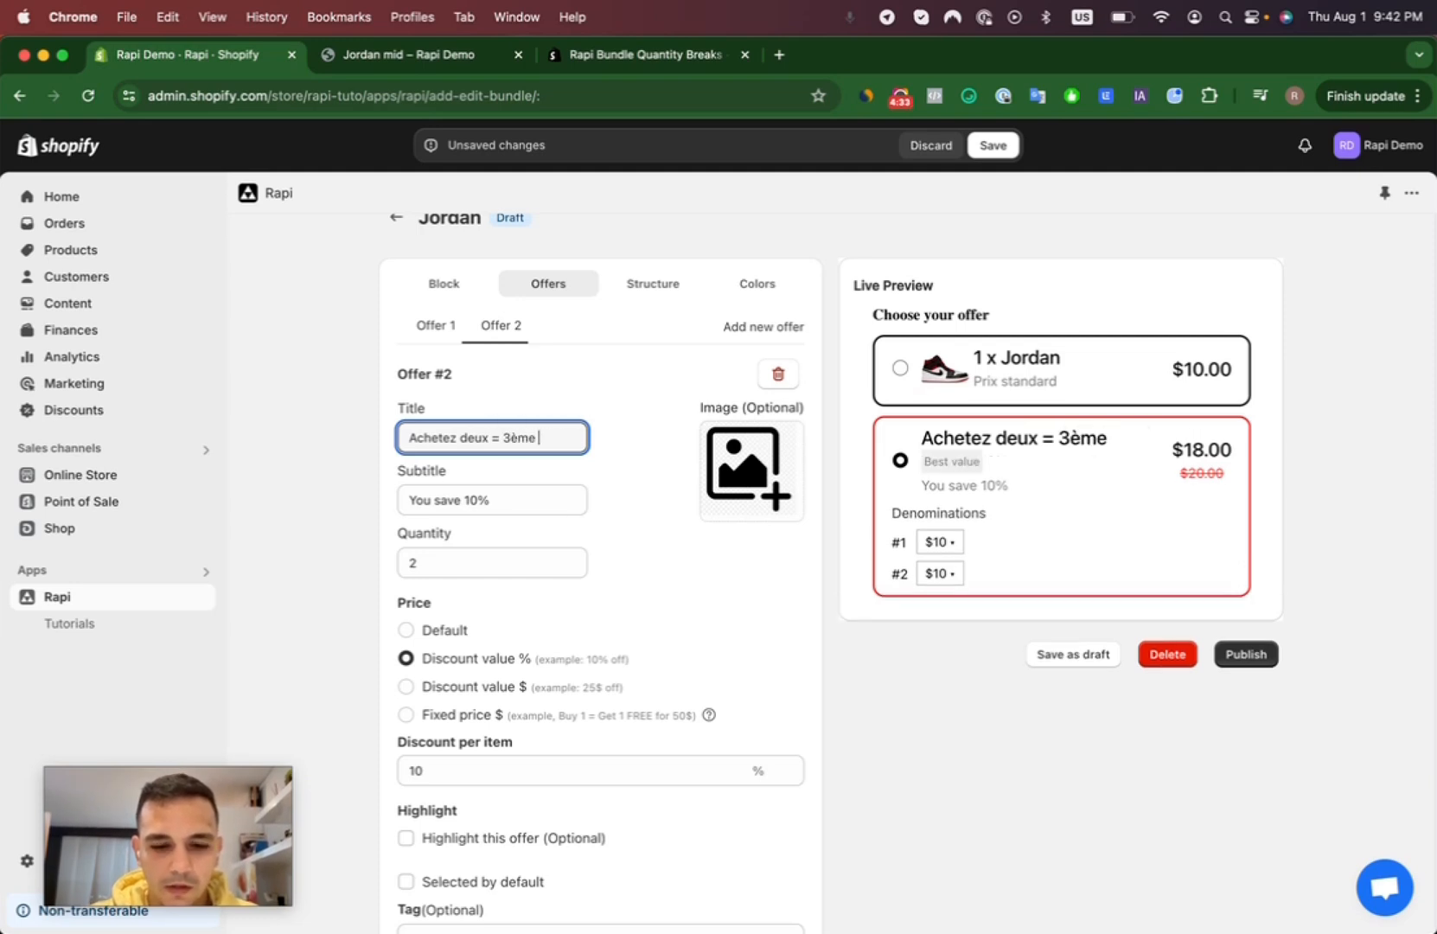
pyautogui.write('GRATUIT')
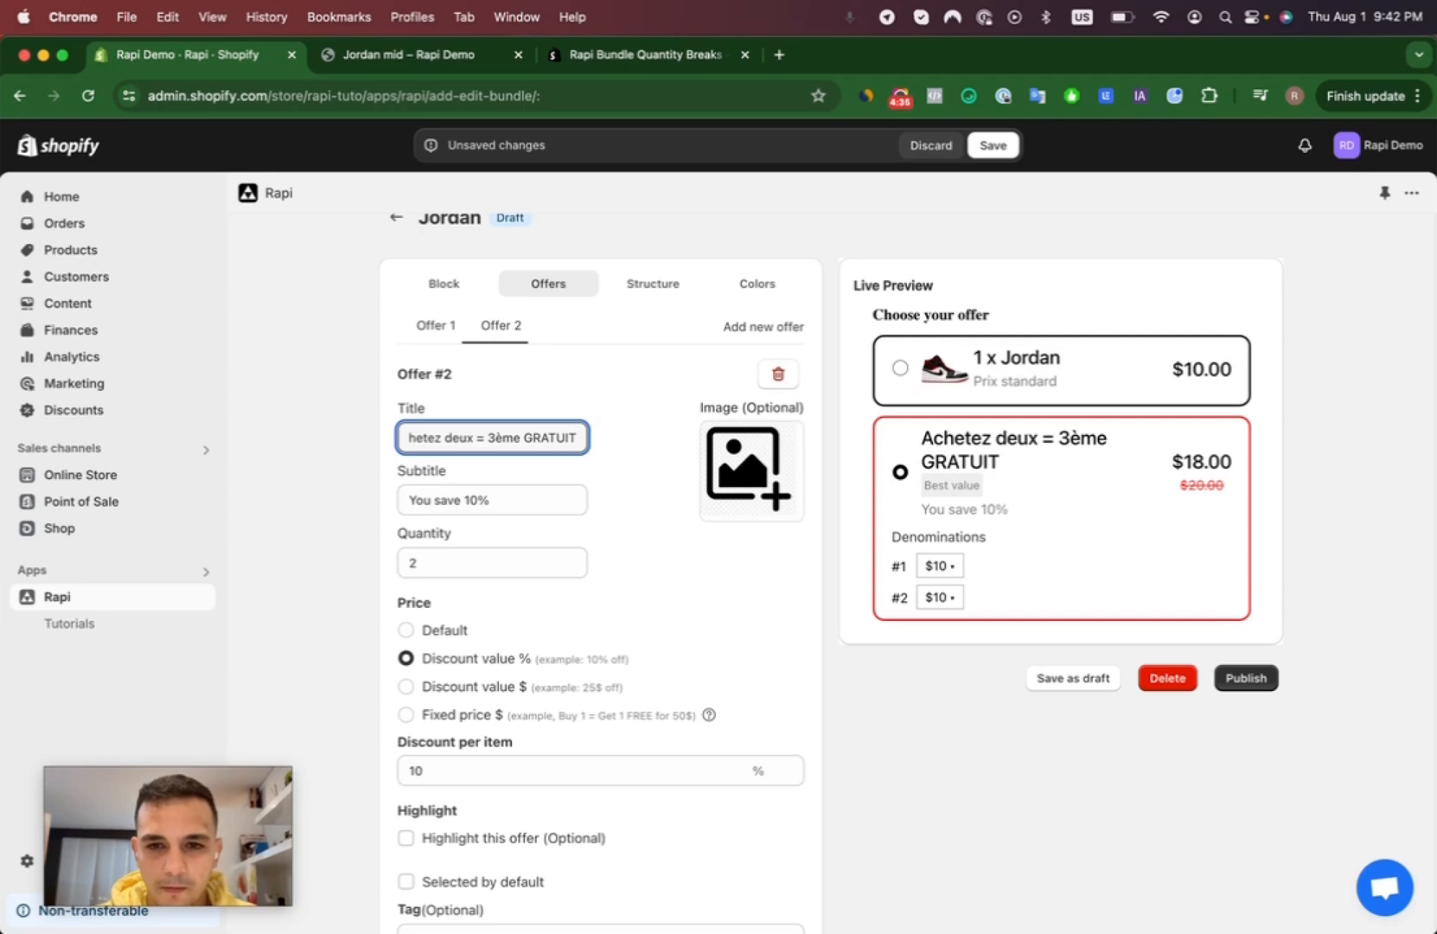
# - Set the second offer's subtitle to "Vous économisez 30%" and its quantity to 3
pyautogui.press('Tab')
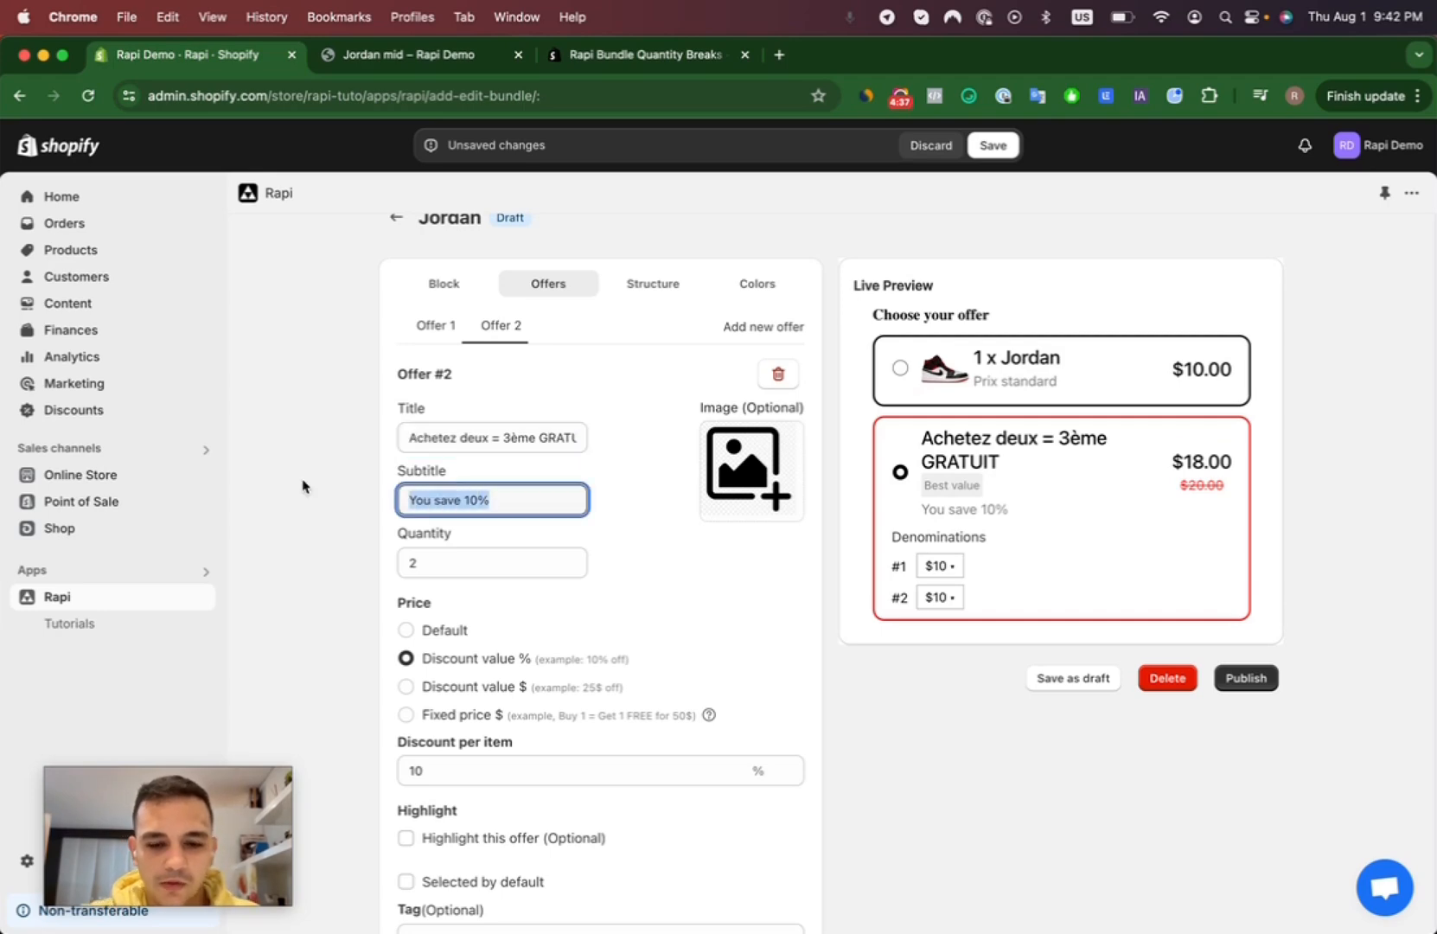
pyautogui.write('Vous écon')
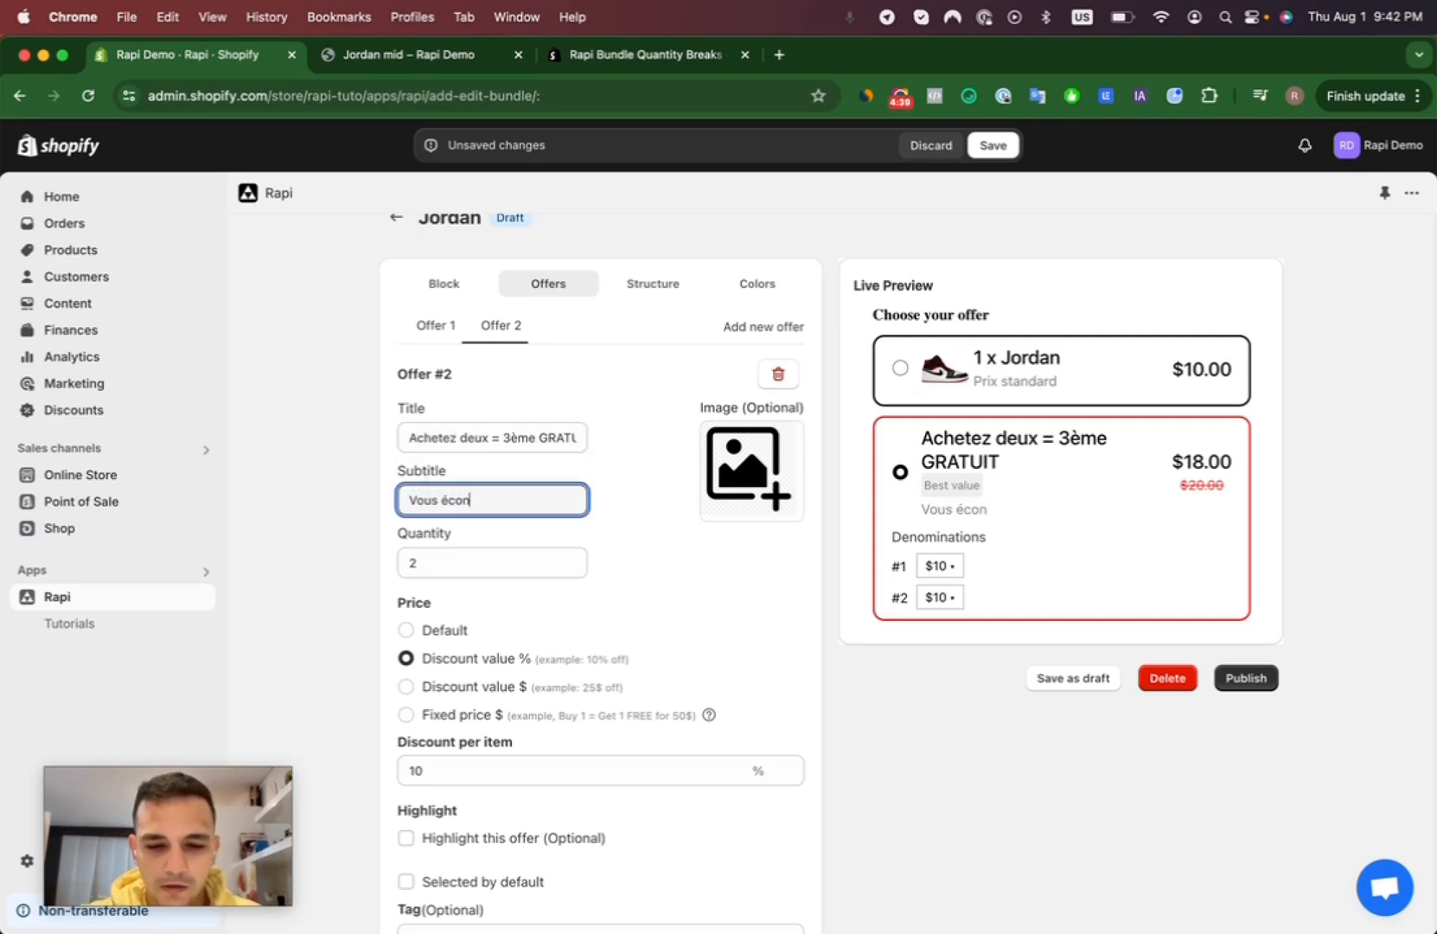
pyautogui.write('omisez 30')
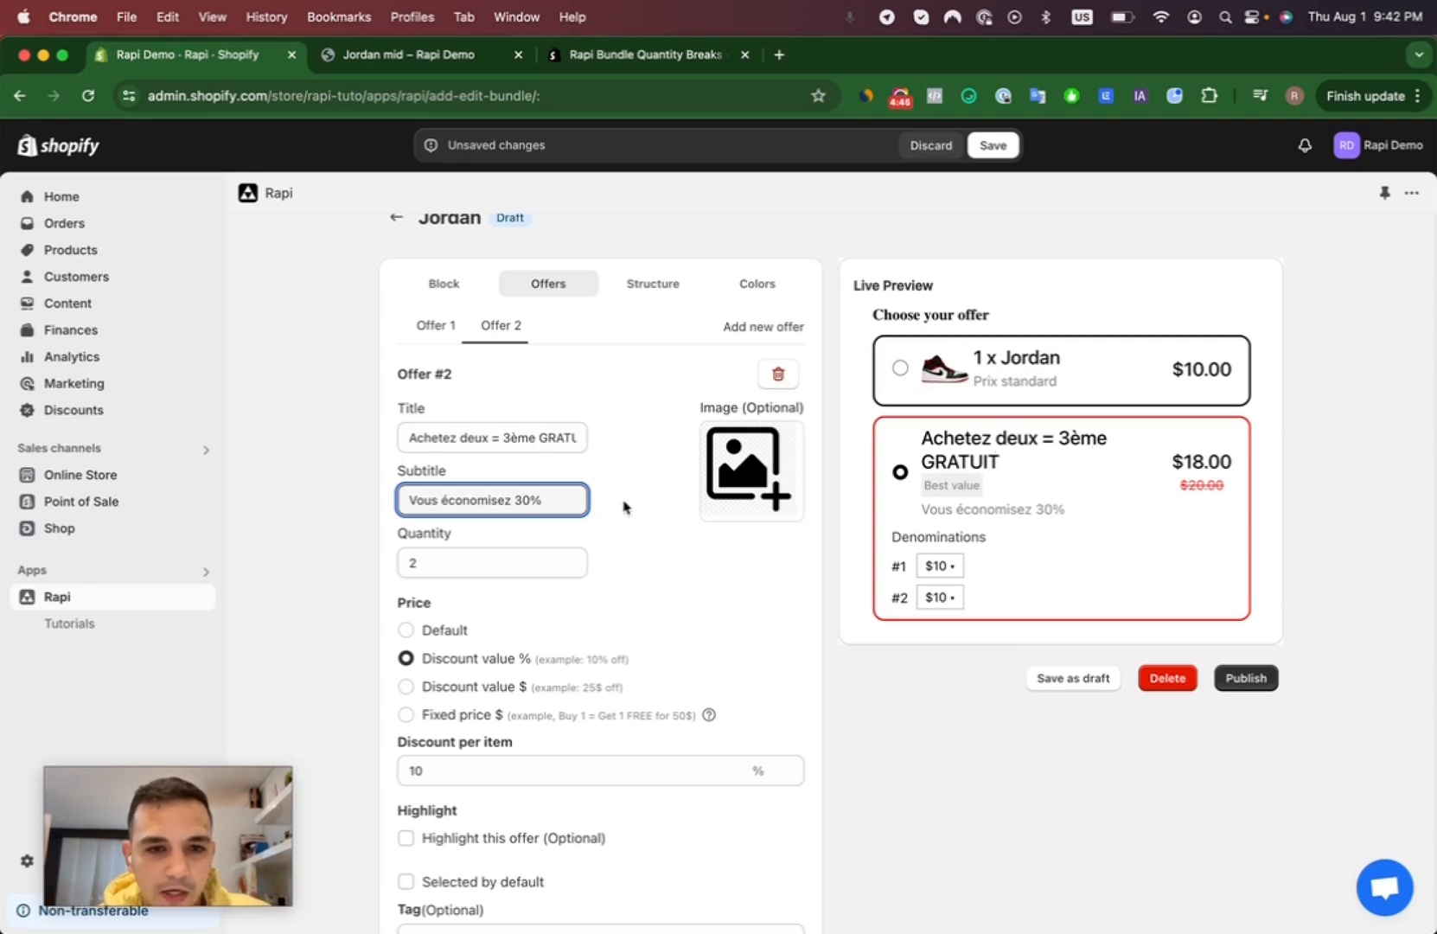
pyautogui.click(575, 559)
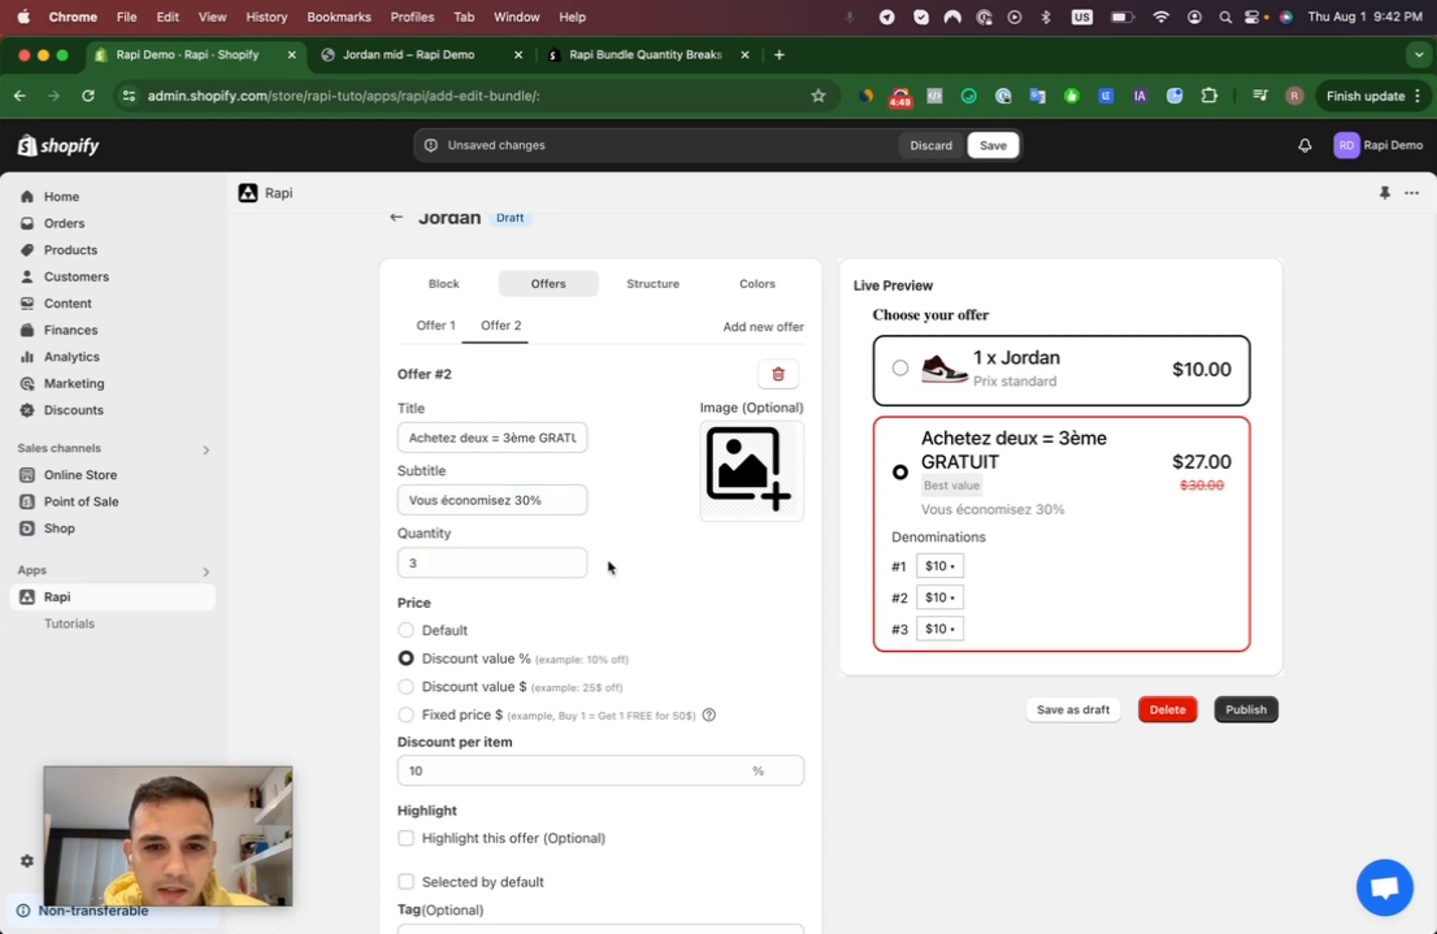
# - Upload the picture of three stacked Jordan shoes from the Downloads folder as the second offer's image
pyautogui.click(748, 481)
pyautogui.scroll(-3, 625, 392)
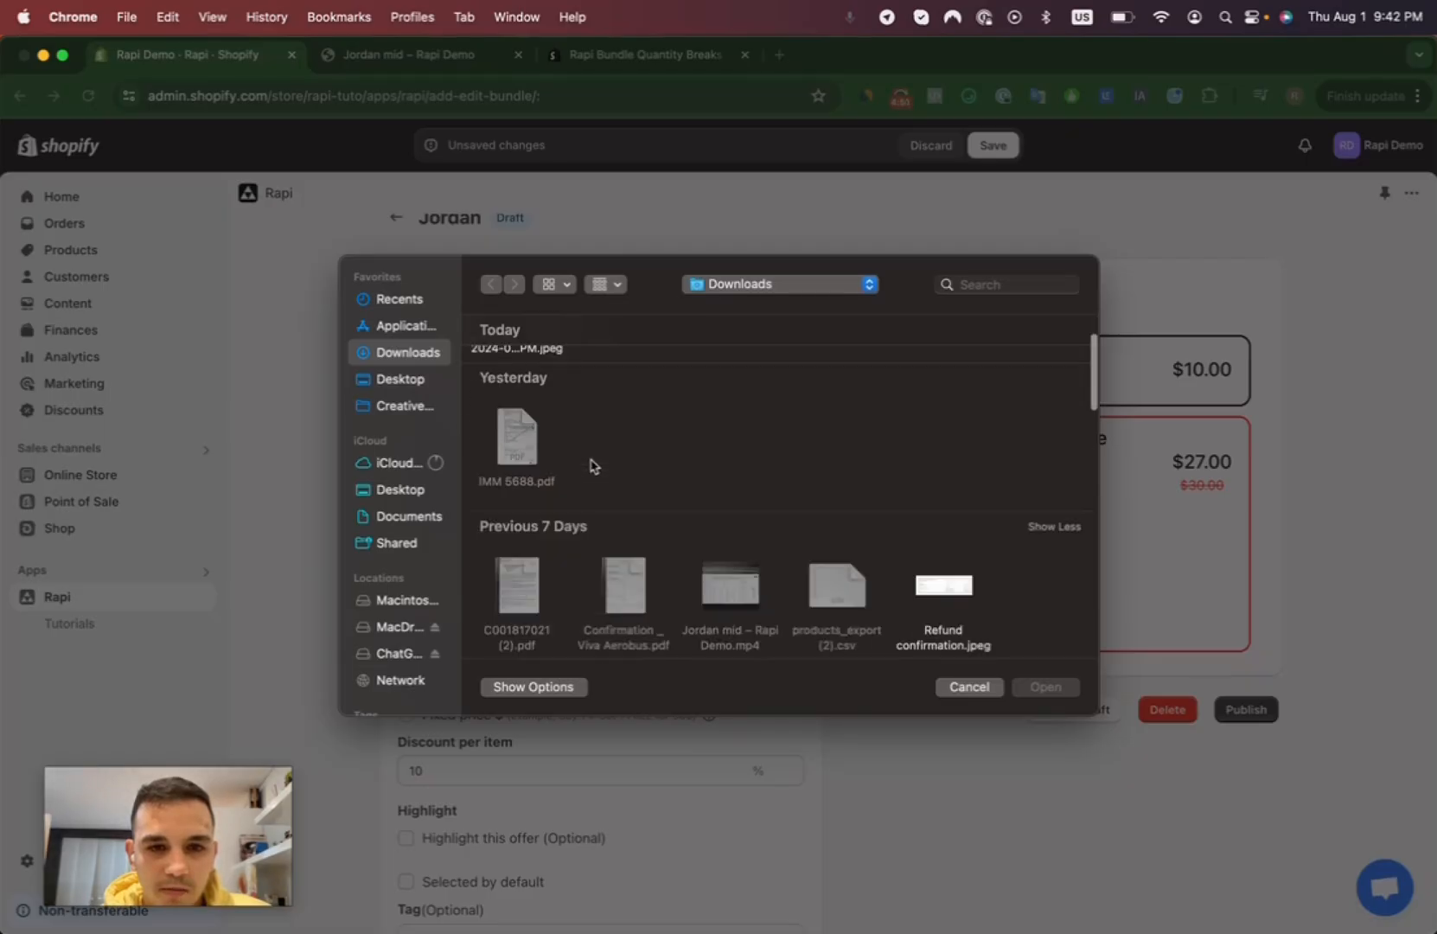
pyautogui.doubleClick(621, 608)
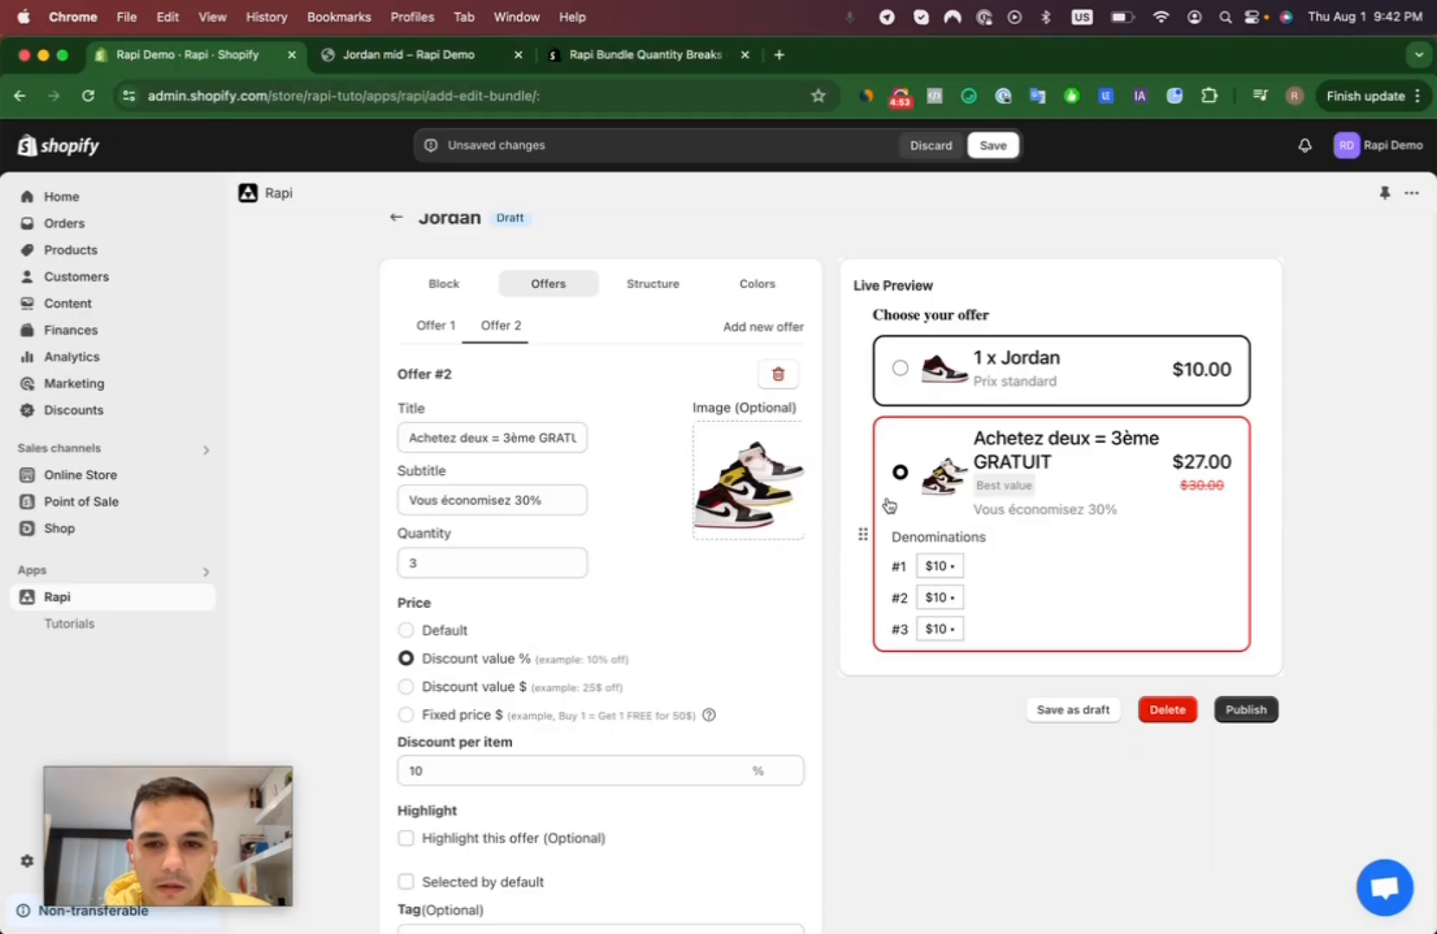
# - Try the dollar discount and fixed price types for the second offer and return to the percentage discount
pyautogui.scroll(-2, 695, 579)
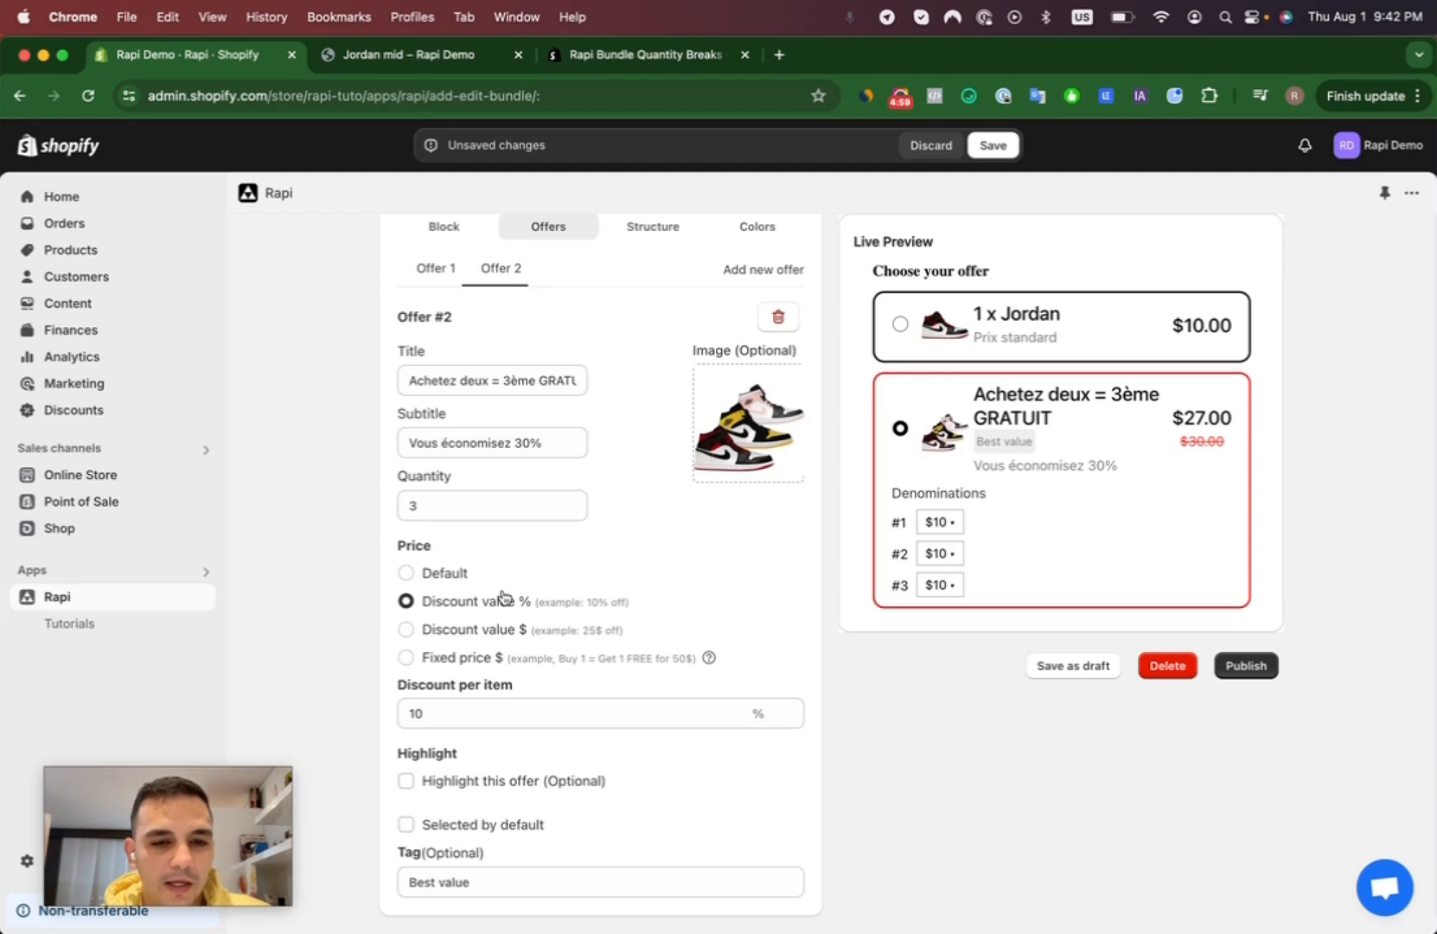
pyautogui.click(408, 632)
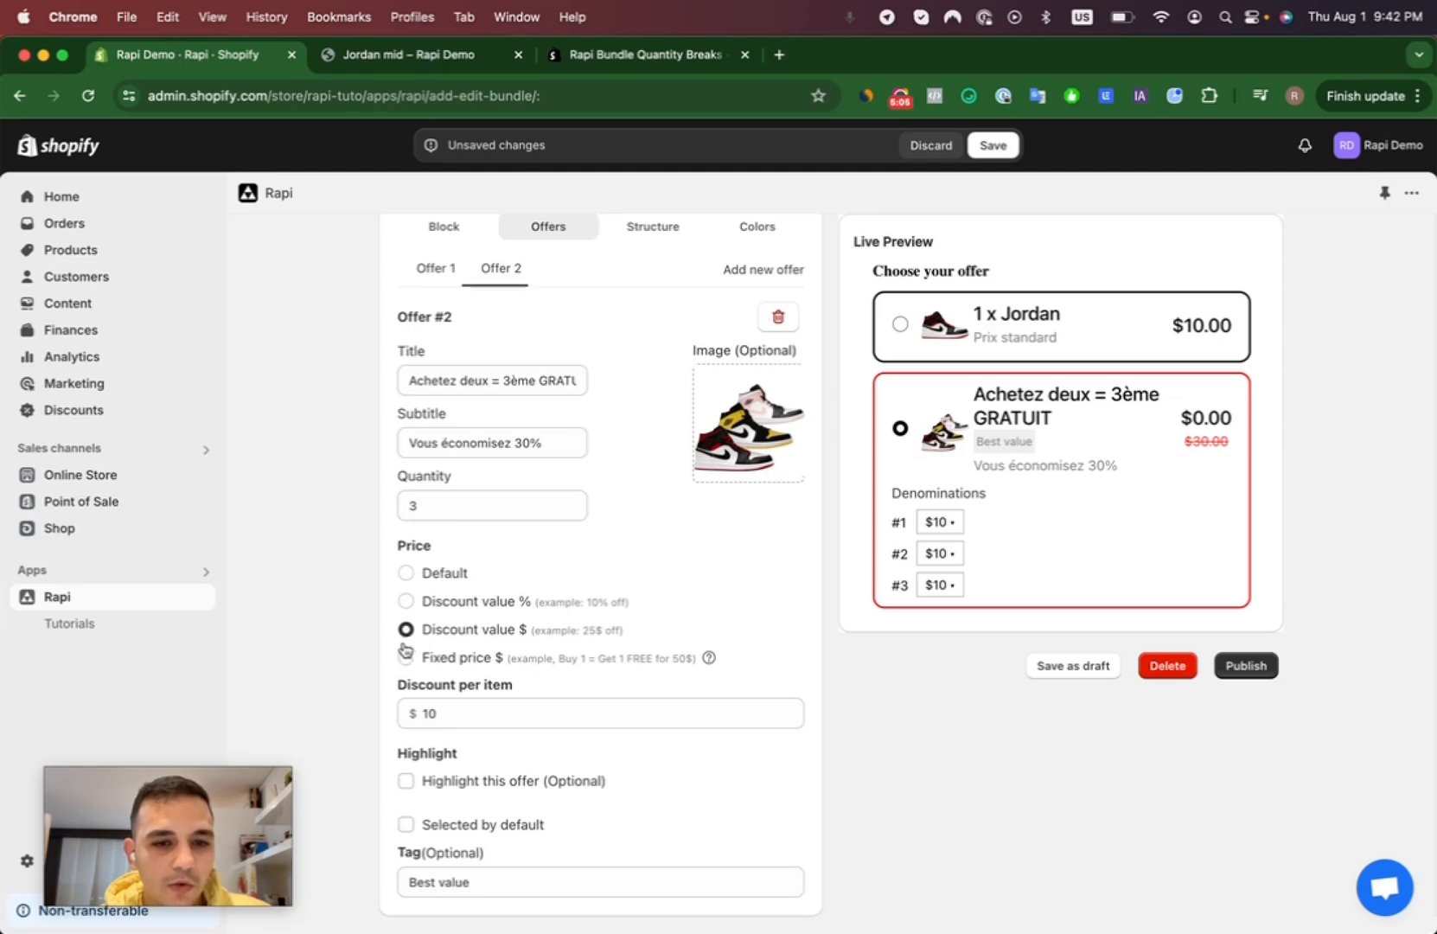
pyautogui.click(406, 658)
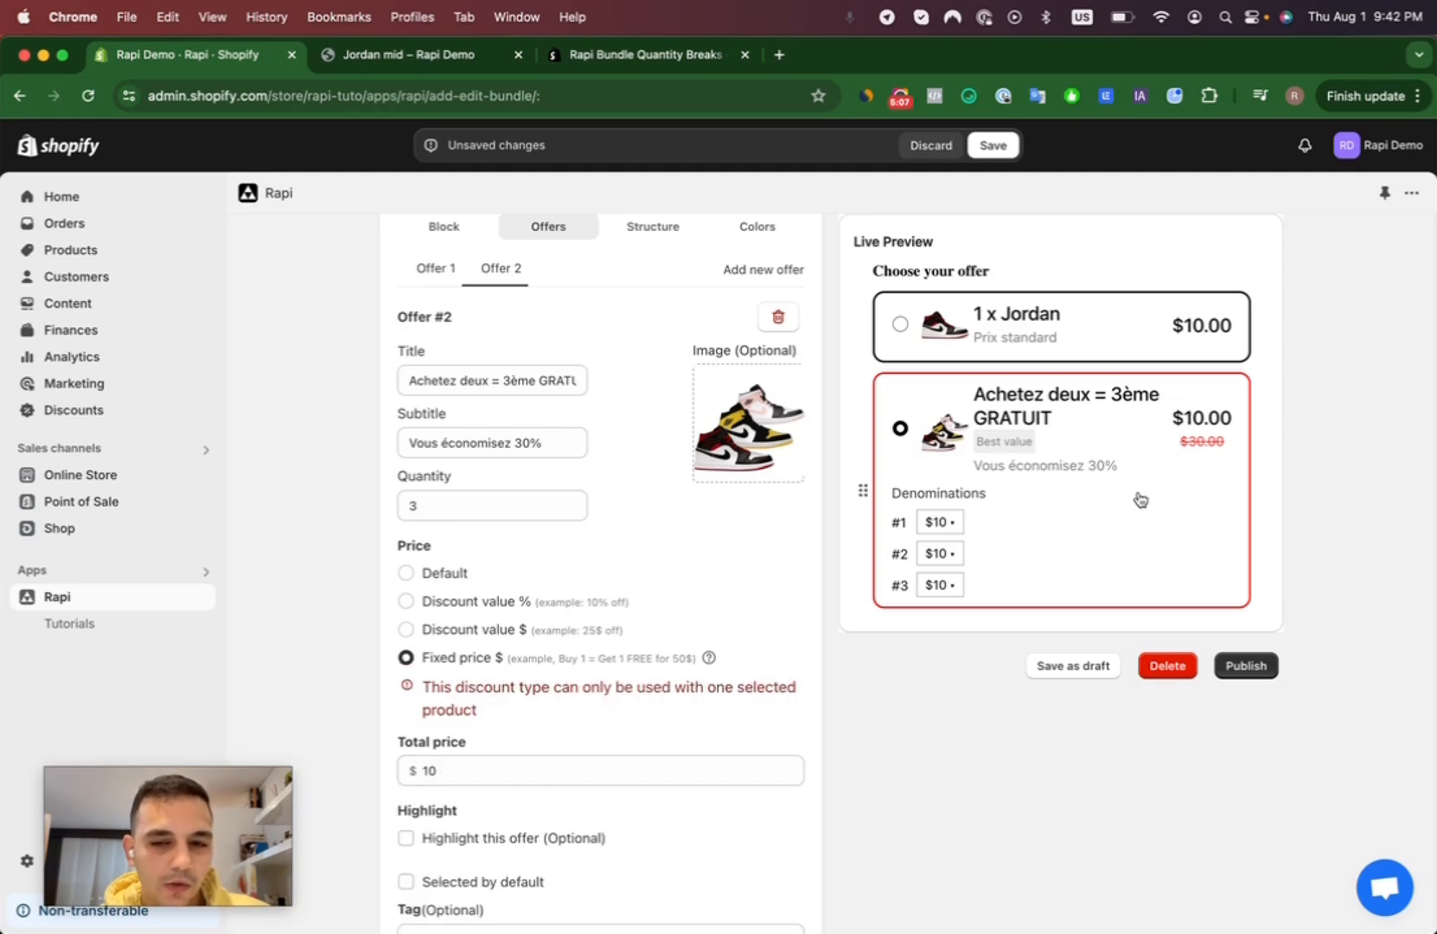
pyautogui.click(407, 602)
# - Set the second offer's discount per item to 33.33%
pyautogui.doubleClick(471, 713)
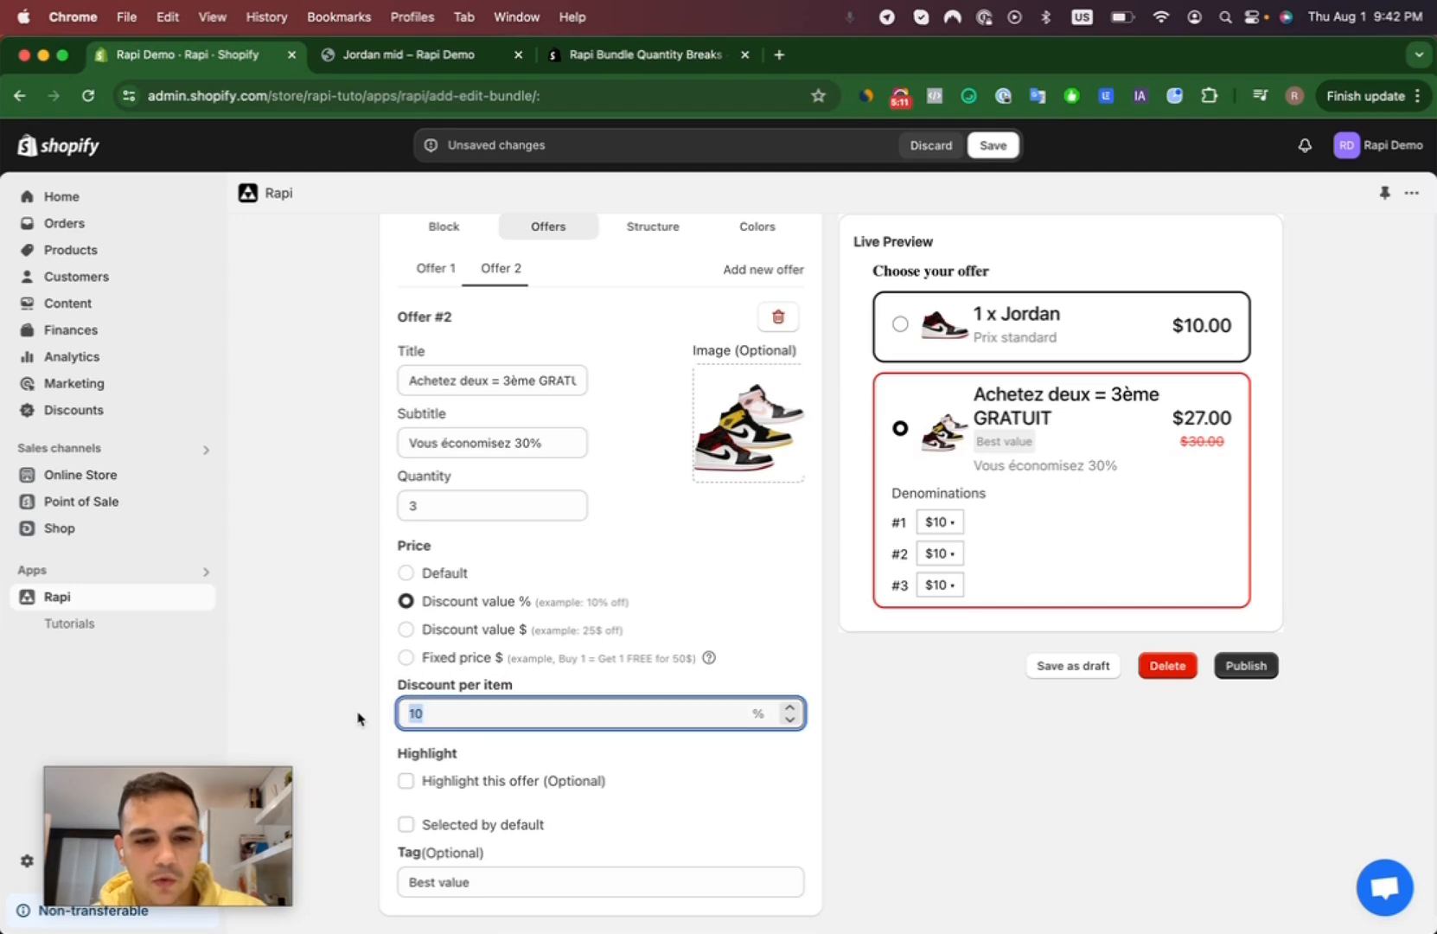
pyautogui.write('300')
pyautogui.press('BackSpace')
pyautogui.press('BackSpace')
pyautogui.press('BackSpace')
pyautogui.write('33')
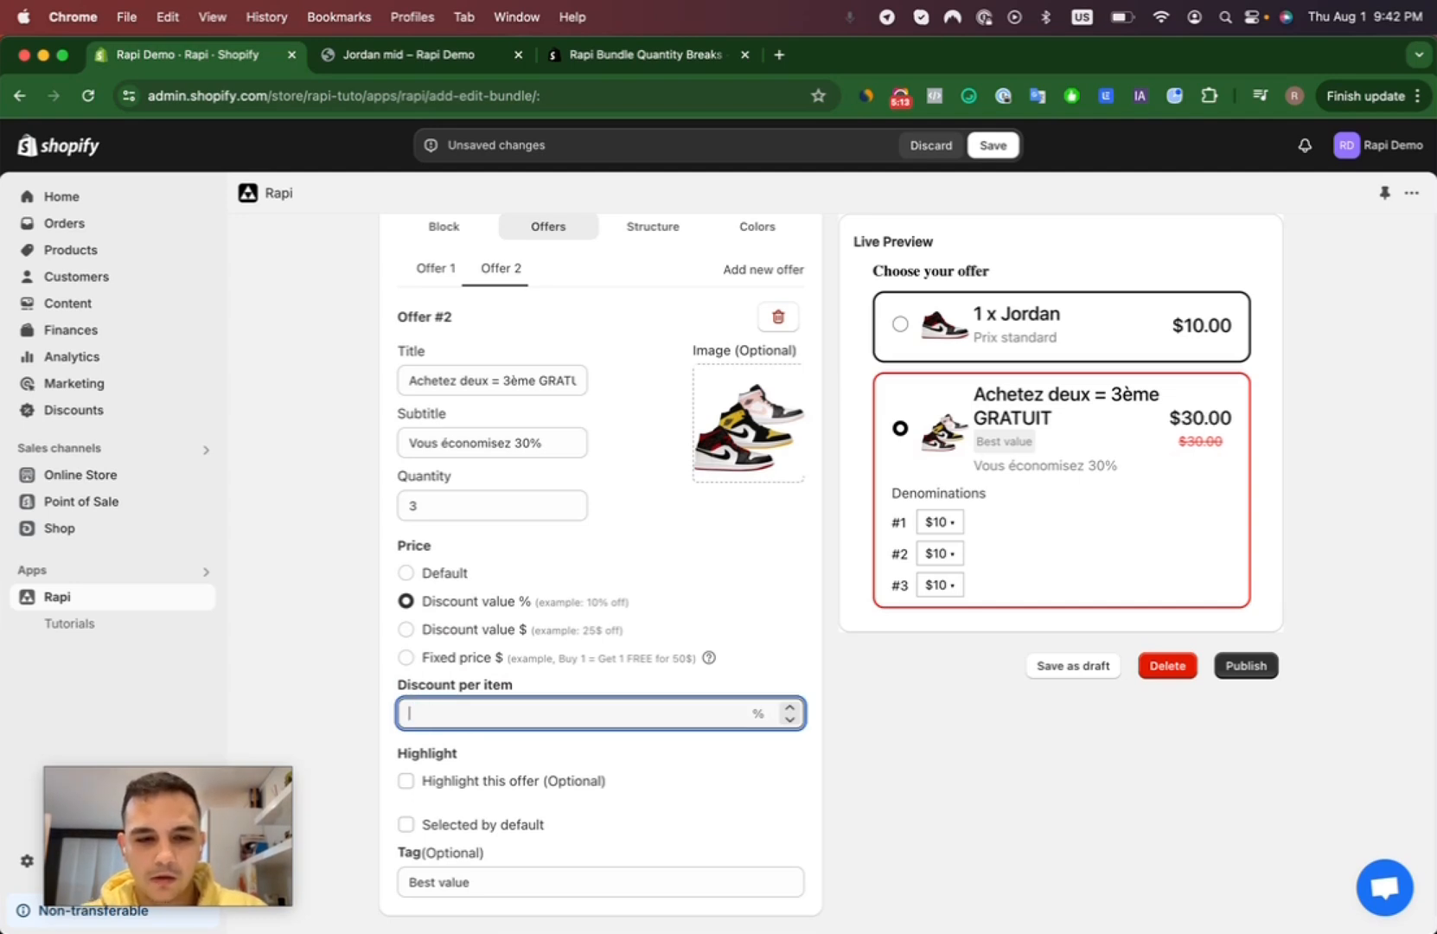
pyautogui.write('.33')
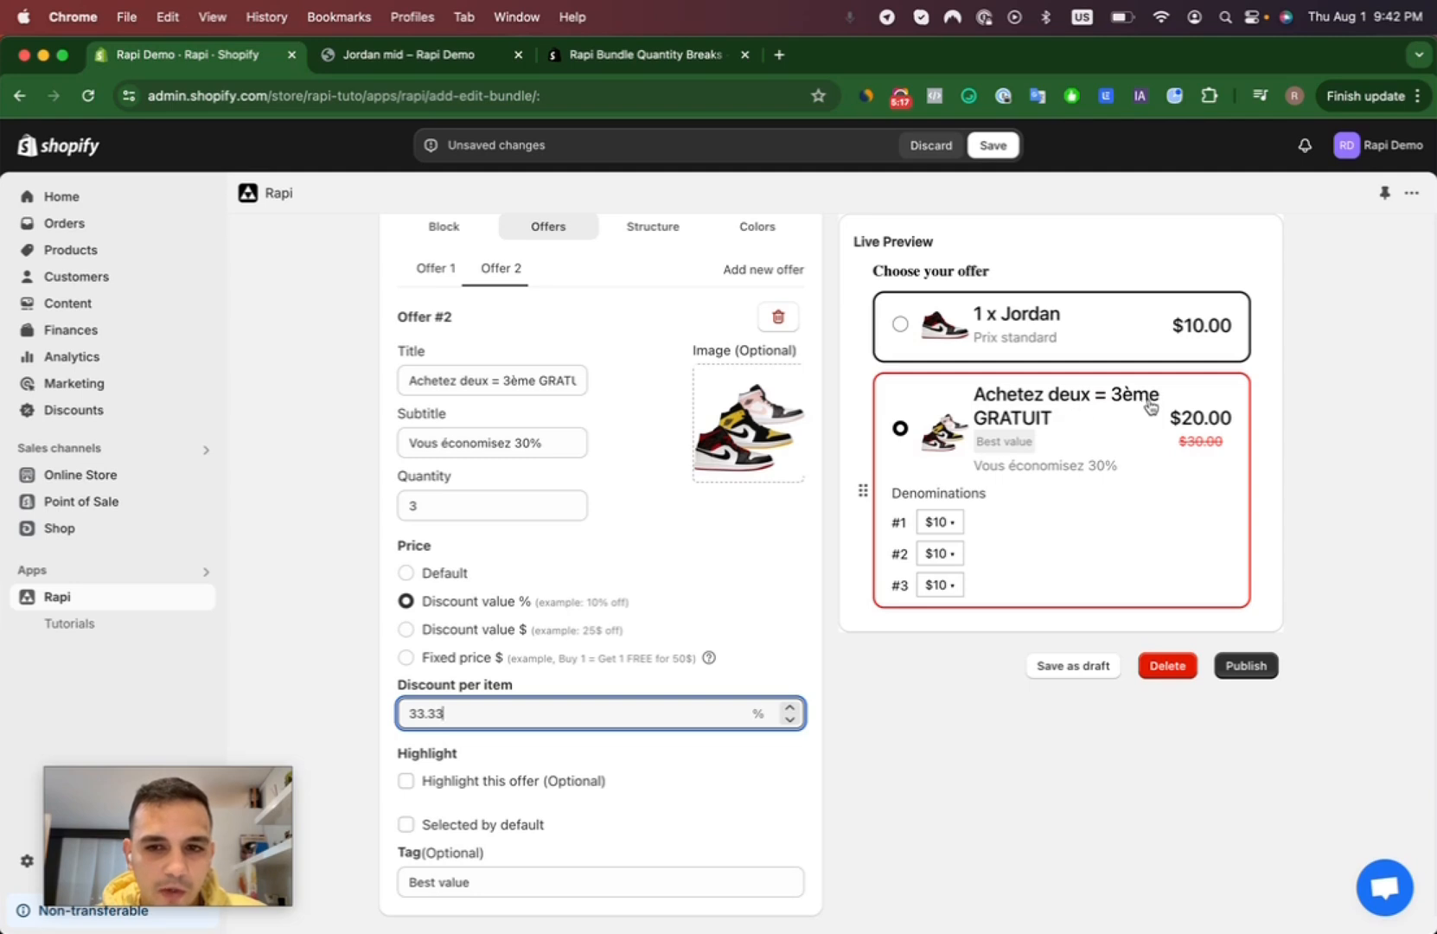
# - Highlight the second offer with the text "Le plus populaire"
pyautogui.click(405, 781)
pyautogui.scroll(-2, 570, 865)
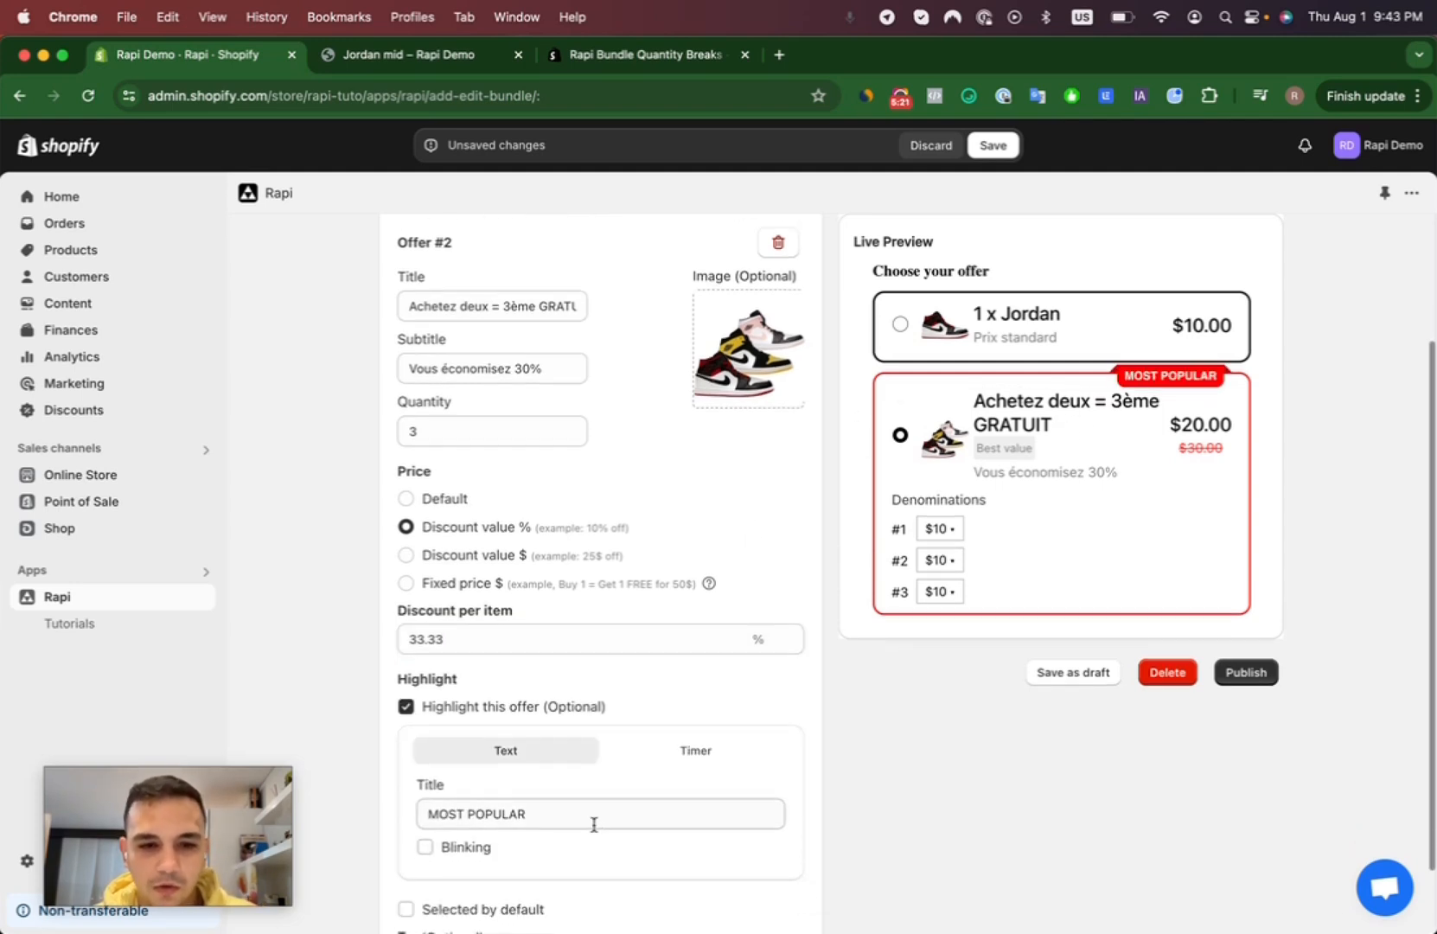
pyautogui.moveTo(526, 814); pyautogui.dragTo(388, 796)
pyautogui.write('Le plu')
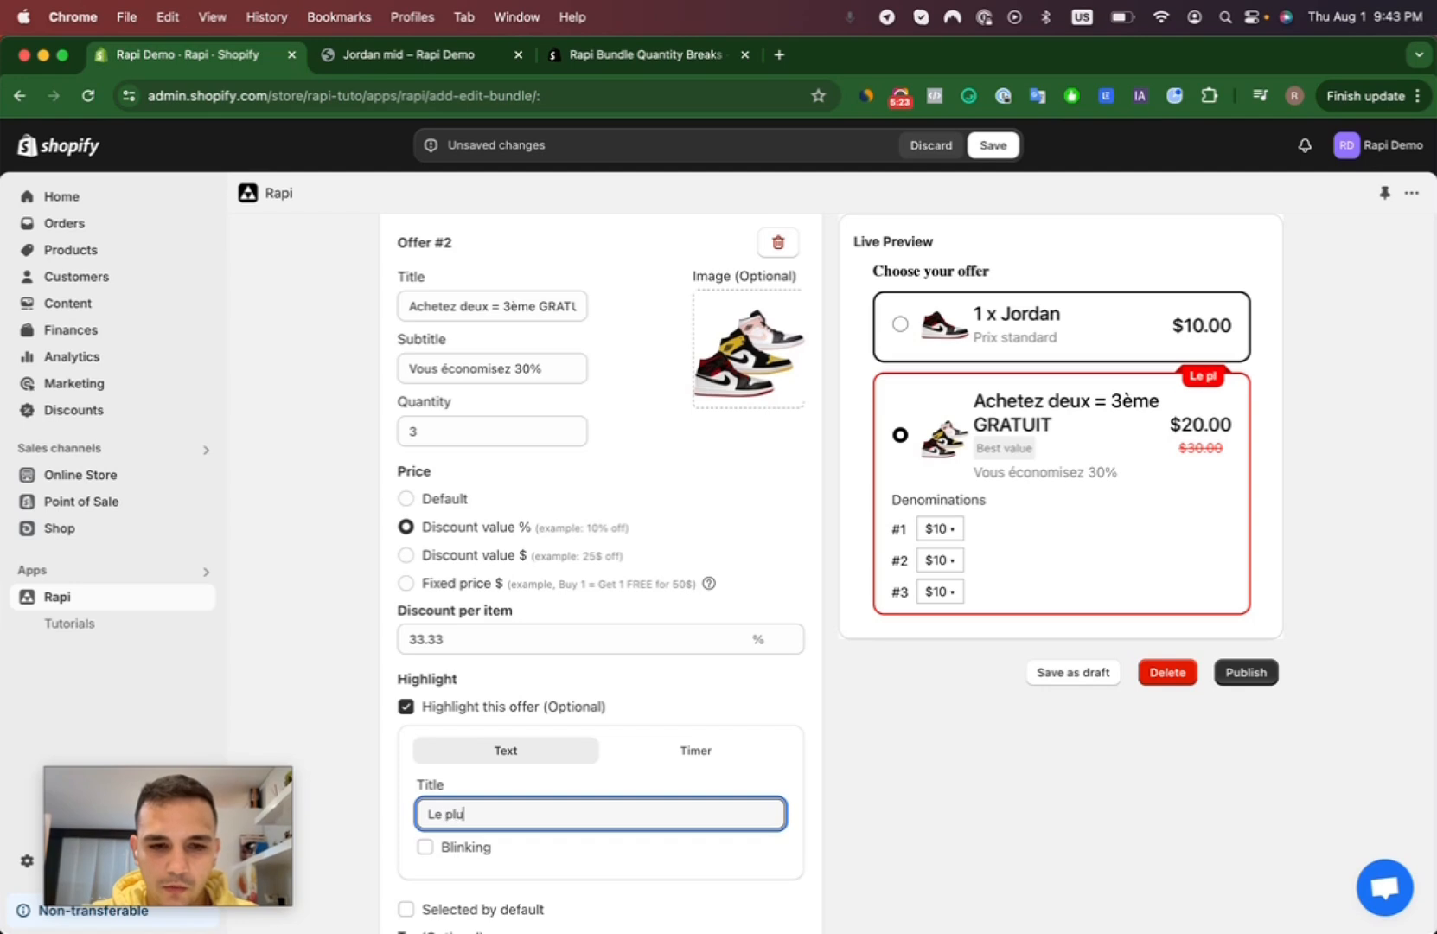
pyautogui.write('s populaire')
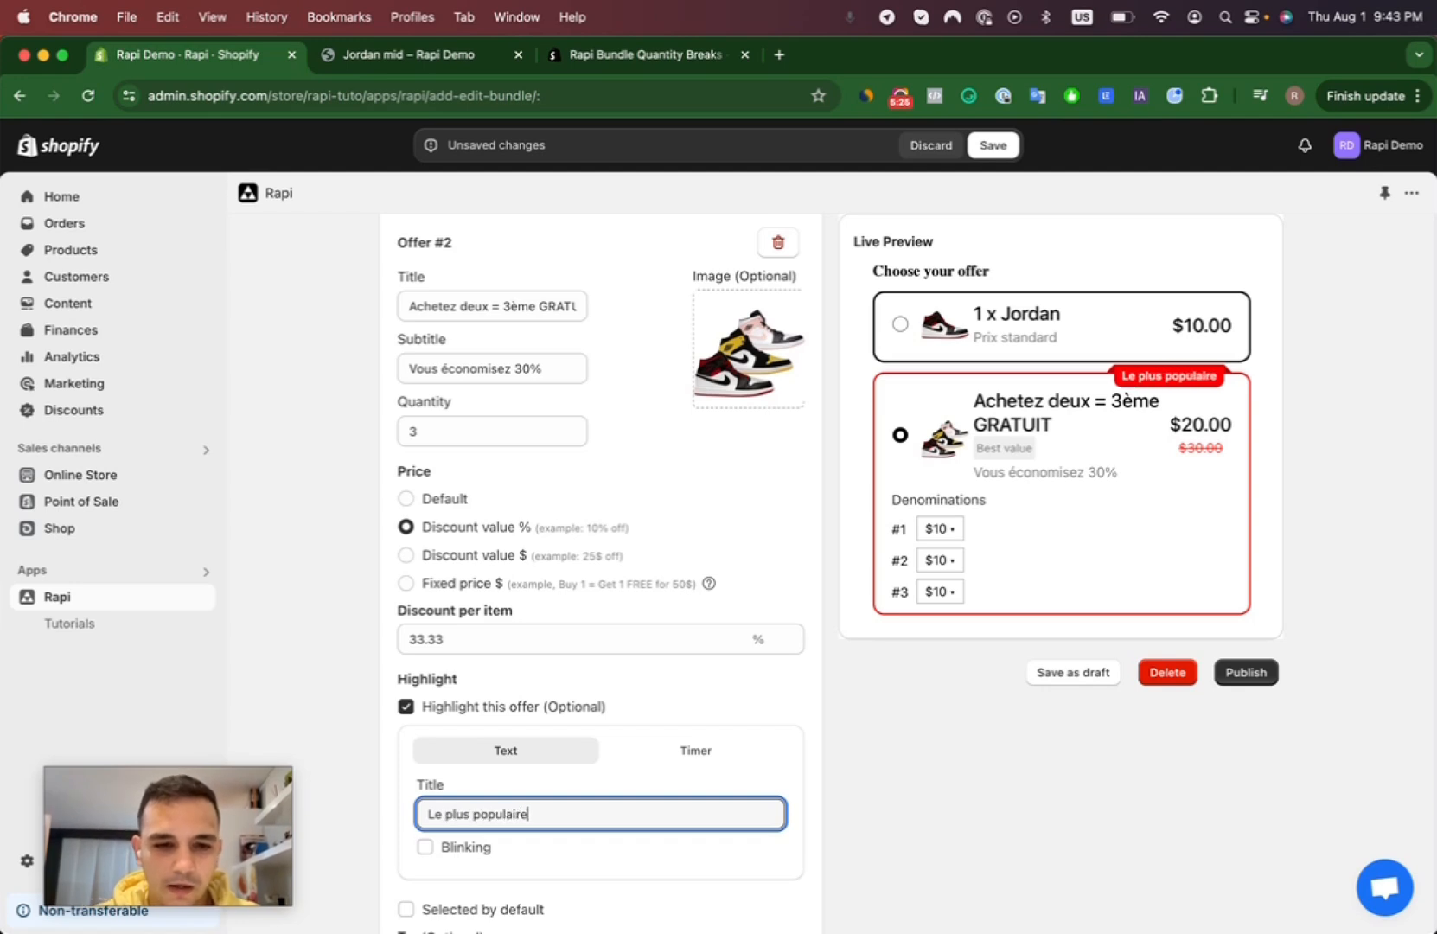
# - Try the countdown timer as the second offer's highlight and return to the text highlight
pyautogui.scroll(-2, 800, 730)
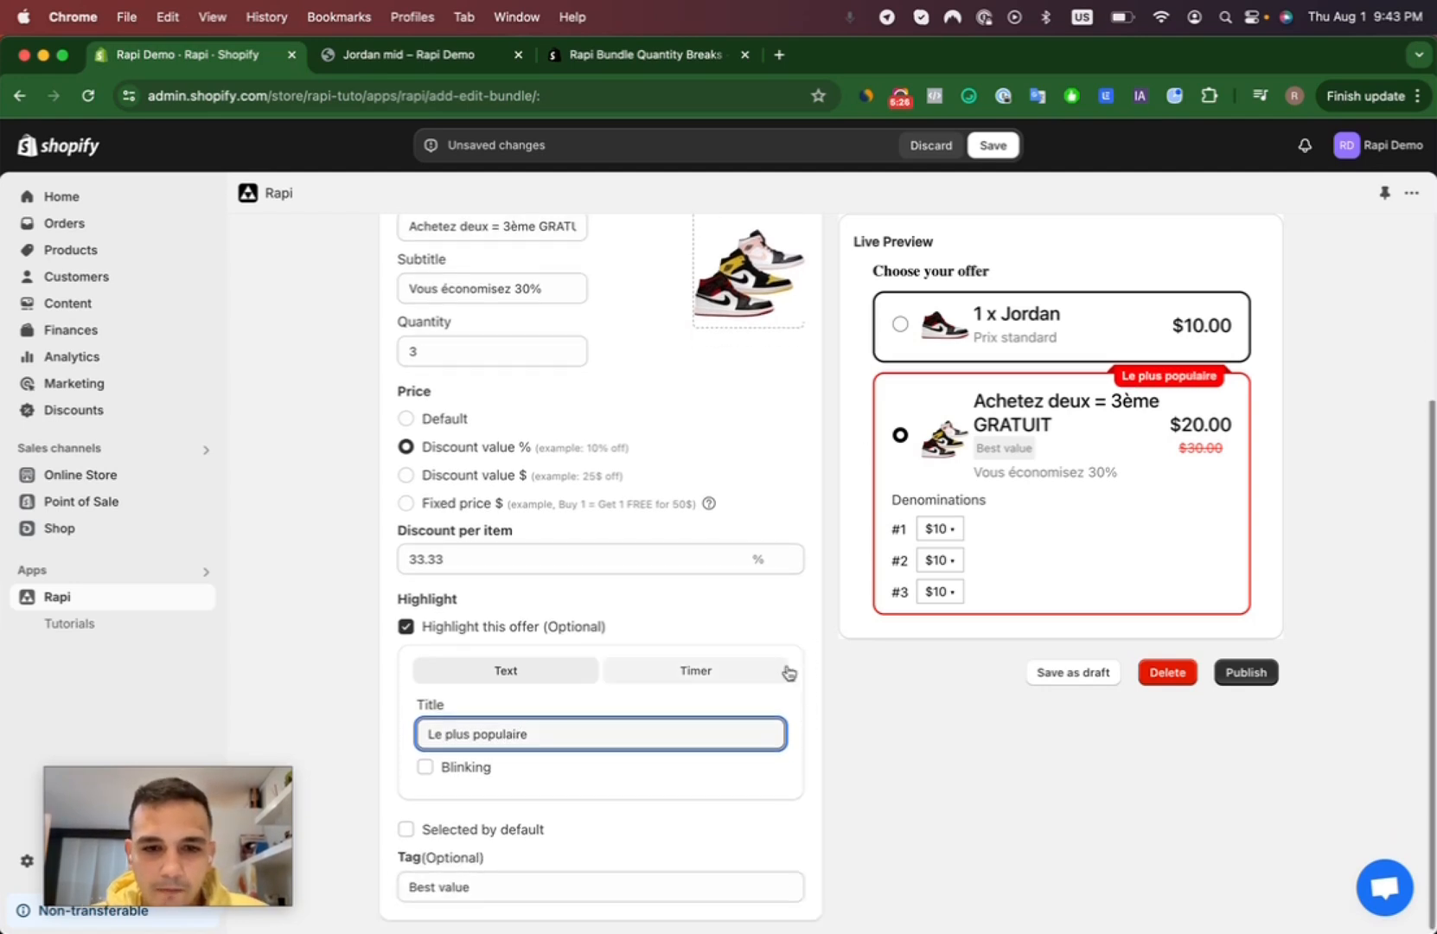
pyautogui.click(697, 673)
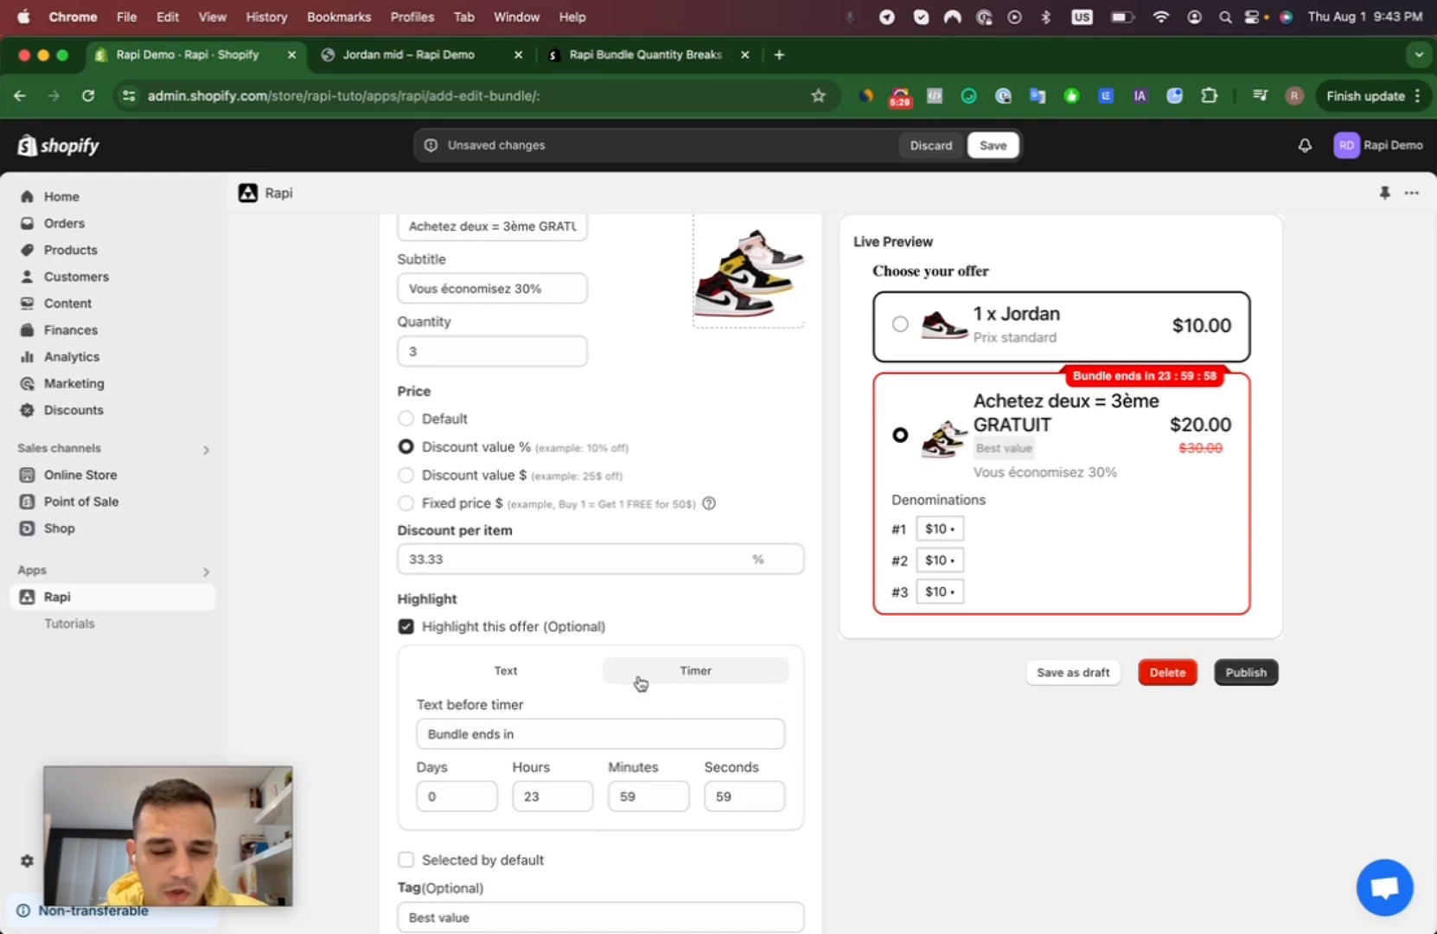
pyautogui.click(508, 671)
# - Replace the second offer's tag text with "Parfait pour un cadeau"
pyautogui.scroll(-1, 511, 672)
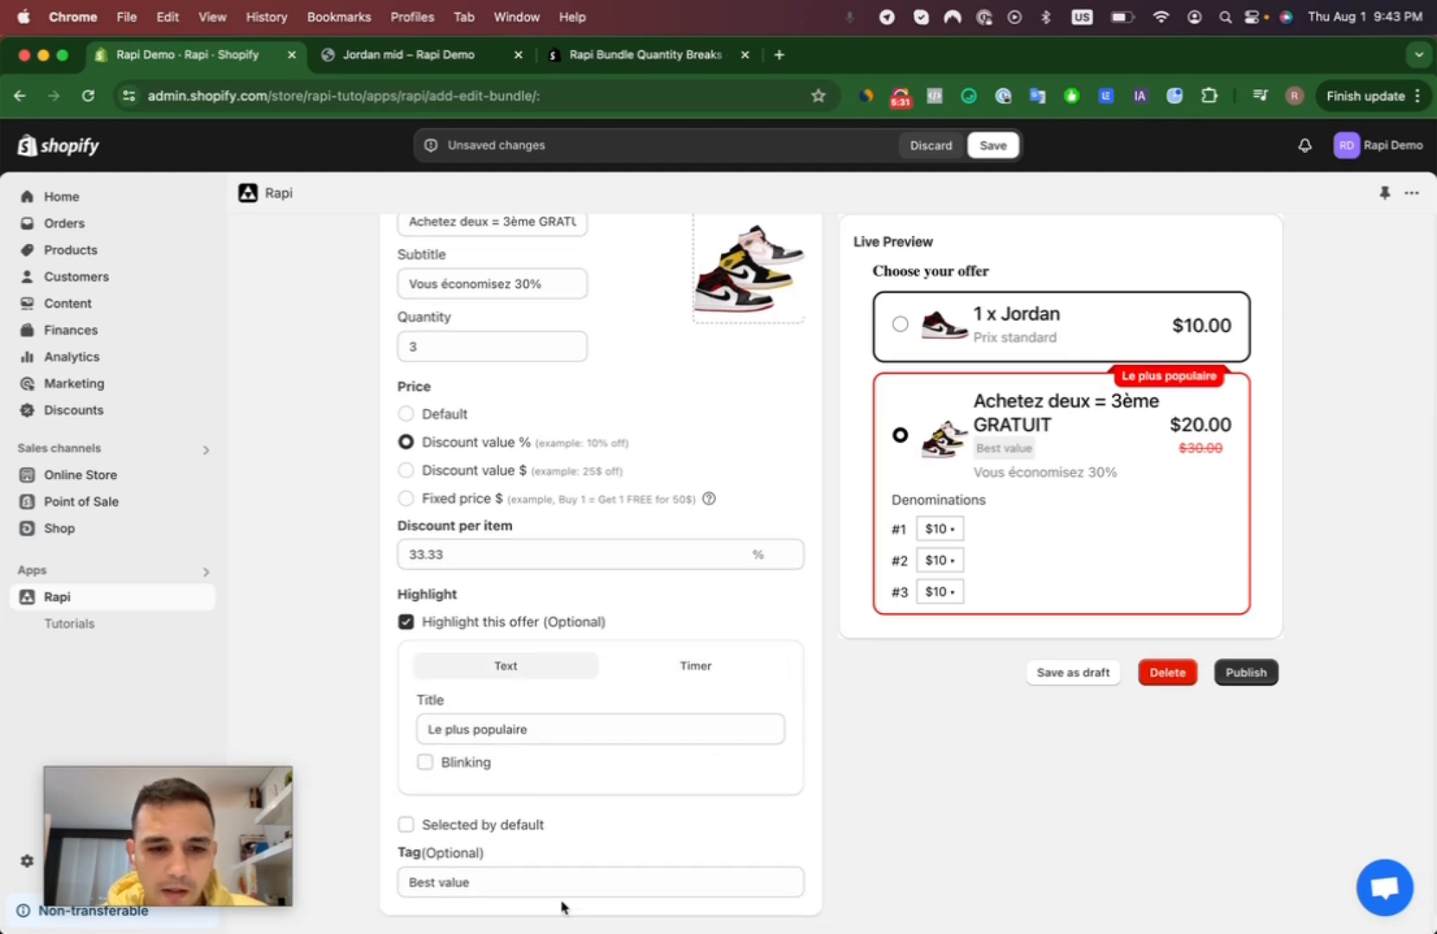
pyautogui.tripleClick(448, 874)
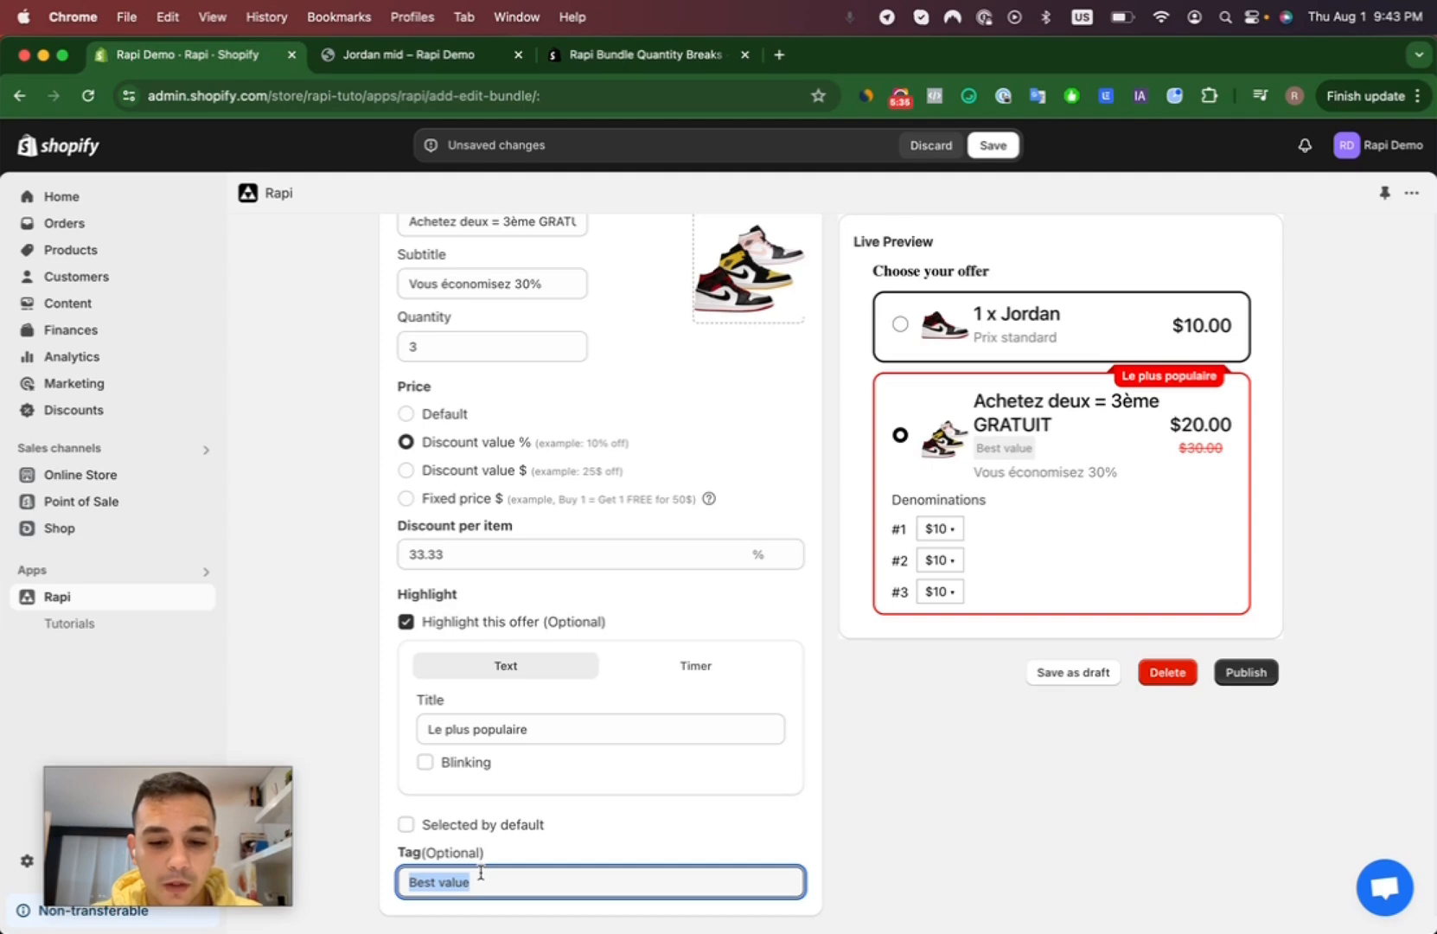
pyautogui.write('Parfait po')
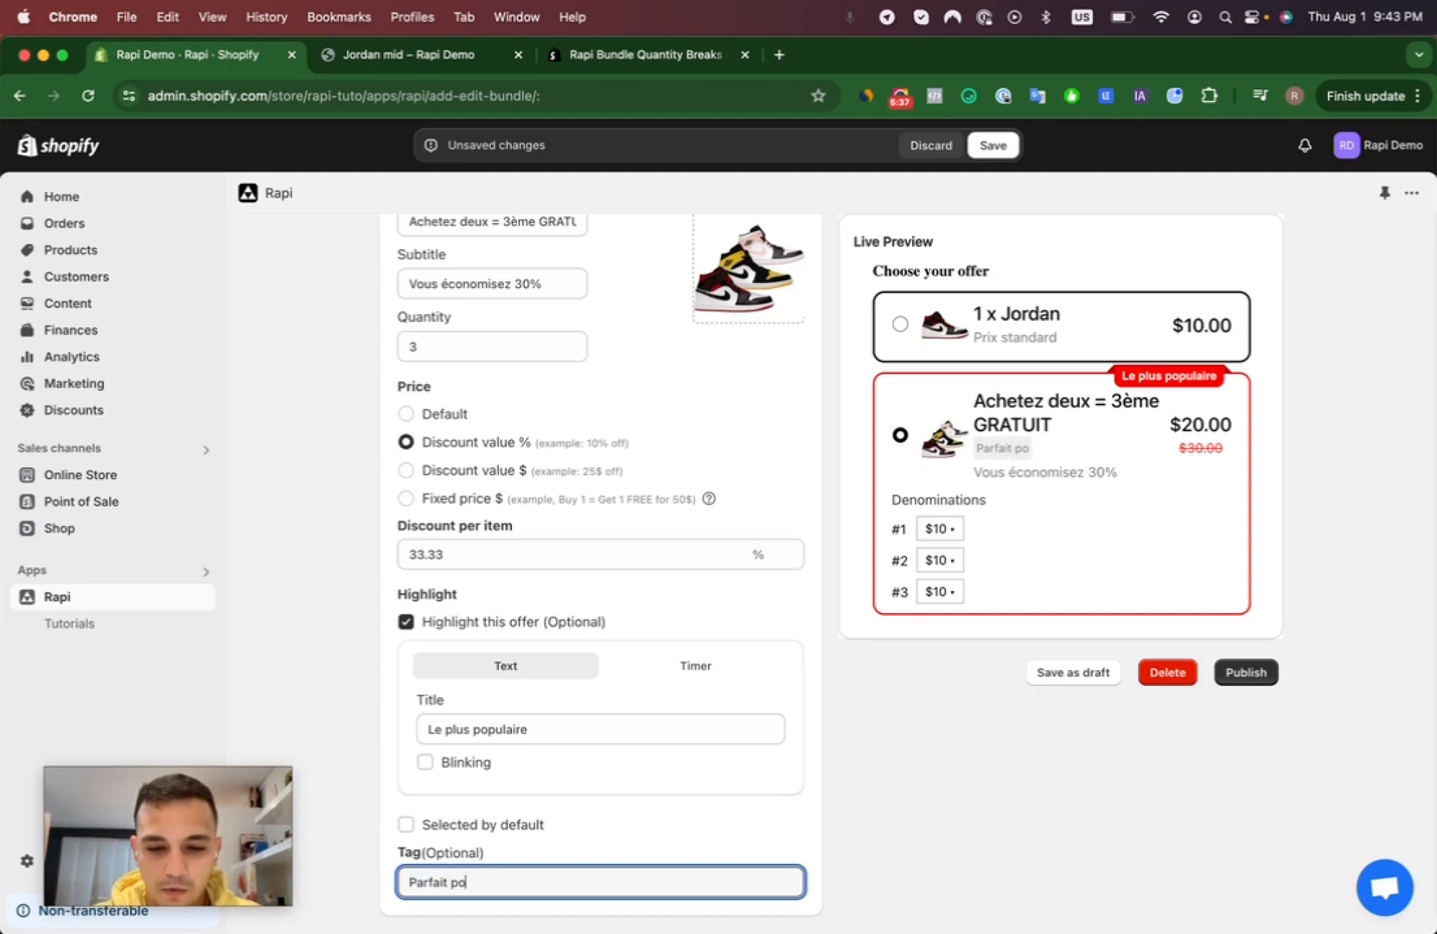
pyautogui.write('ur un cadeau')
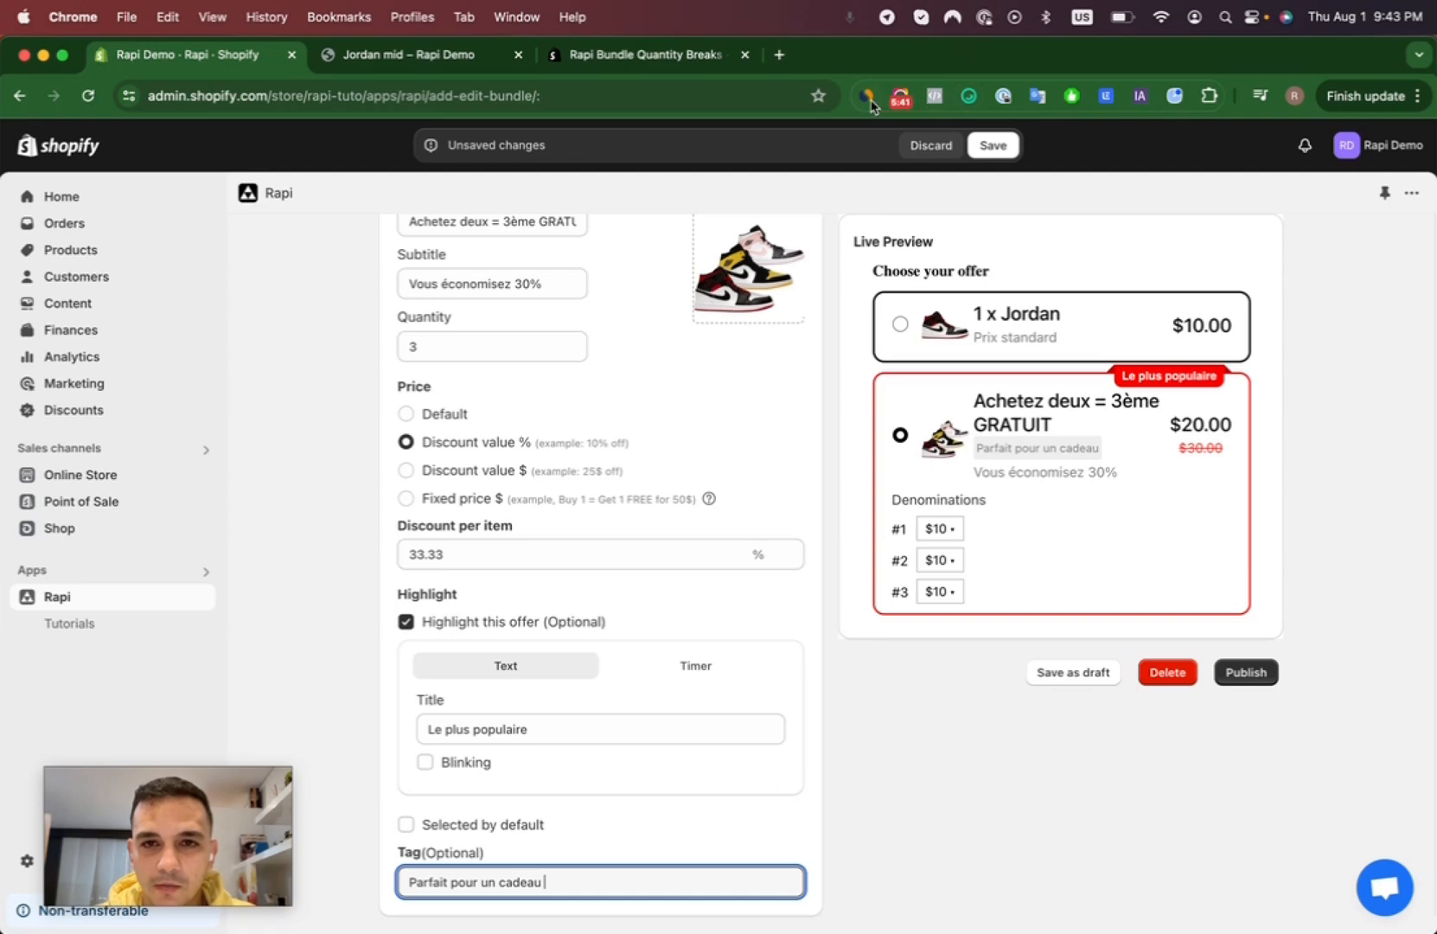
# - Copy the wrapped gift emoji from the JoyPixels picker and append it to the second offer's tag
pyautogui.click(971, 98)
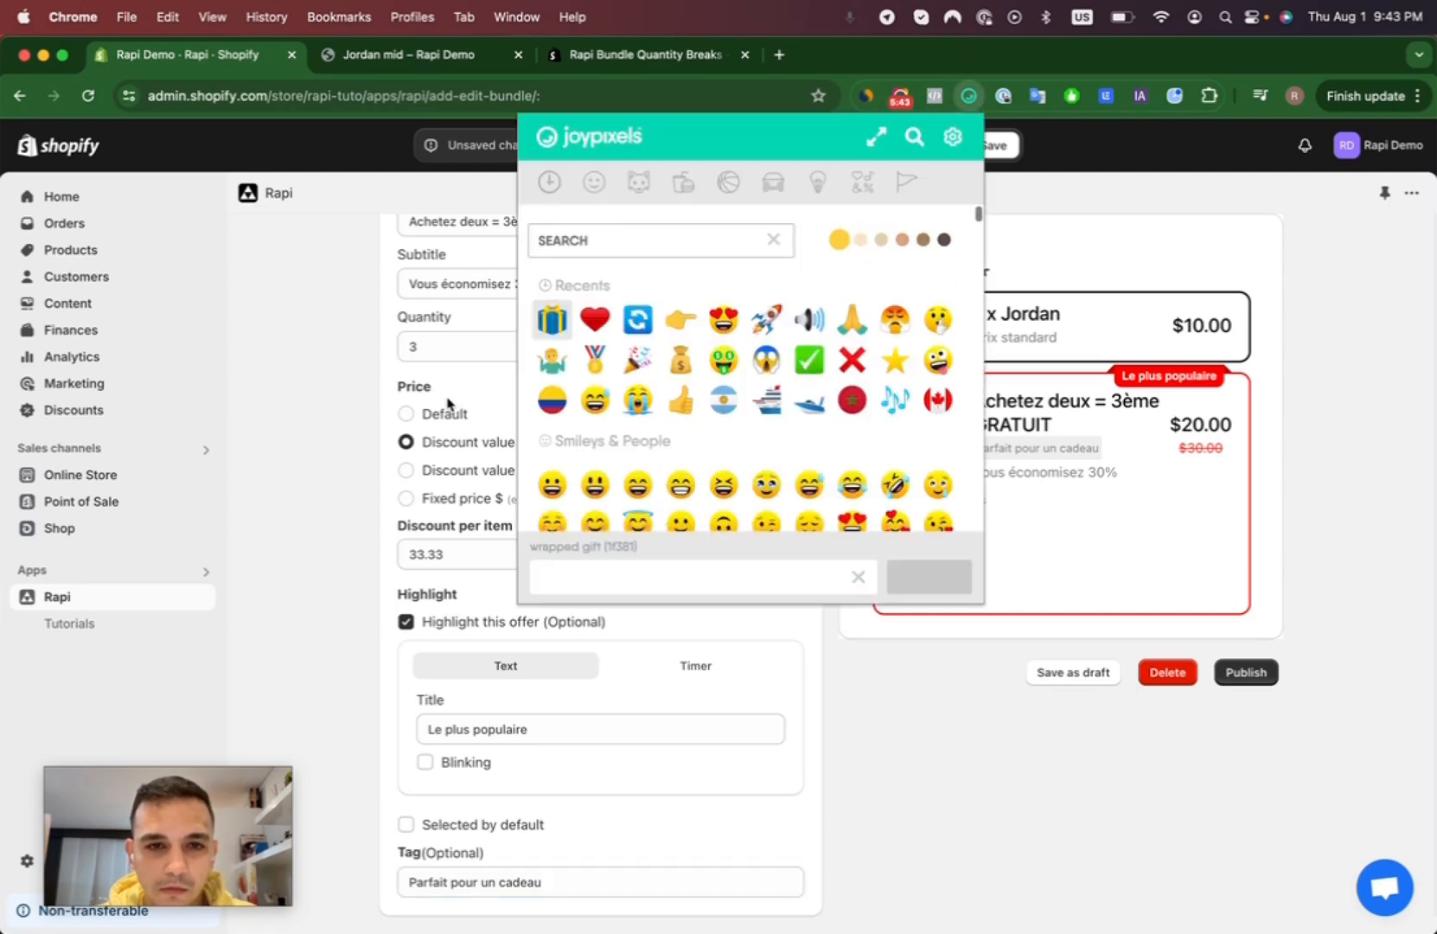
pyautogui.click(552, 313)
pyautogui.click(587, 888)
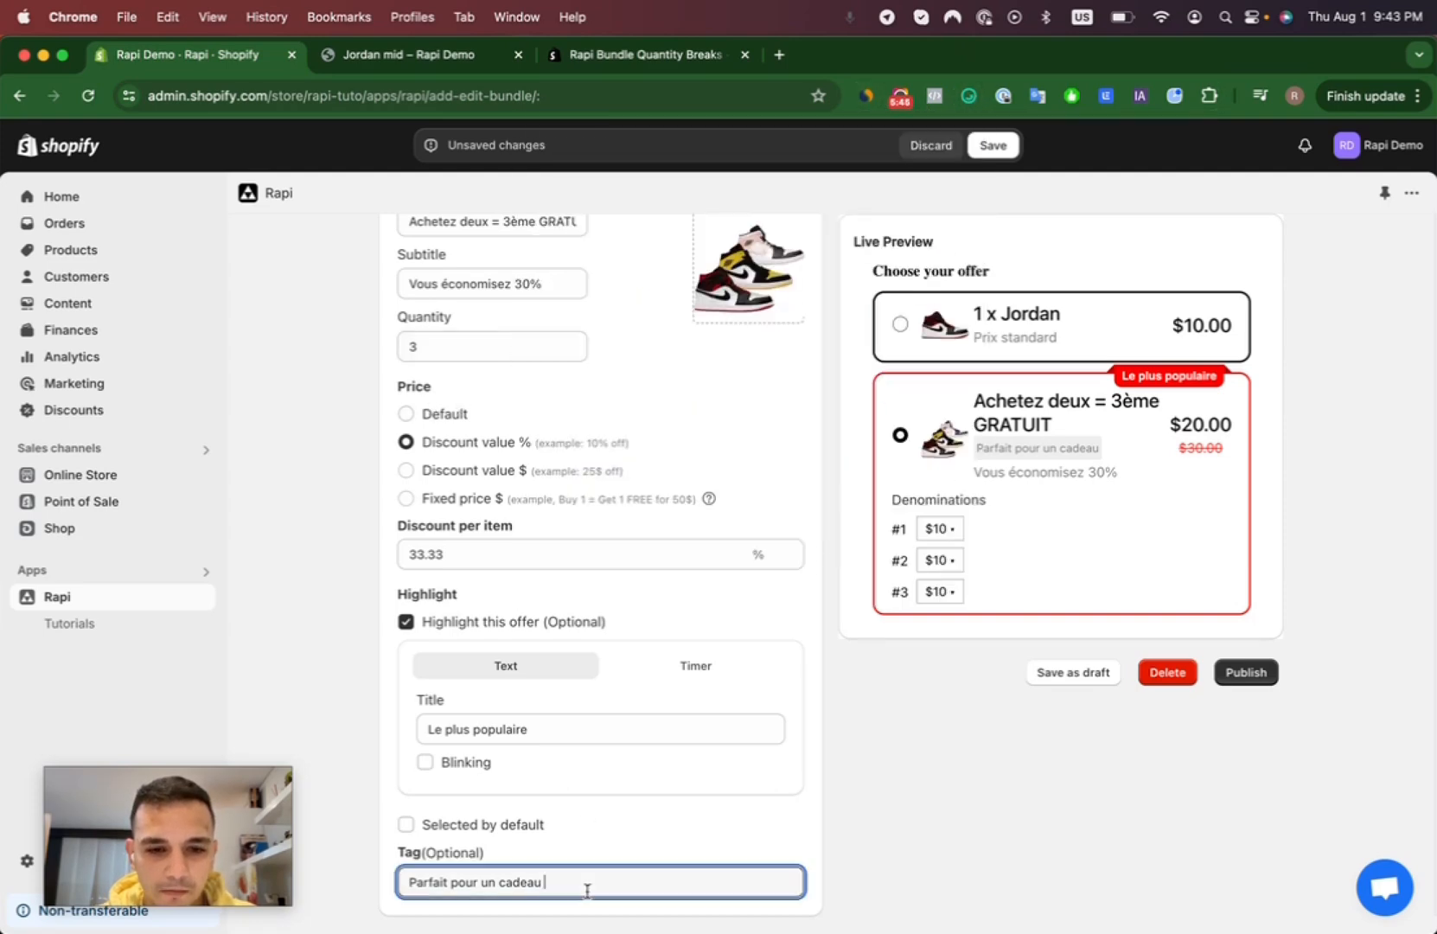
pyautogui.write('🎁')
pyautogui.click(900, 841)
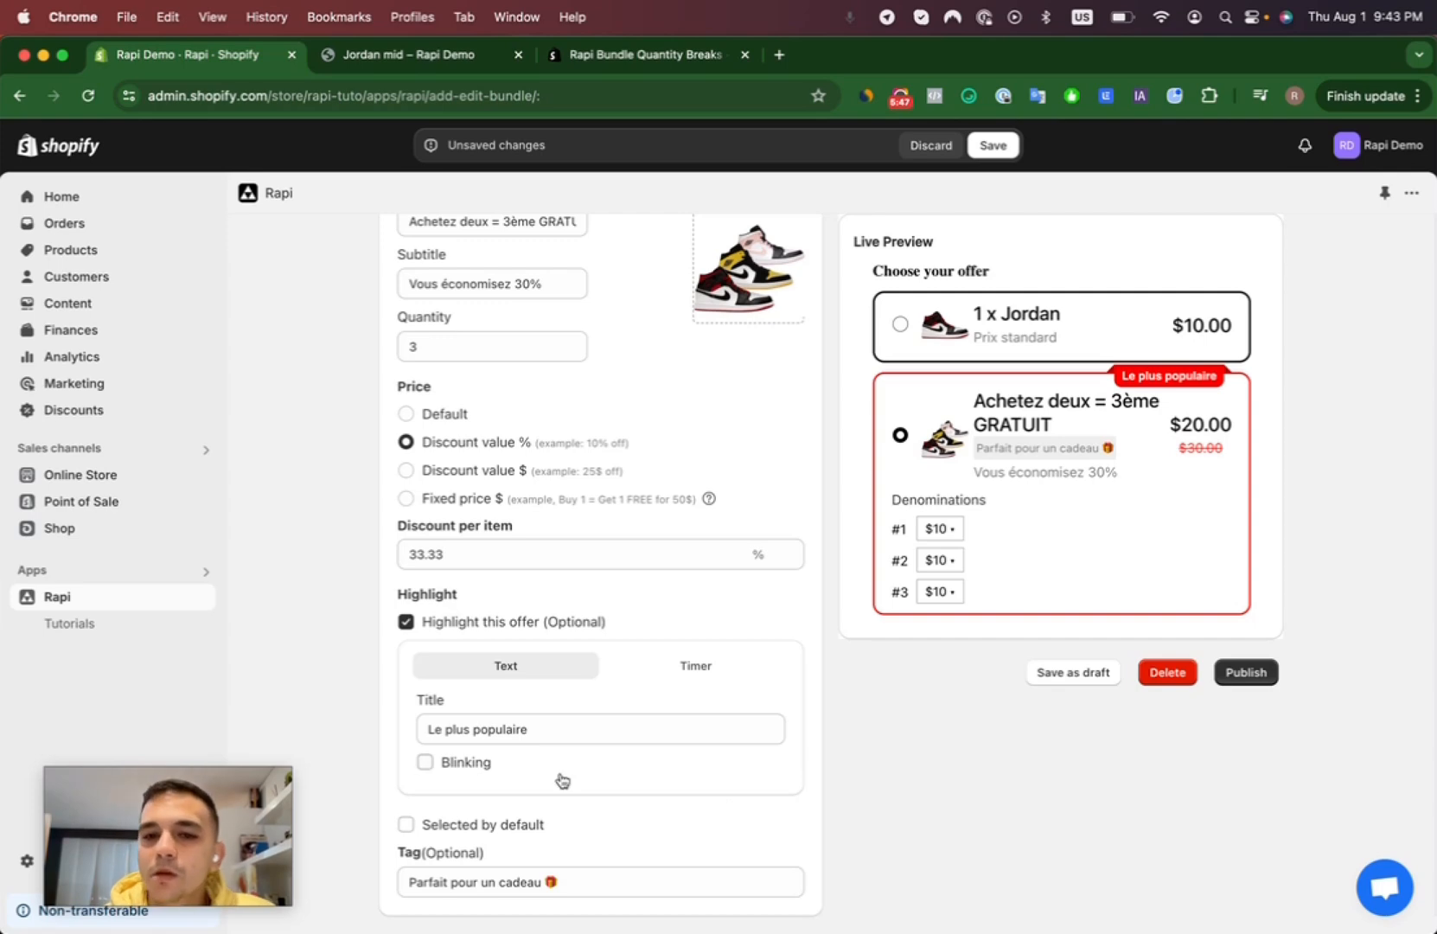
# - Set the bundle block's header text to "Choisi ton offre"
pyautogui.scroll(5, 660, 407)
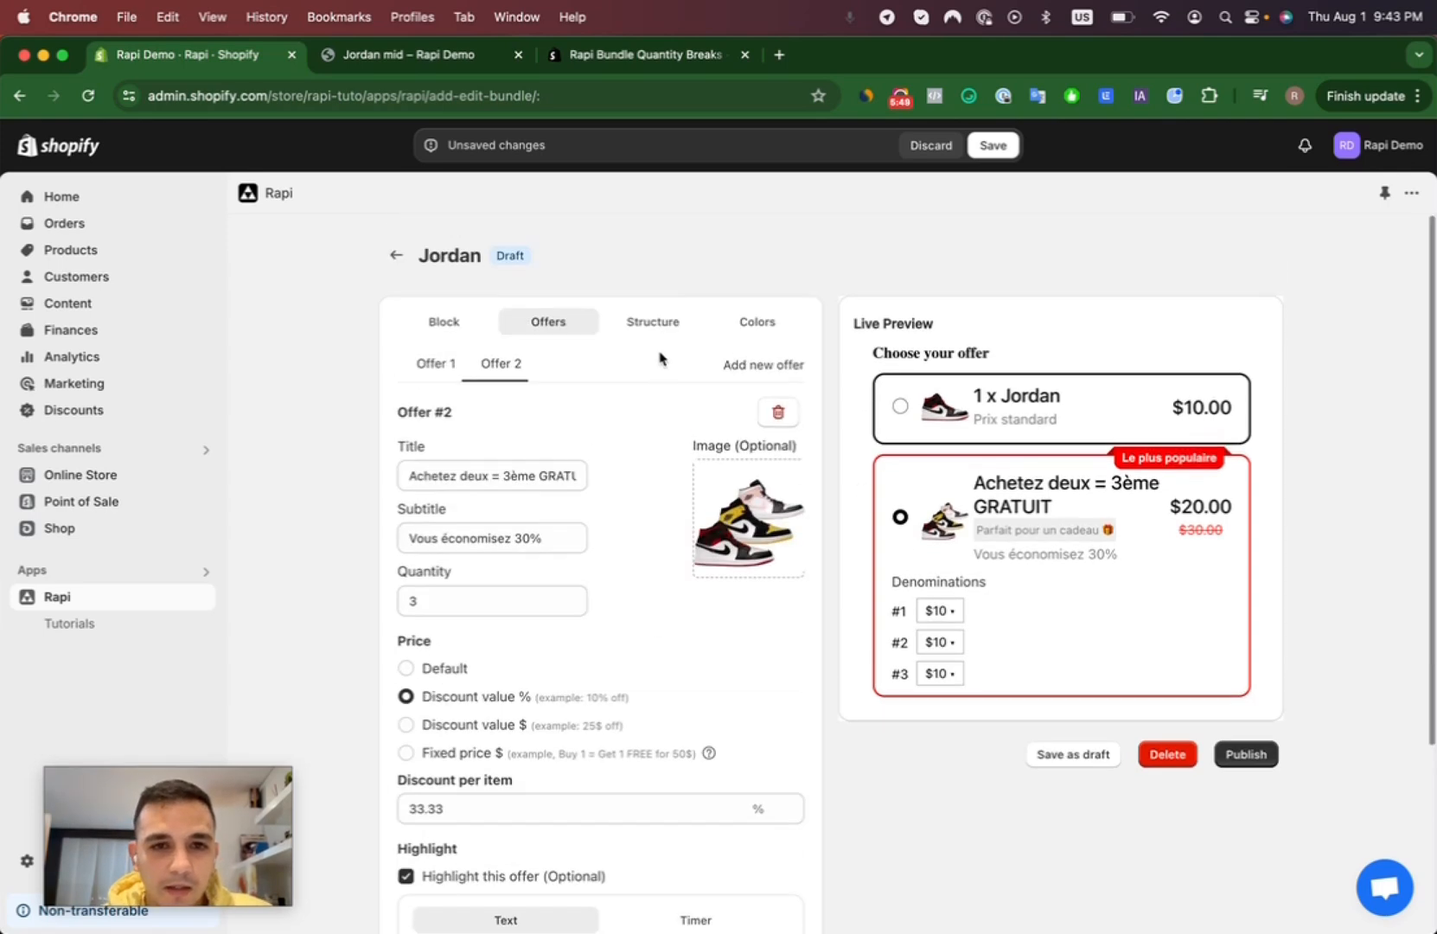
pyautogui.click(471, 327)
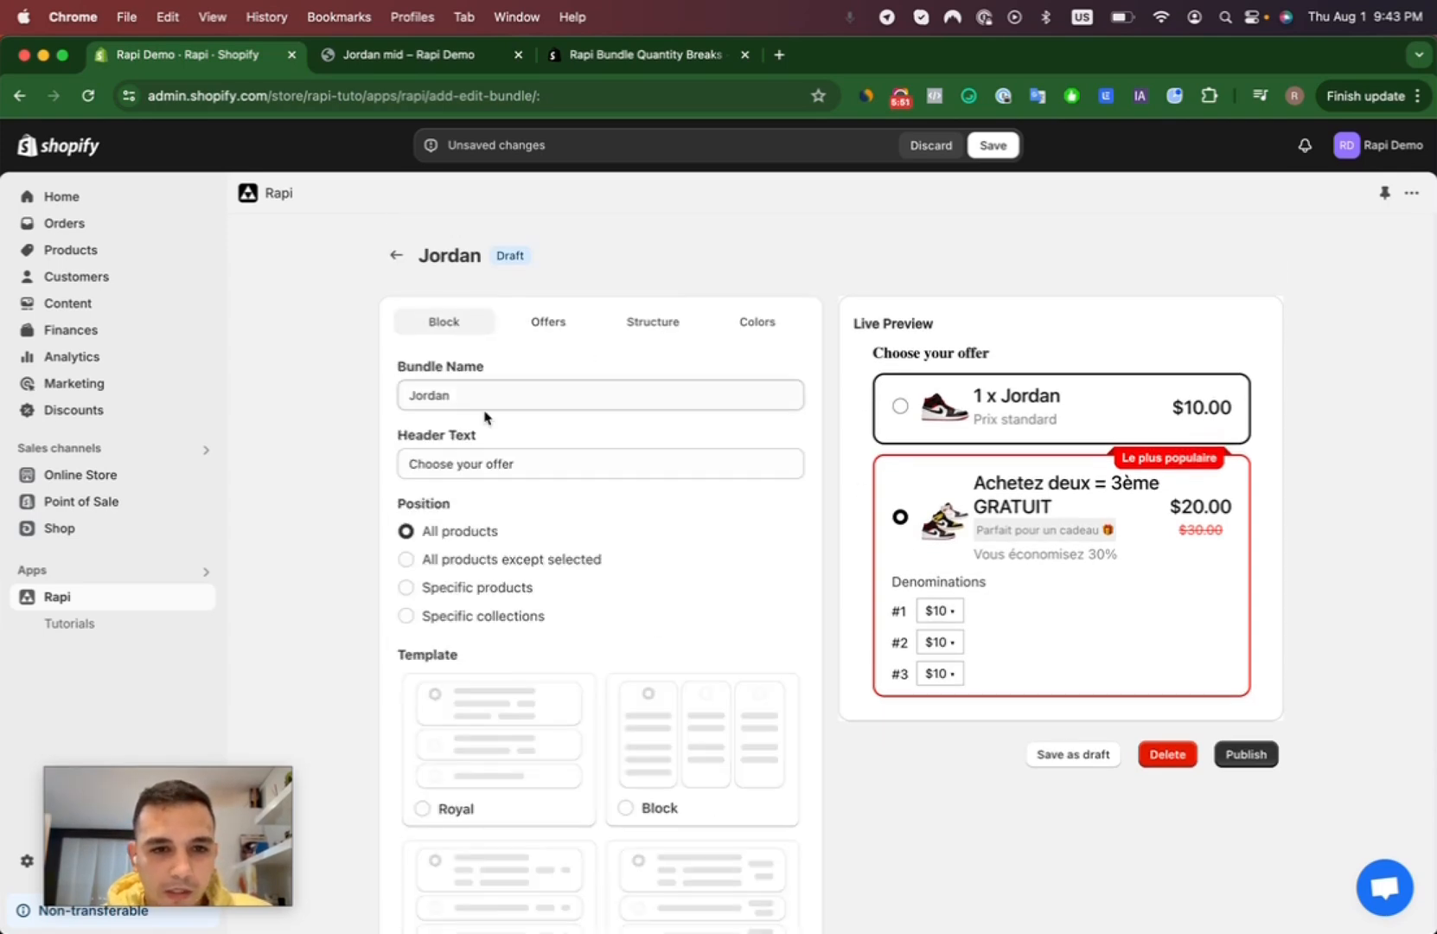
pyautogui.moveTo(536, 465); pyautogui.dragTo(391, 461)
pyautogui.write('choisi')
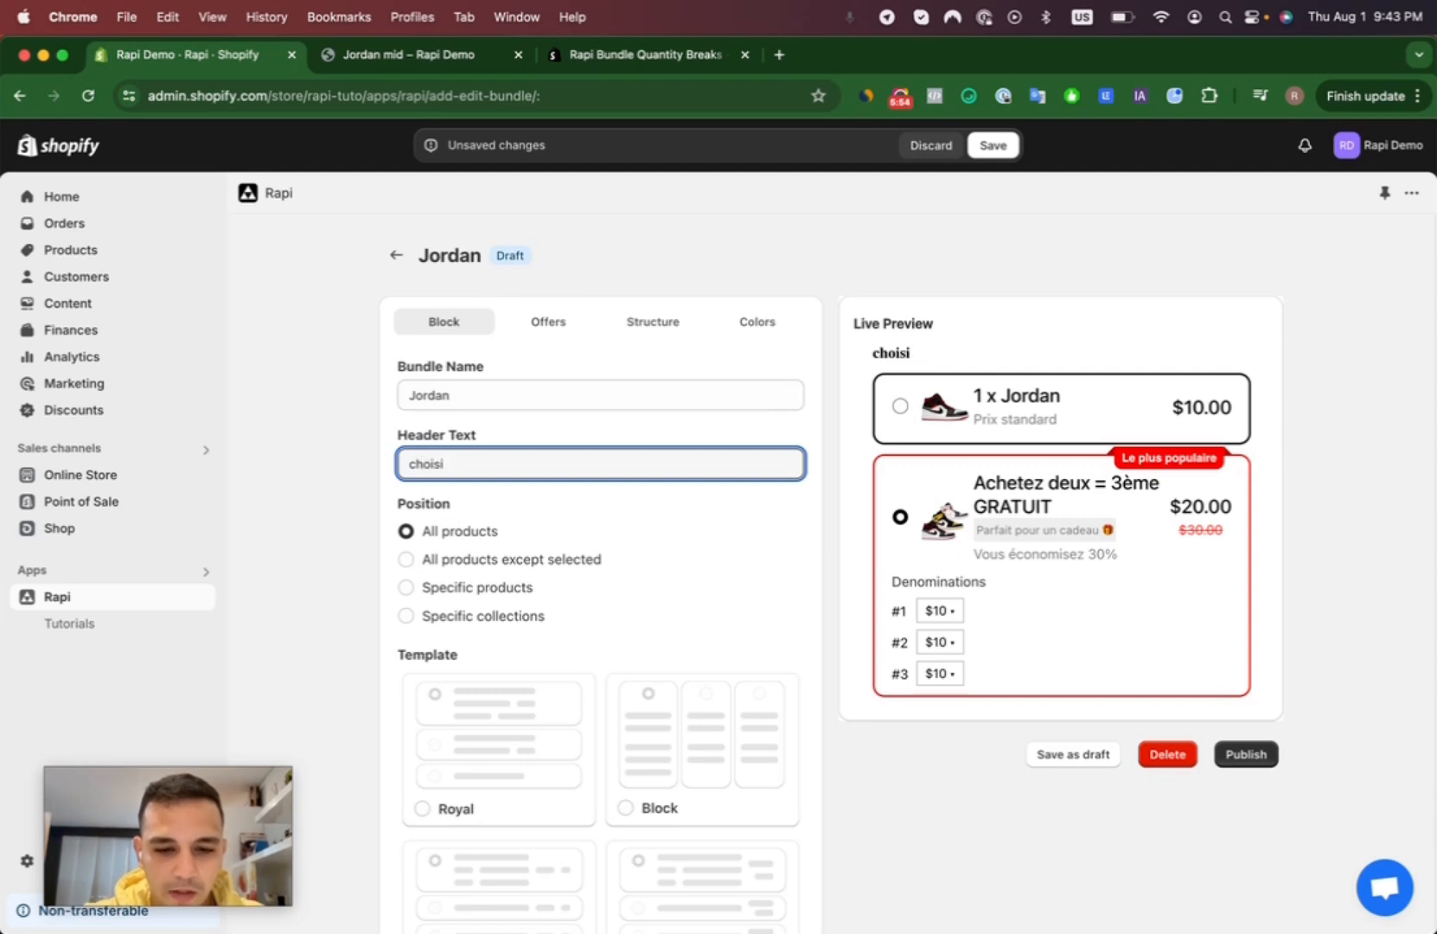
pyautogui.press('super+a')
pyautogui.write('Cho')
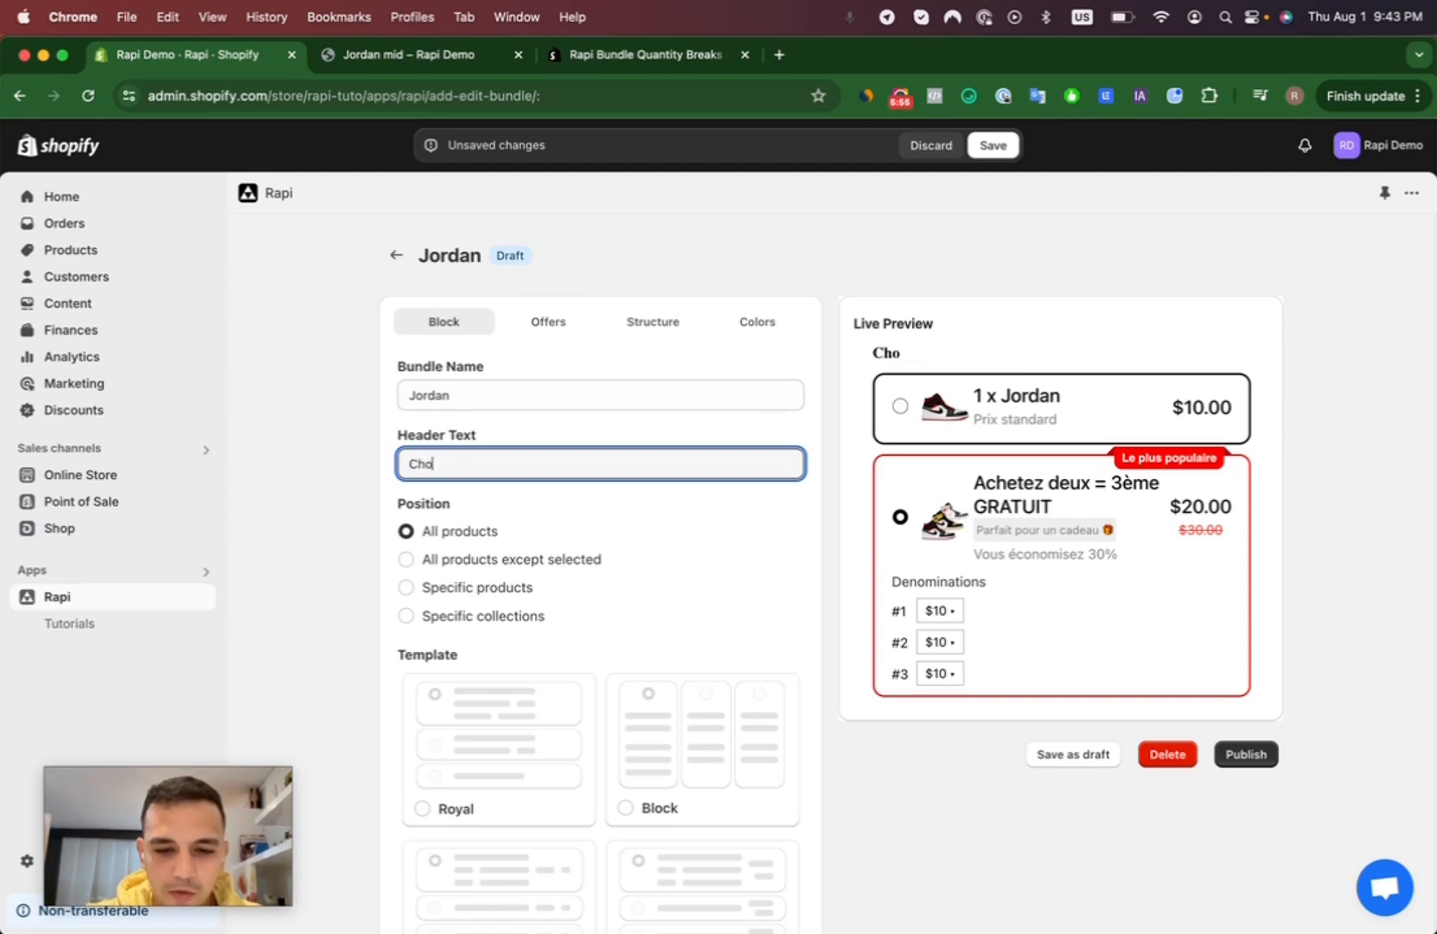
pyautogui.write('isi ton offre')
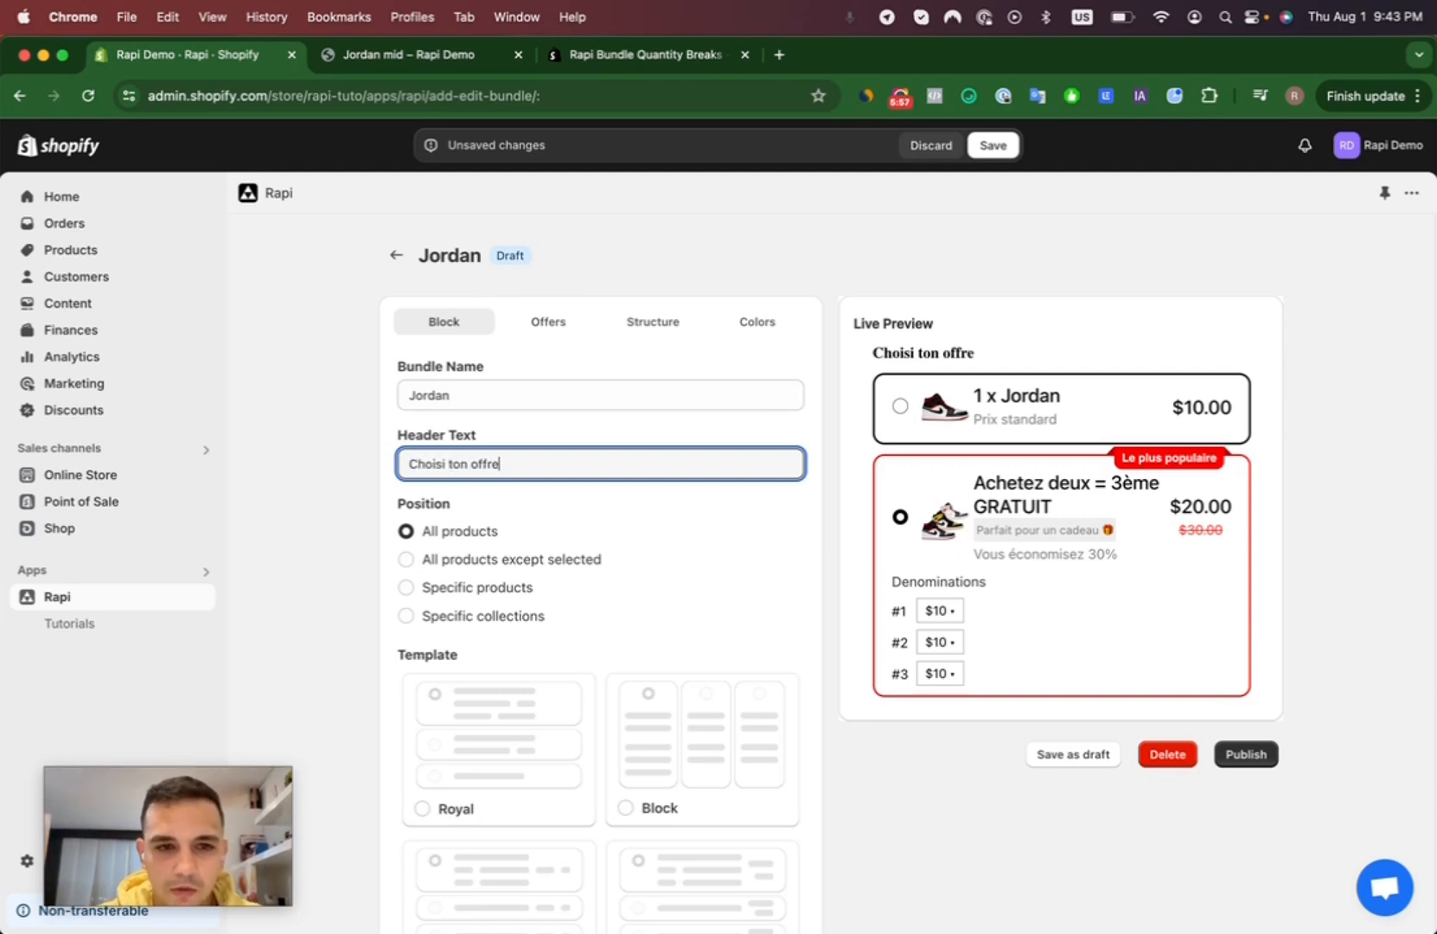
# - Set the bundle's header alignment to Center and select the single Jordan offer in the live preview
pyautogui.click(686, 320)
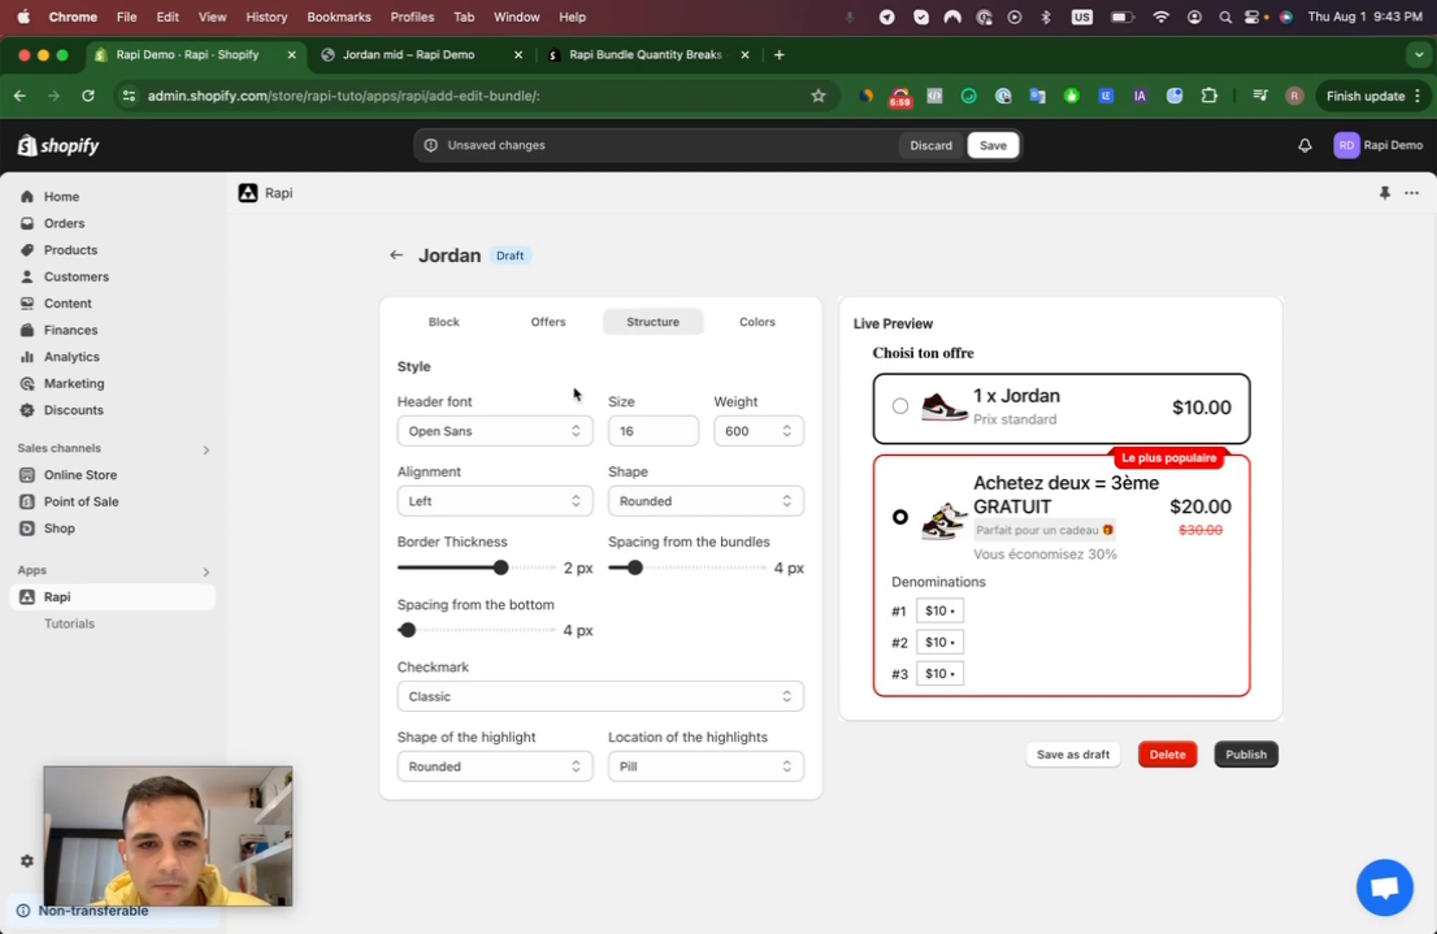
pyautogui.click(512, 502)
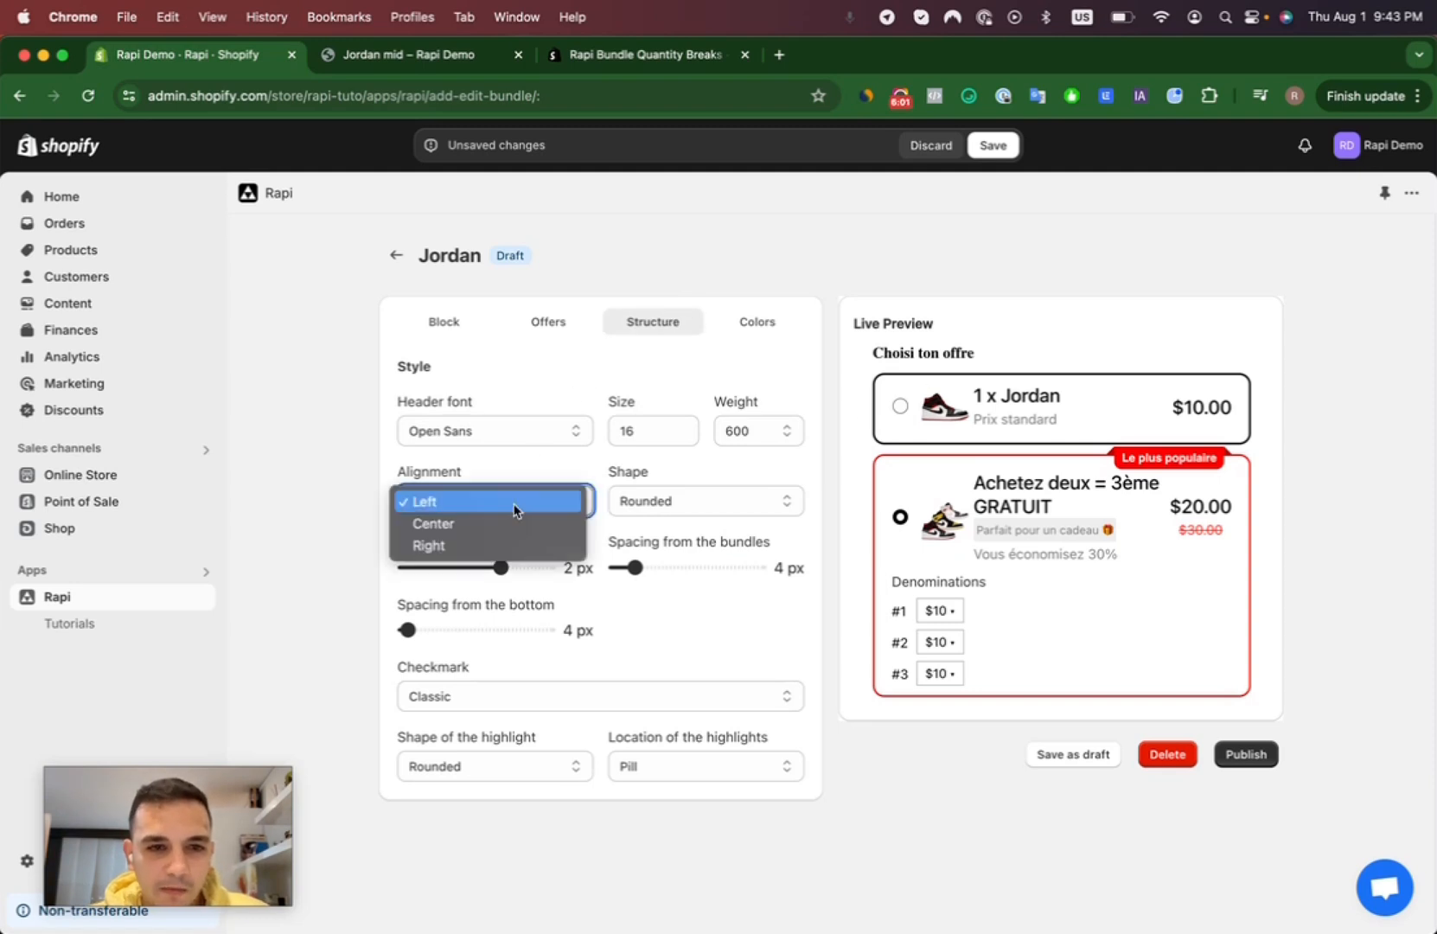
pyautogui.click(482, 524)
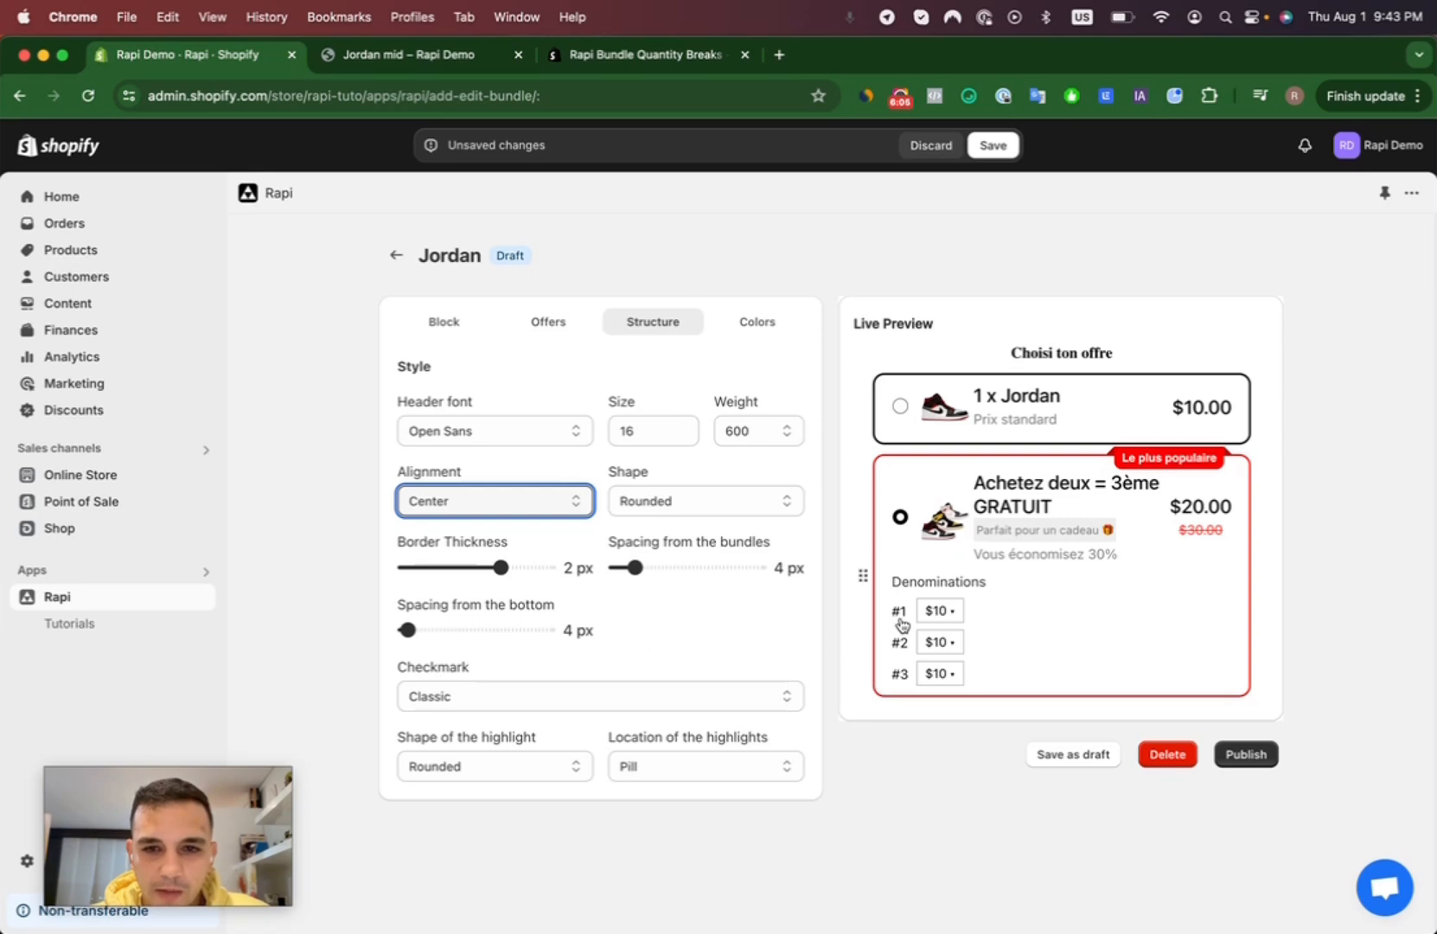
pyautogui.click(900, 406)
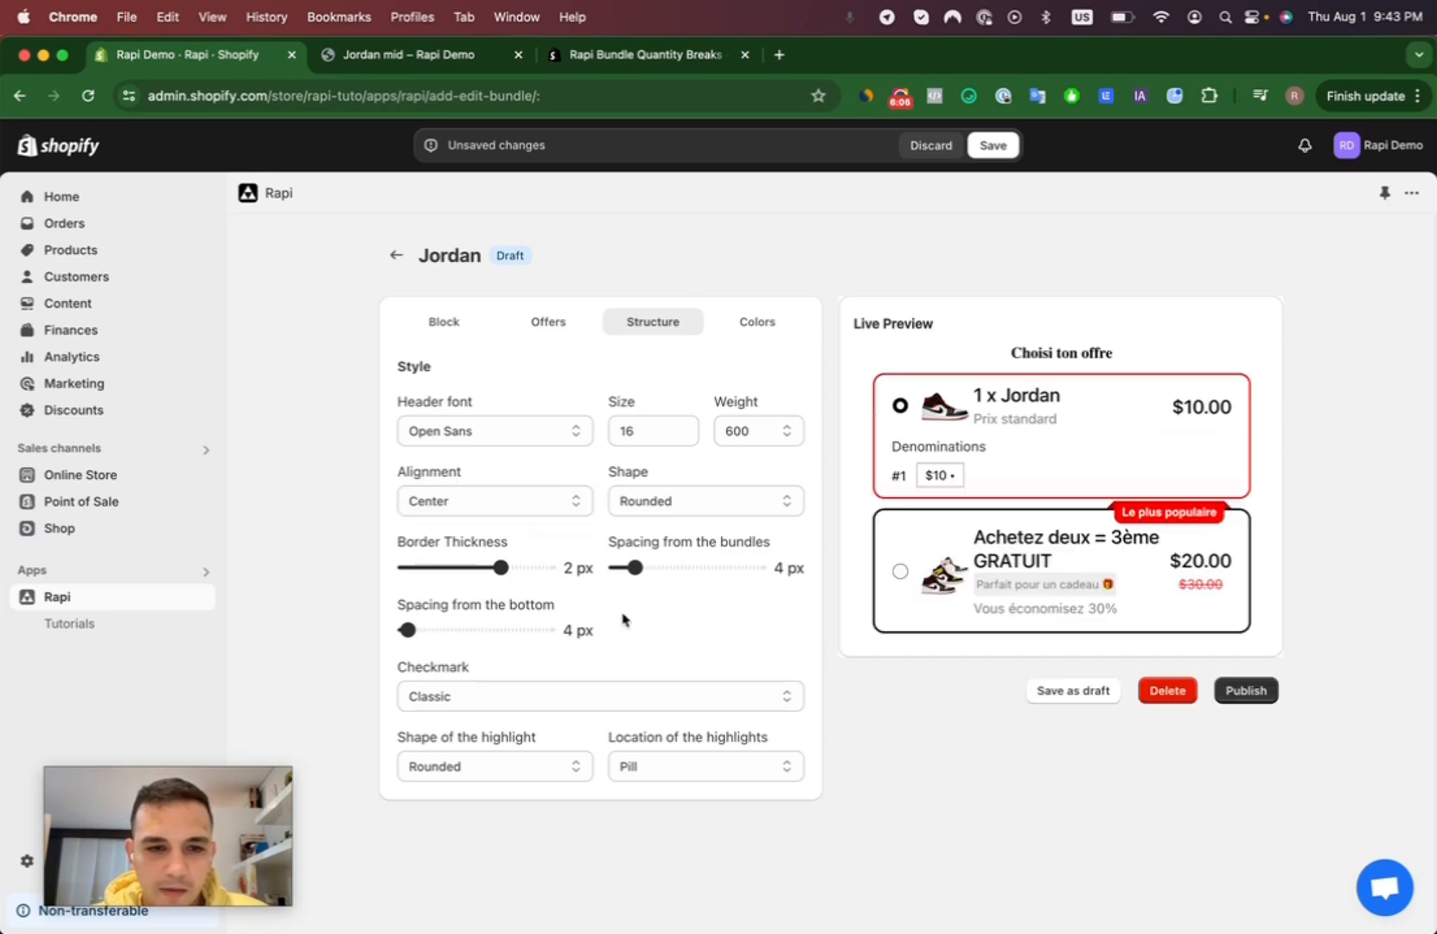
# - Try the None option for the bundle's checkmark and return it to Classic
pyautogui.click(494, 765)
pyautogui.click(460, 697)
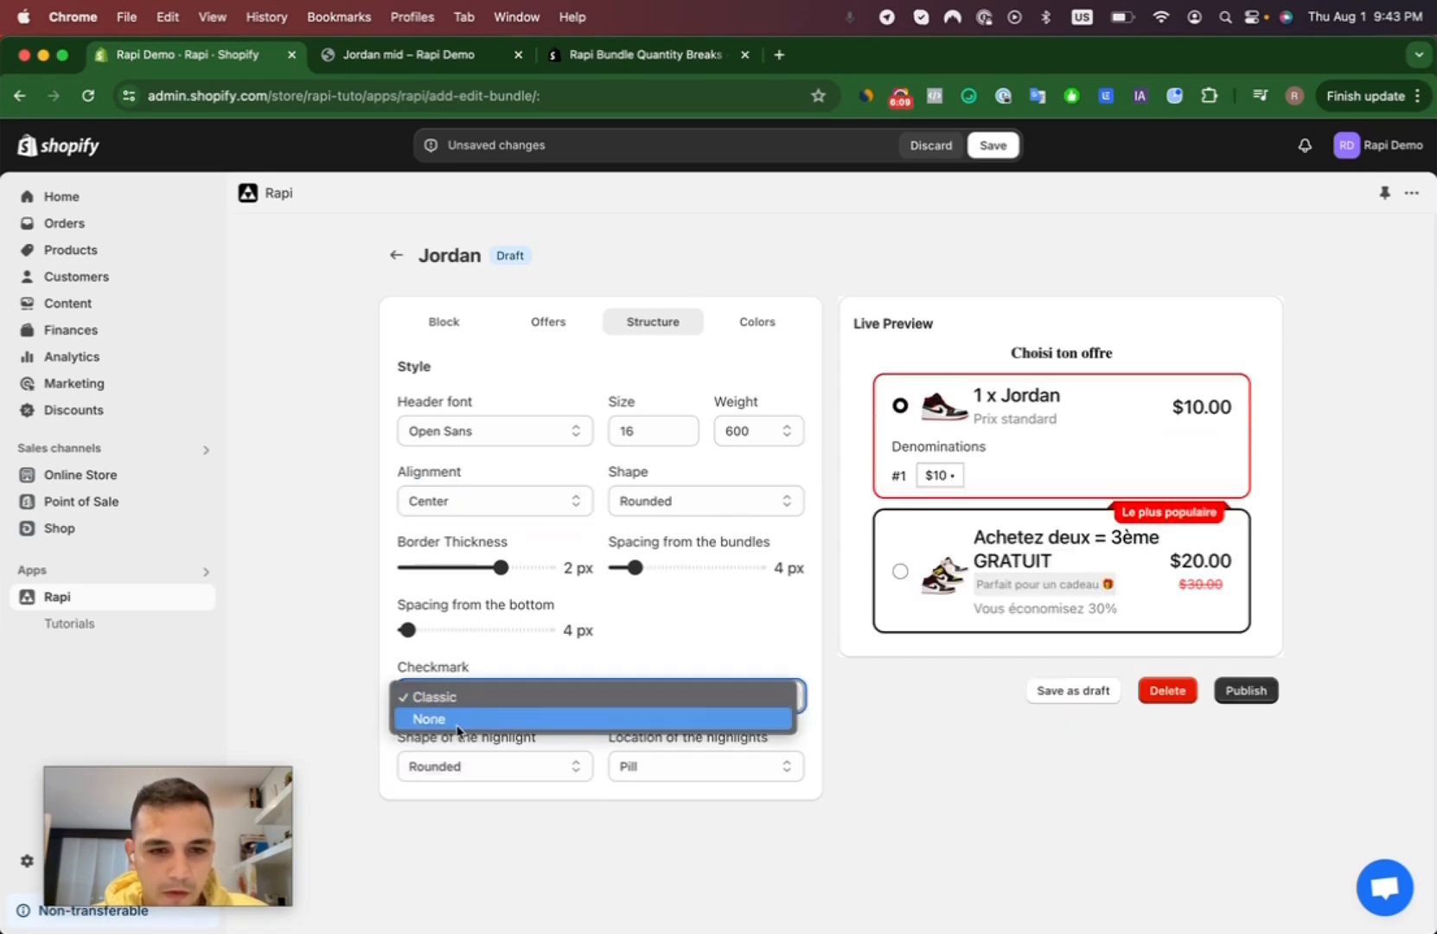
pyautogui.click(458, 725)
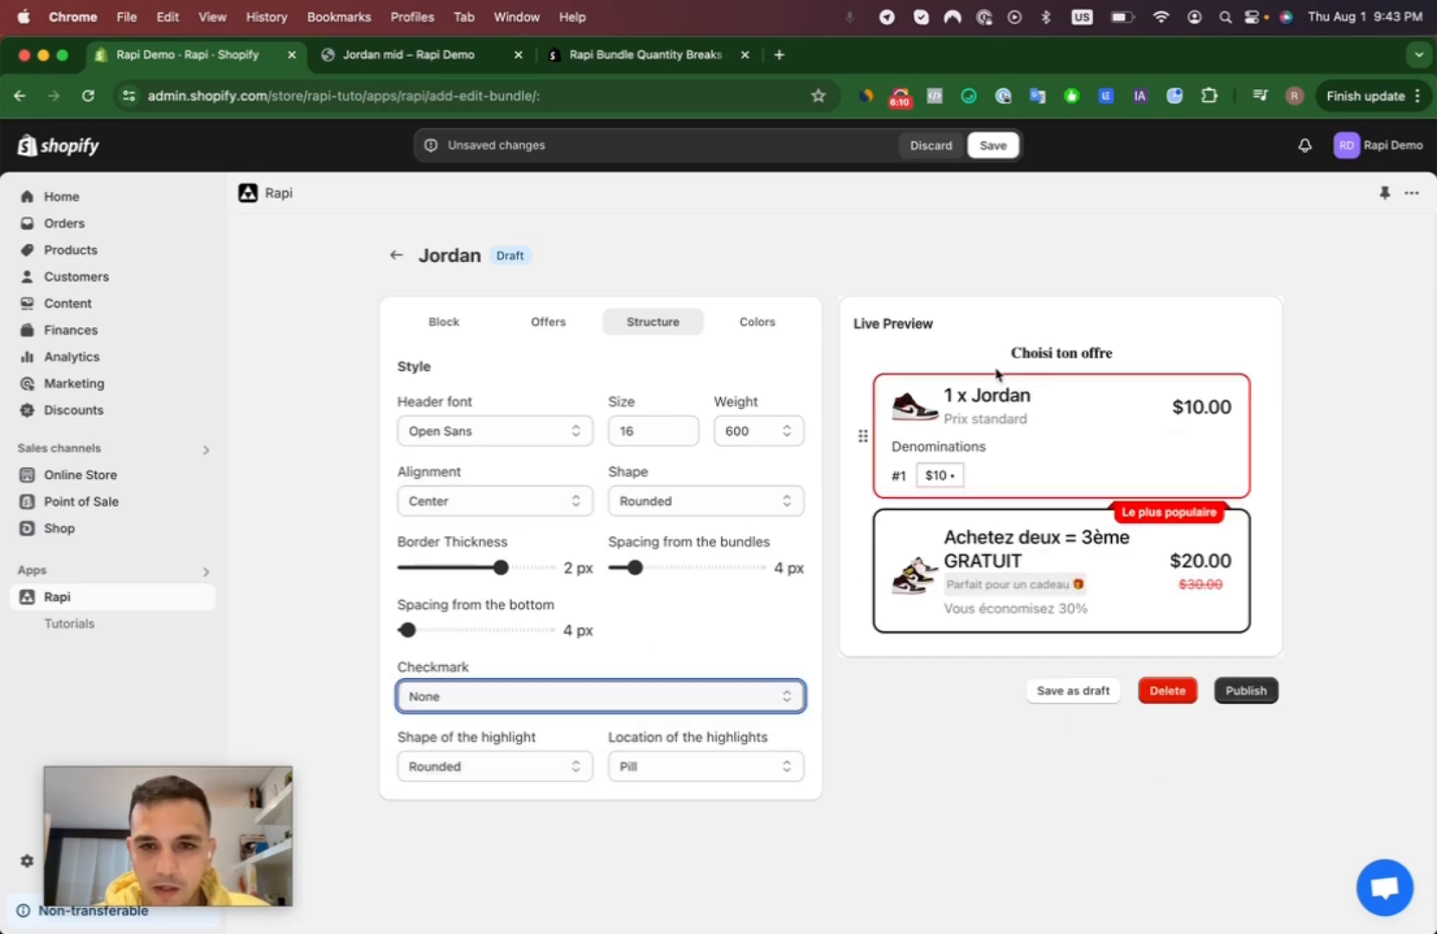
pyautogui.click(538, 698)
pyautogui.click(503, 677)
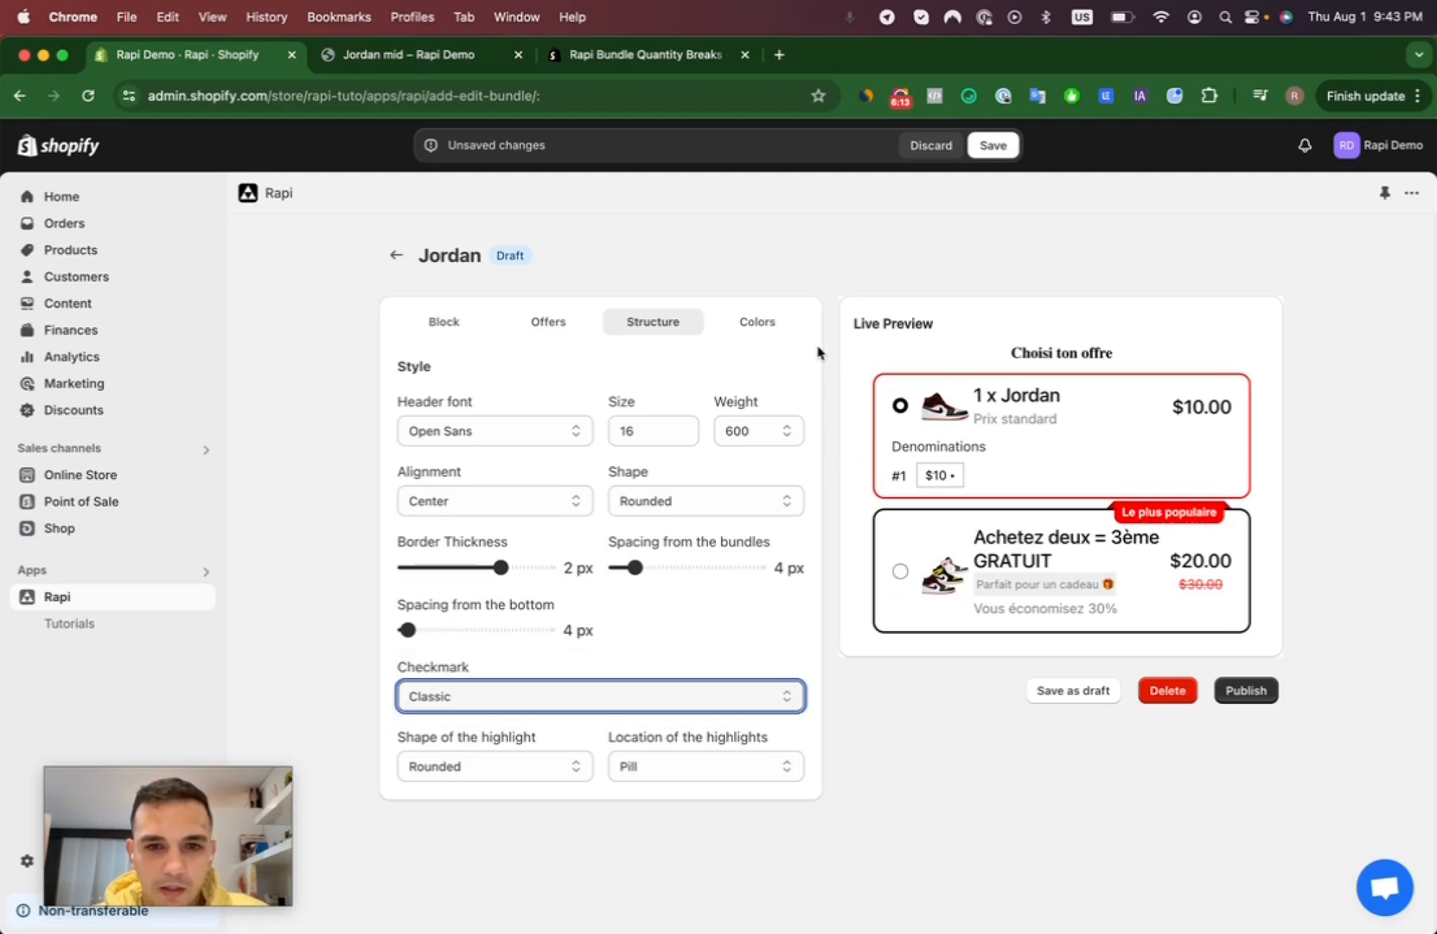
# - Review the bundle's color settings and publish the bundle
pyautogui.click(755, 323)
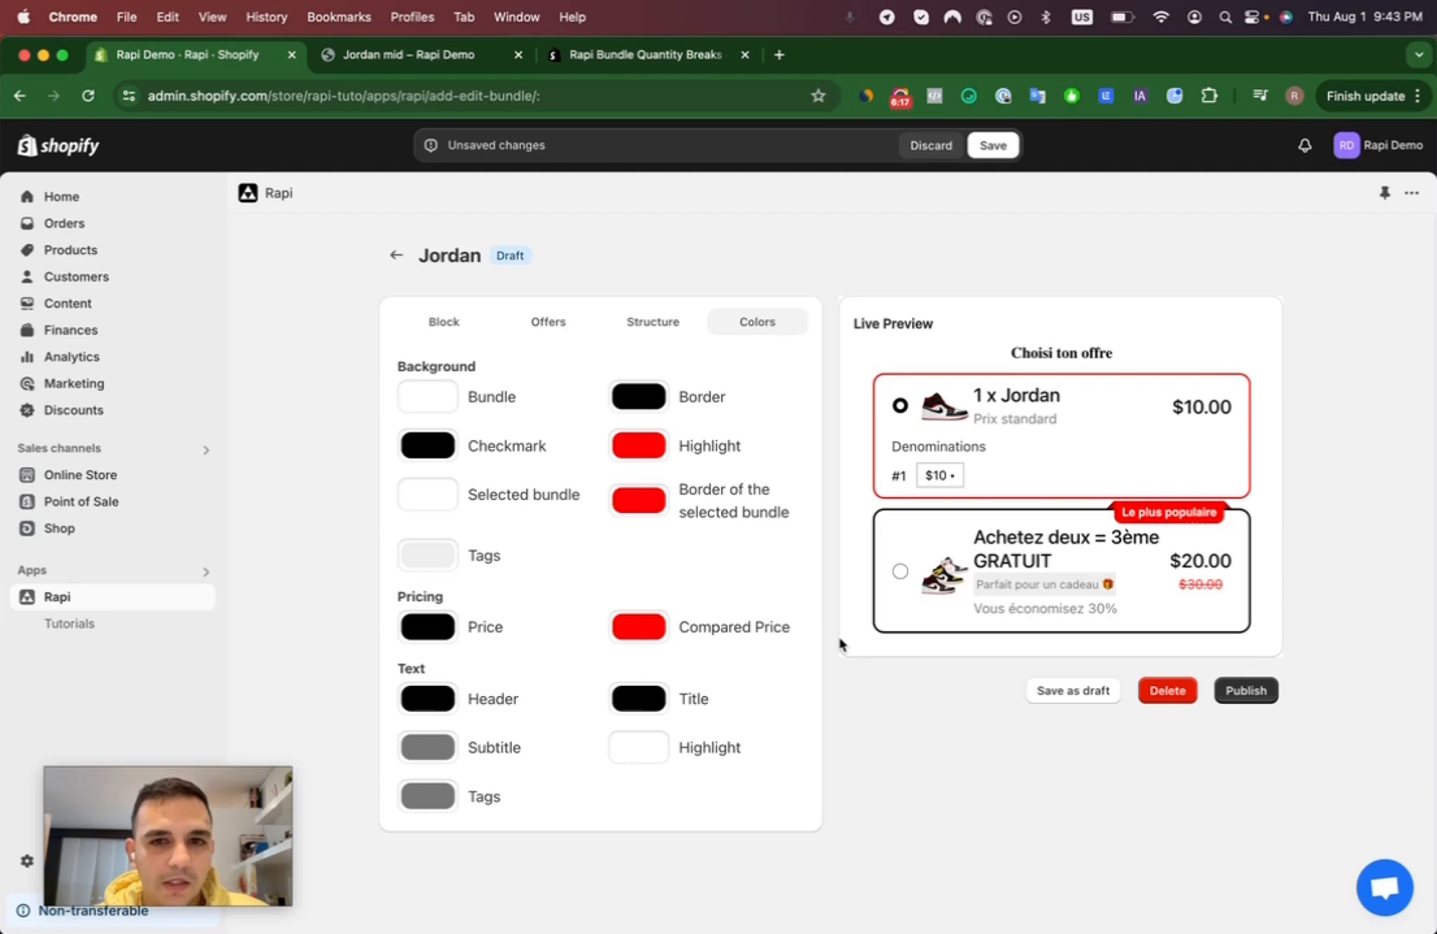
pyautogui.click(1246, 689)
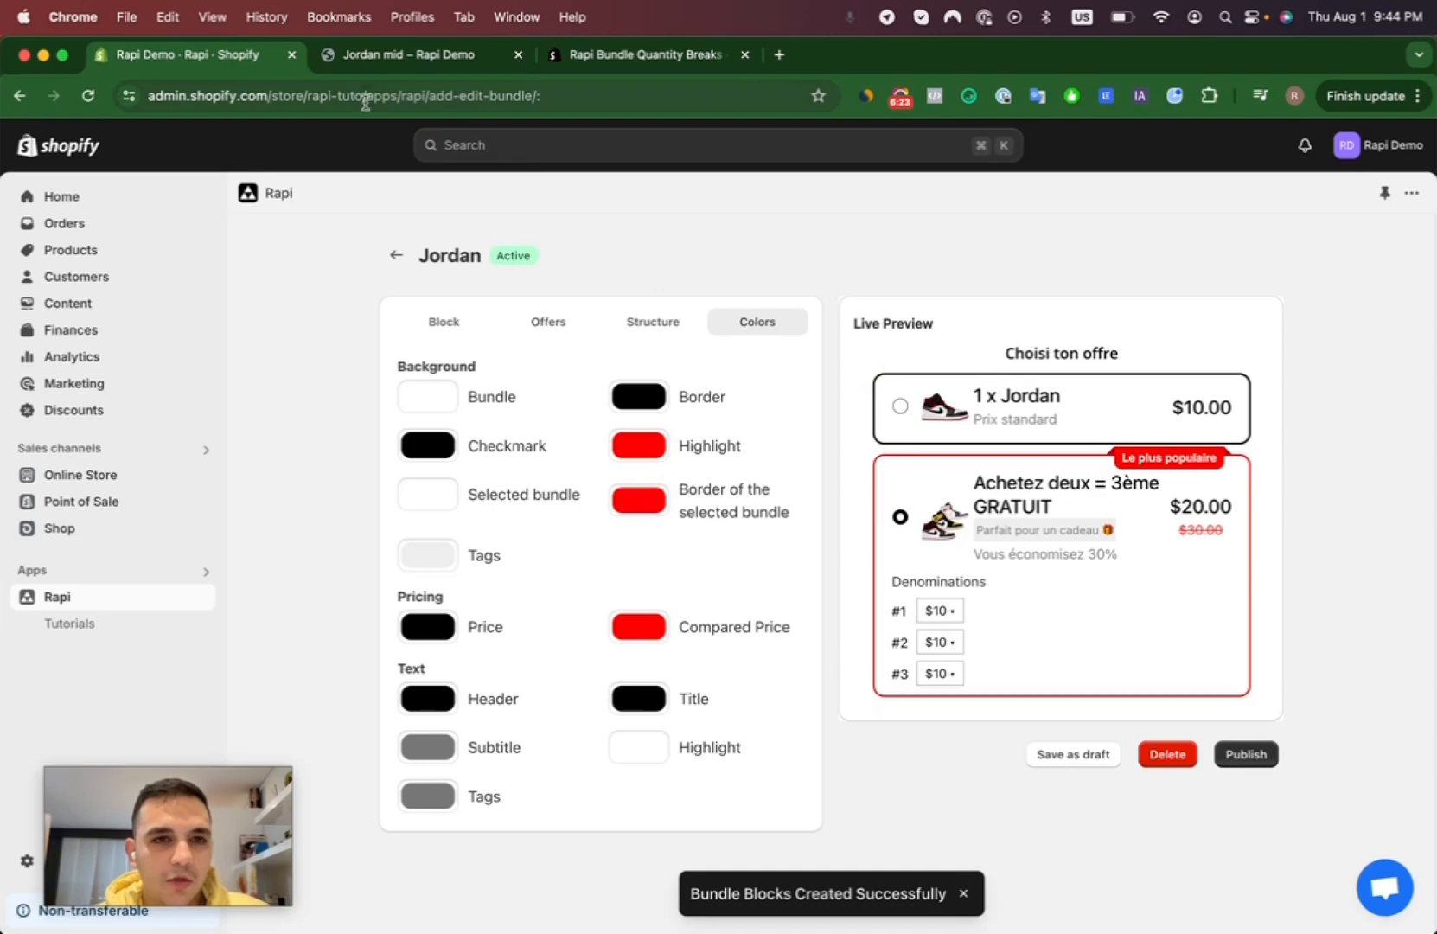
# - Check the bundle on the Jordan mid storefront page, selecting the buy-two-get-third-free offer and returning to the single offer
pyautogui.click(403, 57)
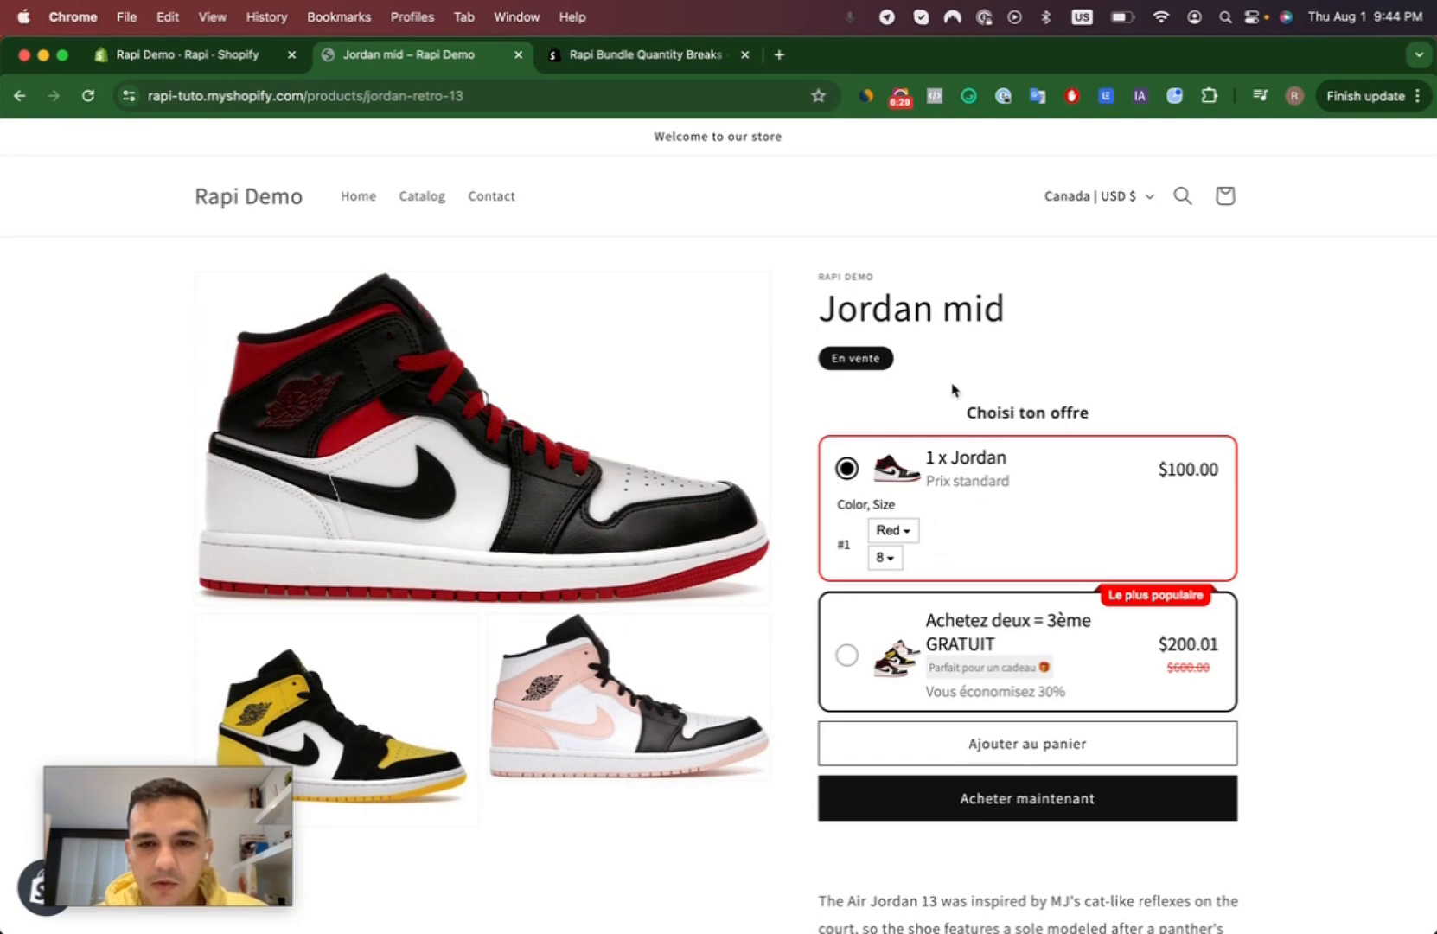
pyautogui.scroll(-2, 984, 490)
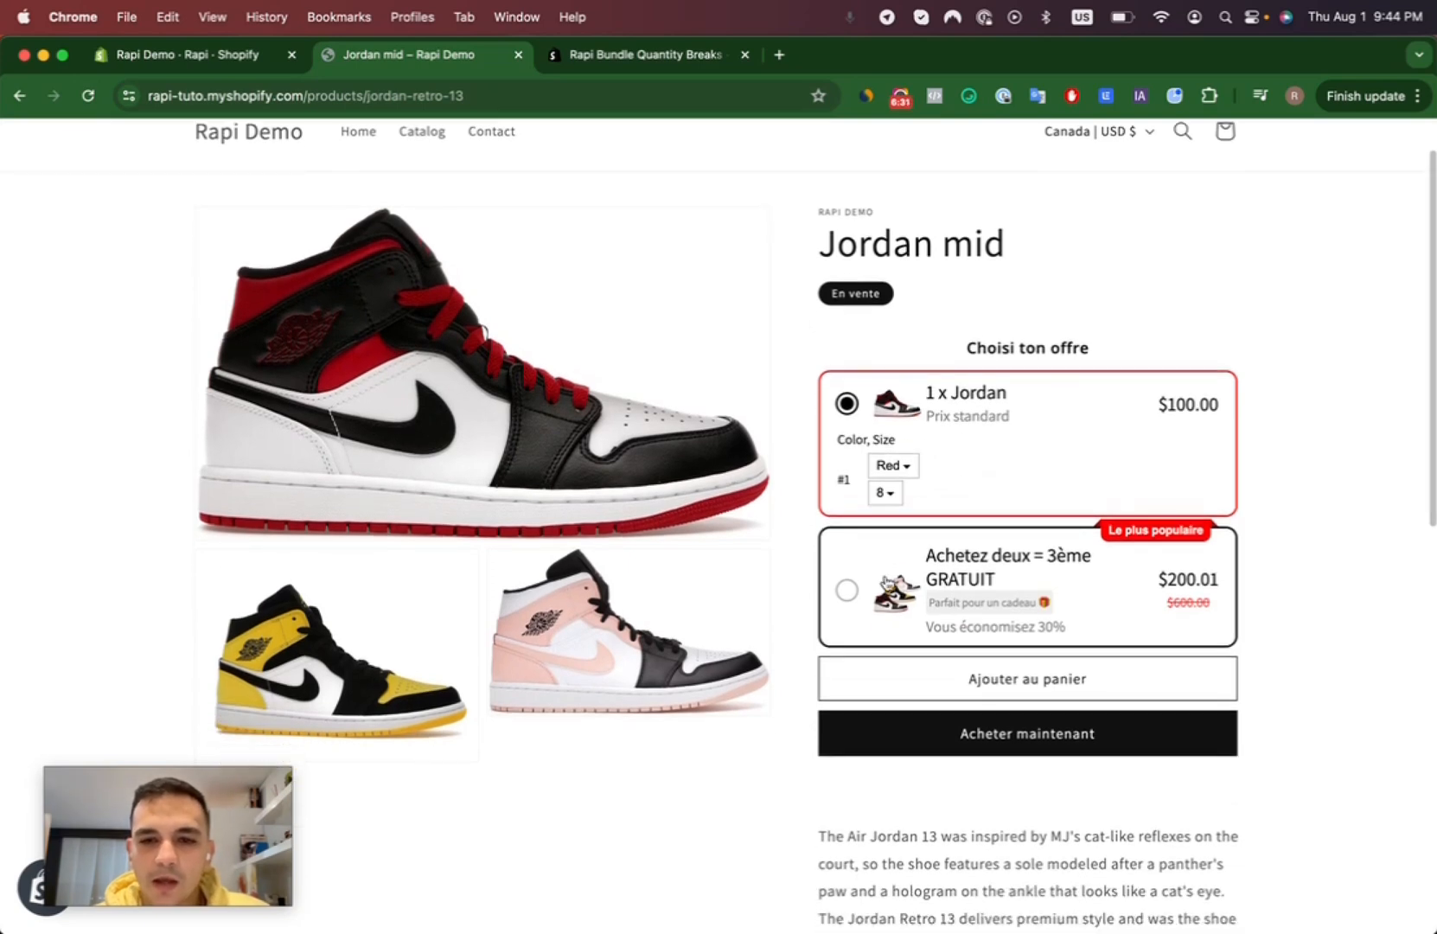
pyautogui.click(848, 591)
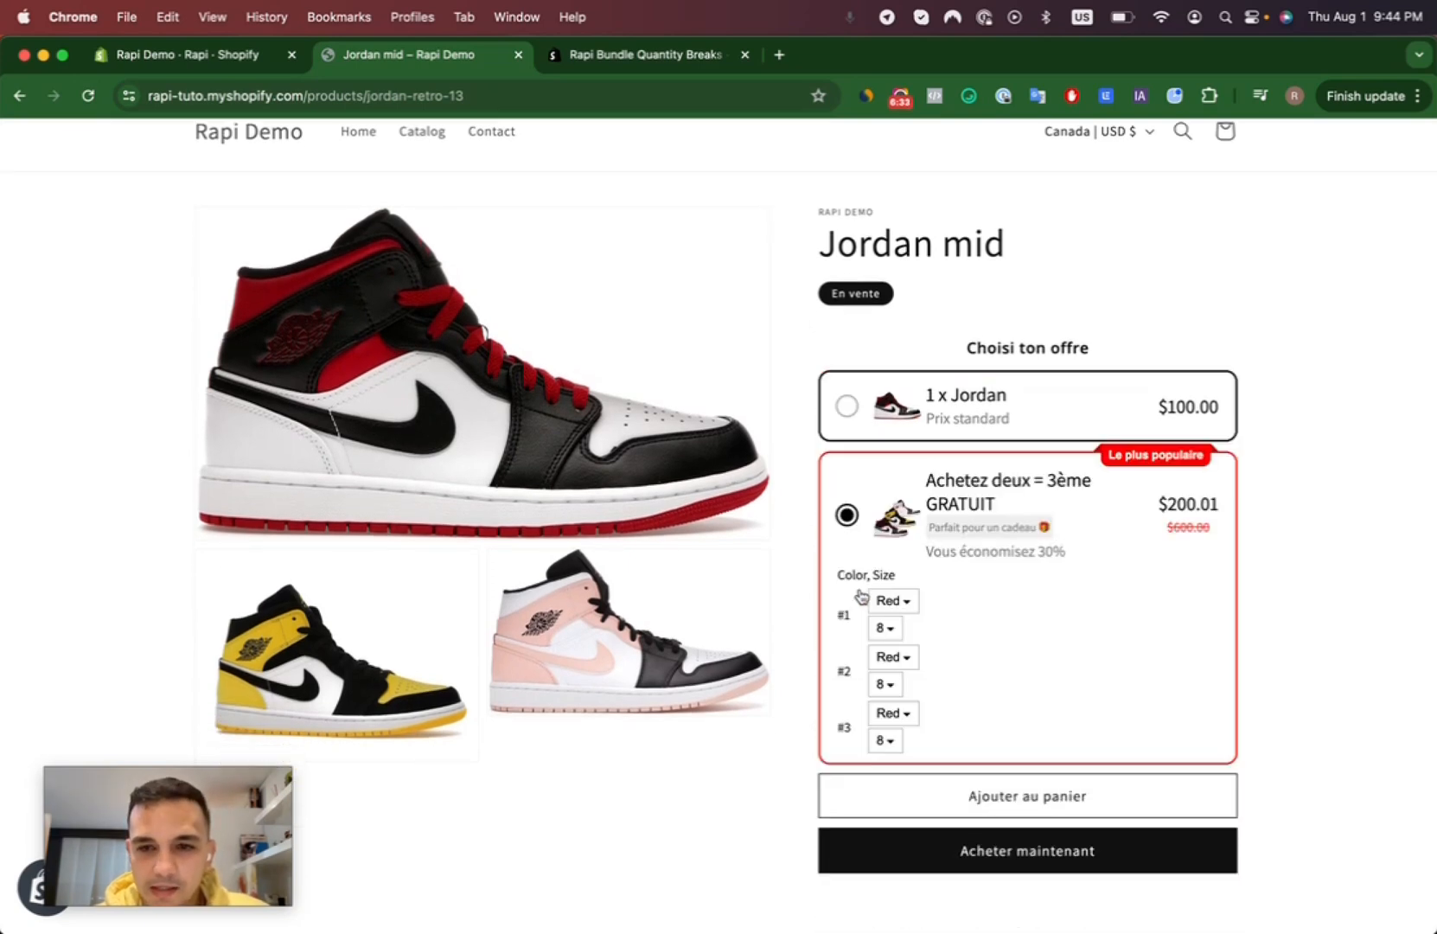
pyautogui.scroll(-2, 944, 552)
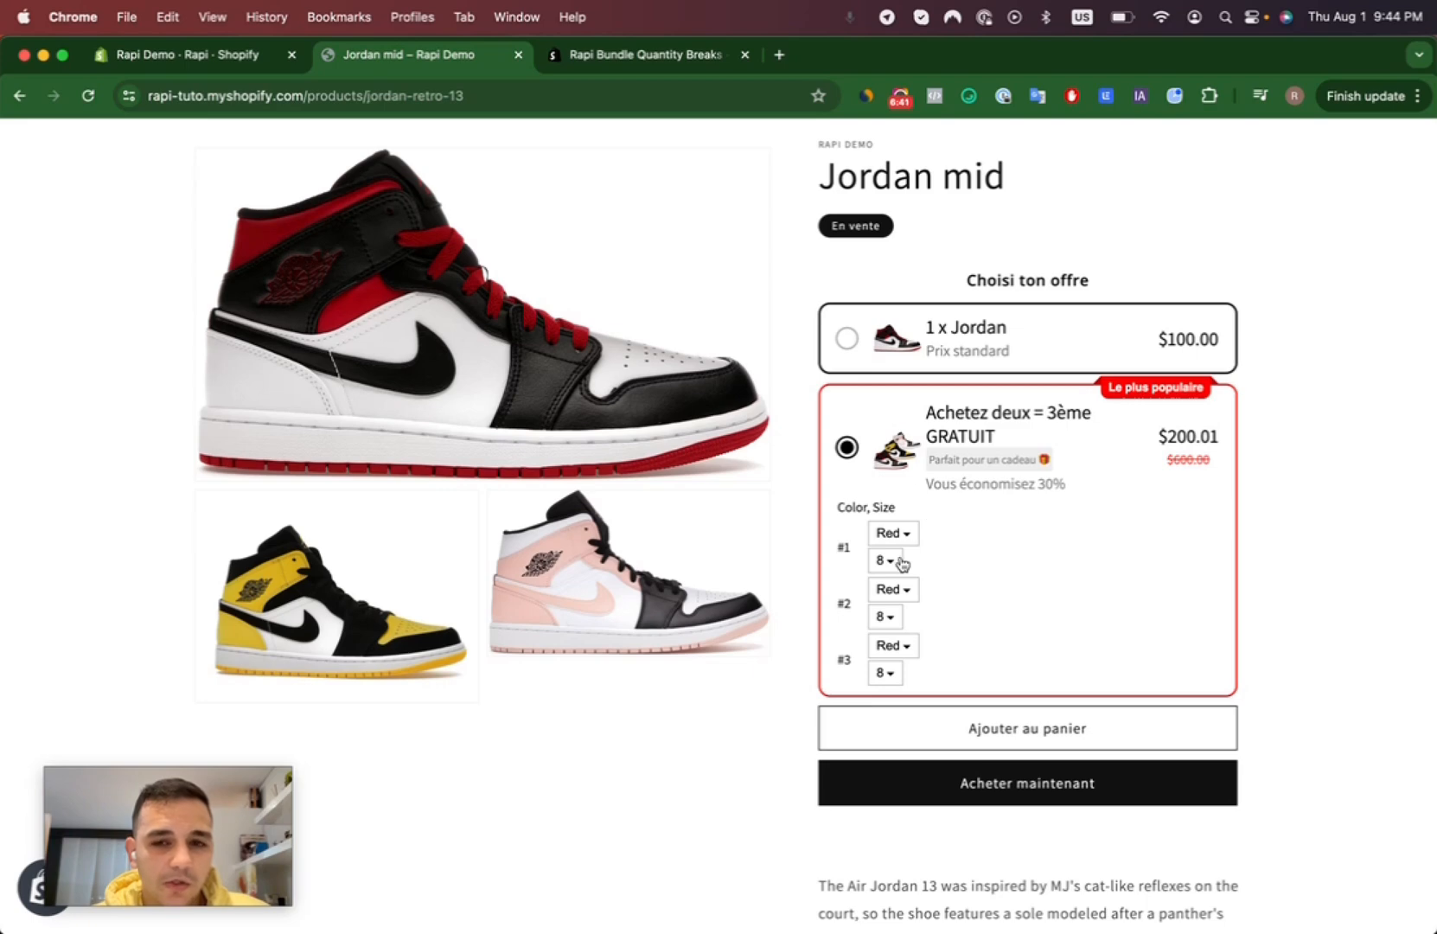
pyautogui.click(848, 339)
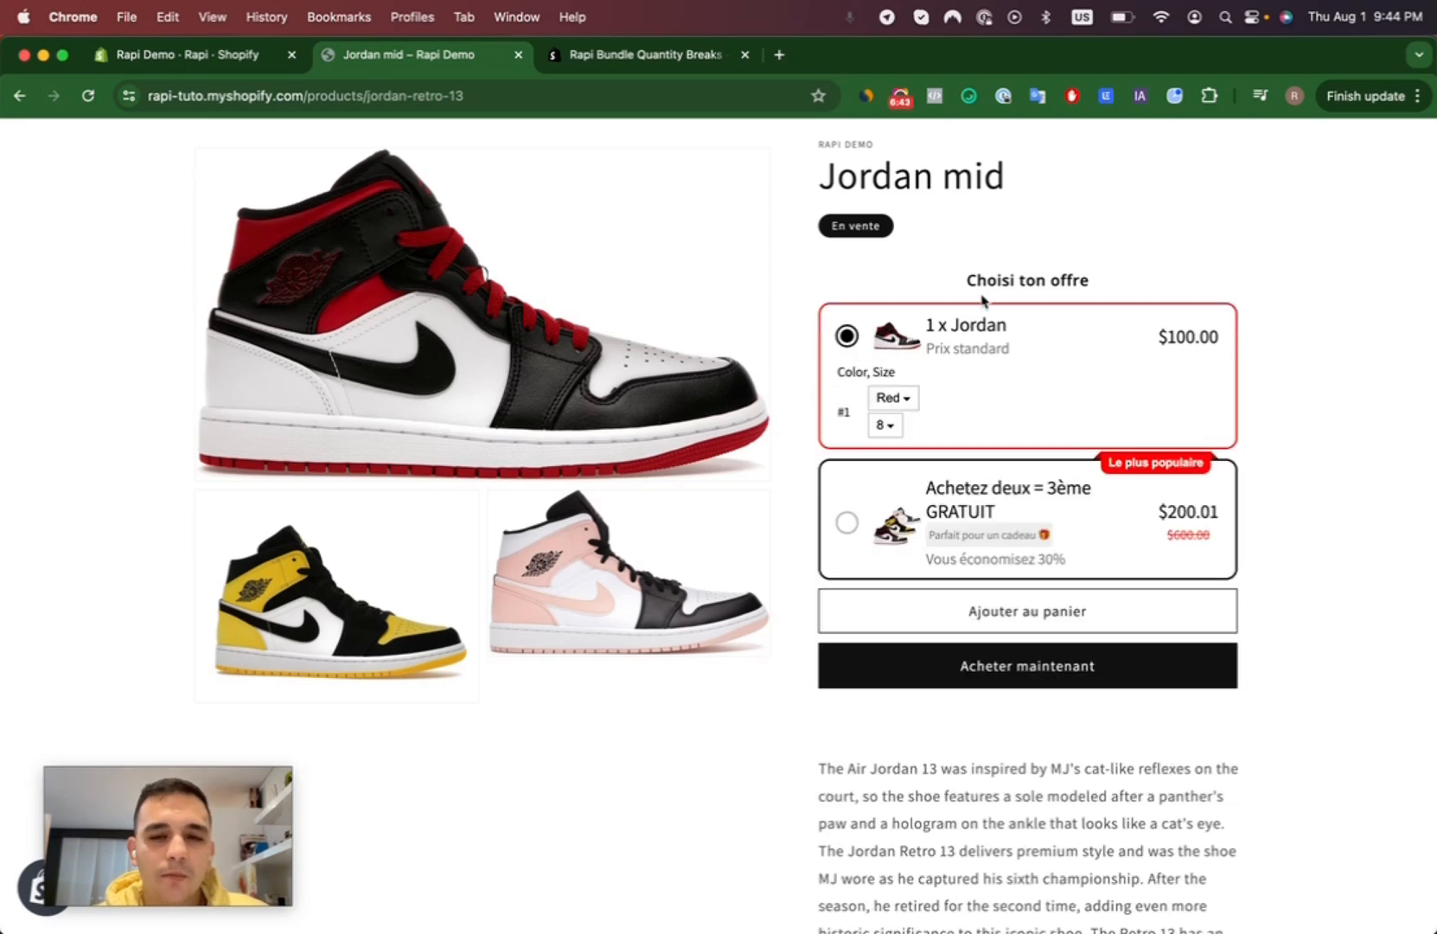